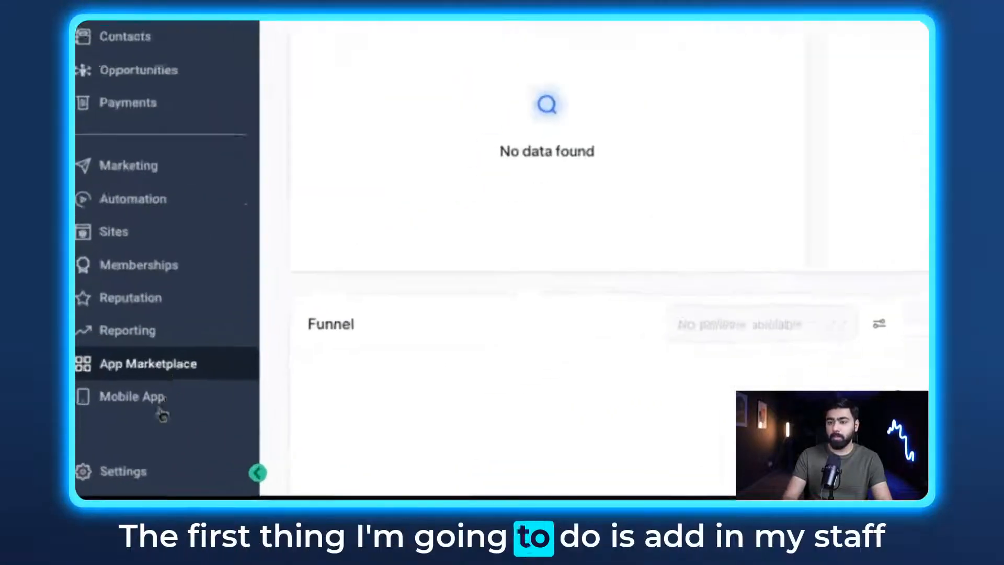
Add a new employee in the My Staff settings and fill in their first name, last name and email.
click(130, 470)
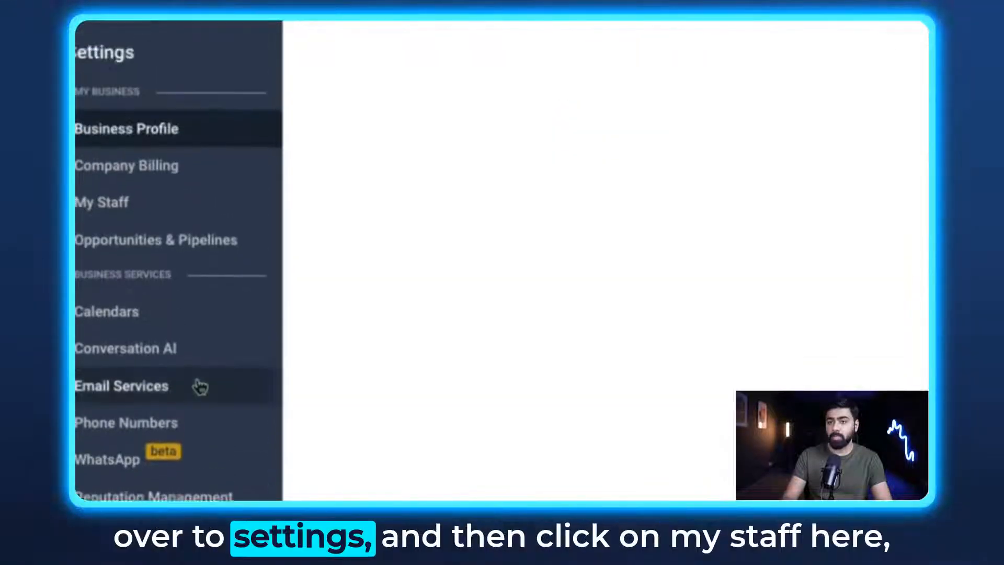
click(112, 249)
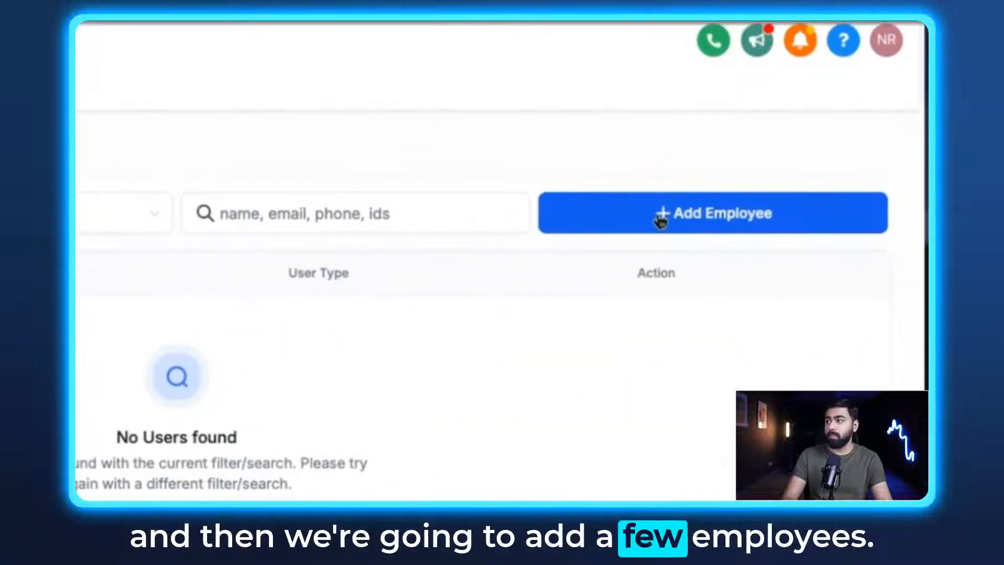
click(660, 214)
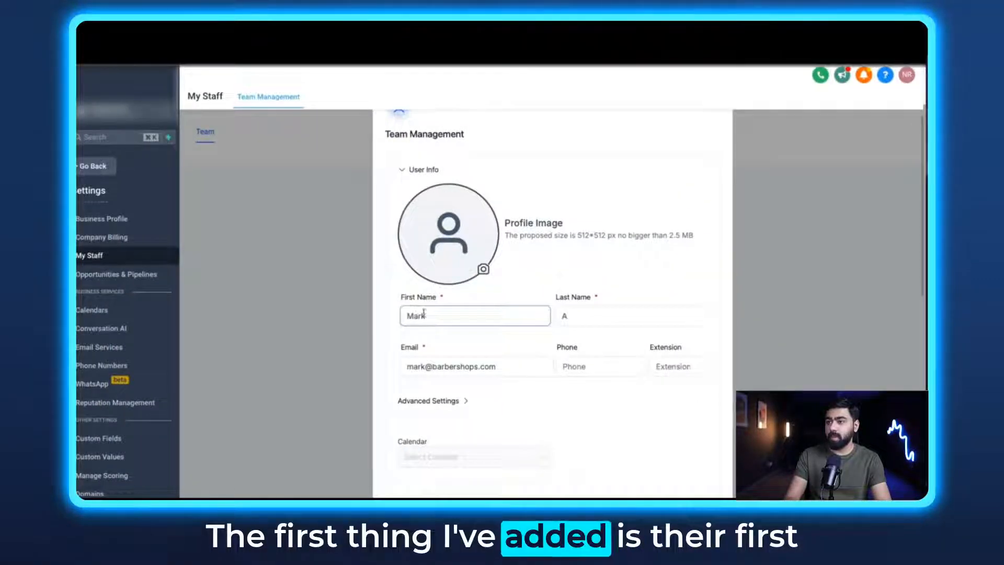
scroll(474, 286, down, 2)
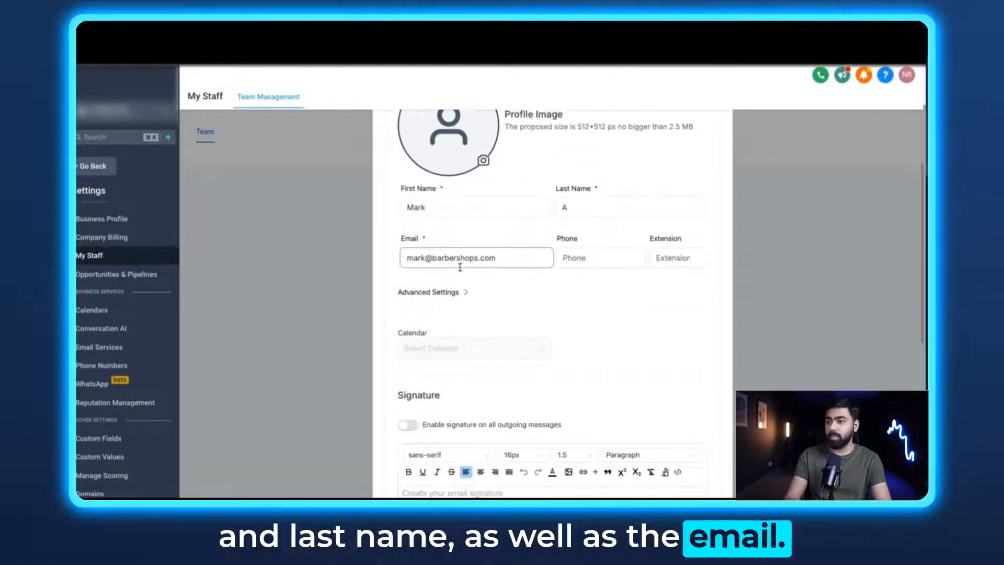
drag(408, 254, 478, 255)
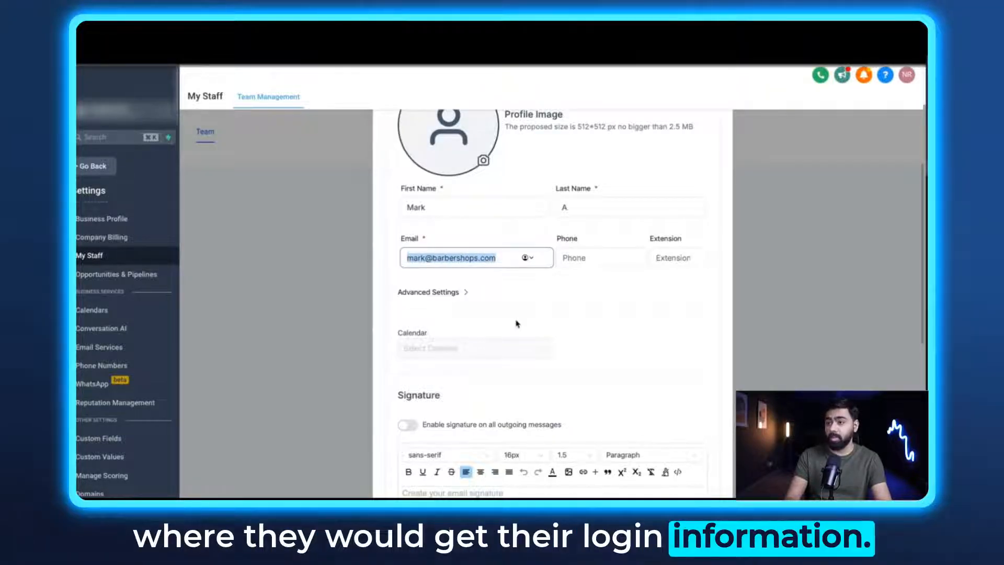
Turn off the Settings permission in the new employee's user permissions.
scroll(515, 323, down, 6)
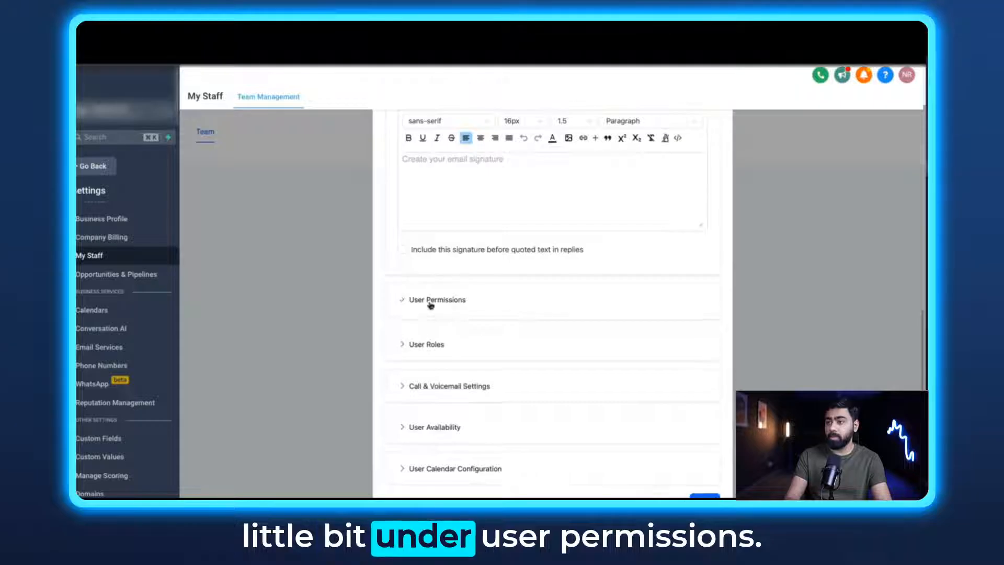
click(430, 302)
scroll(480, 313, down, 1)
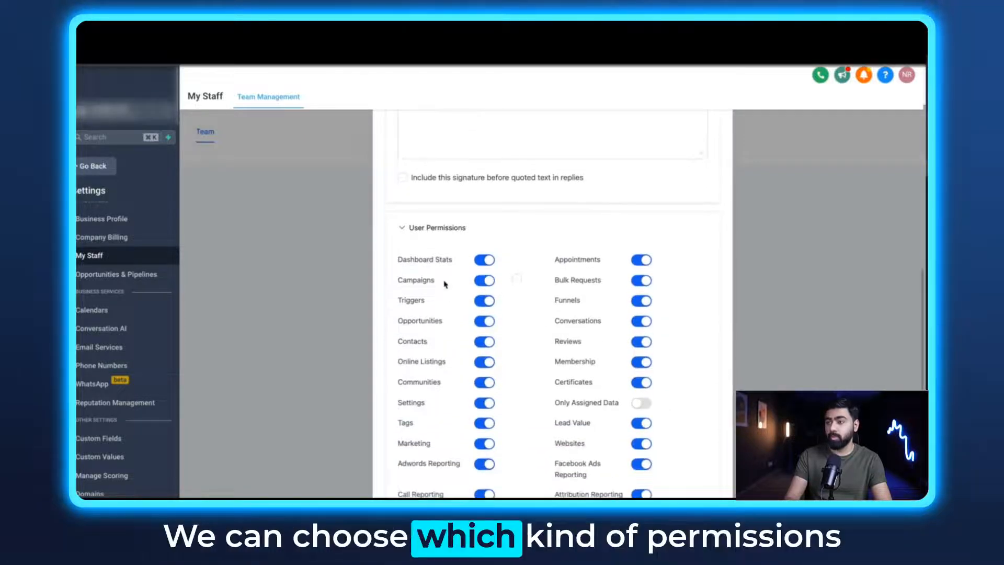
scroll(459, 281, down, 1)
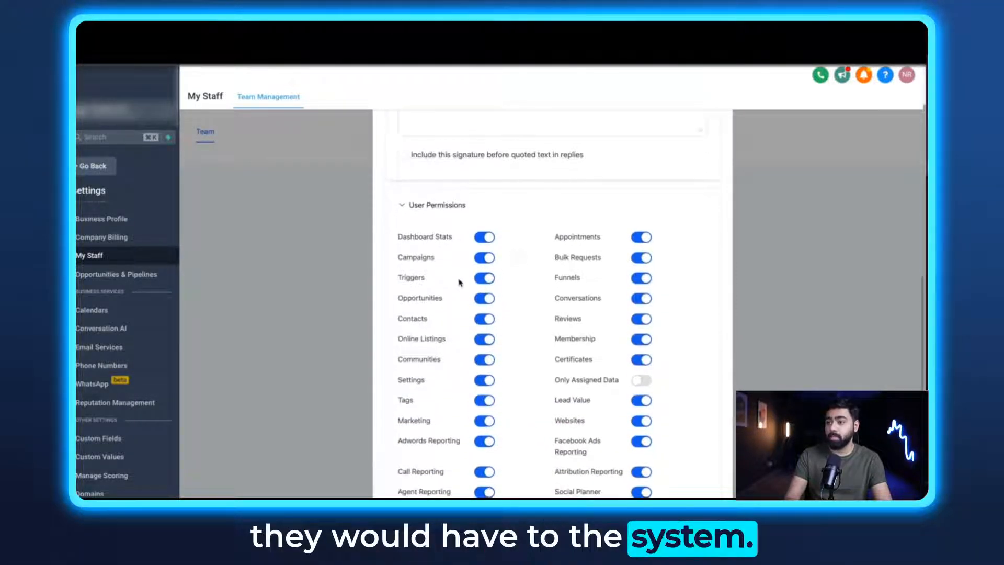
click(484, 380)
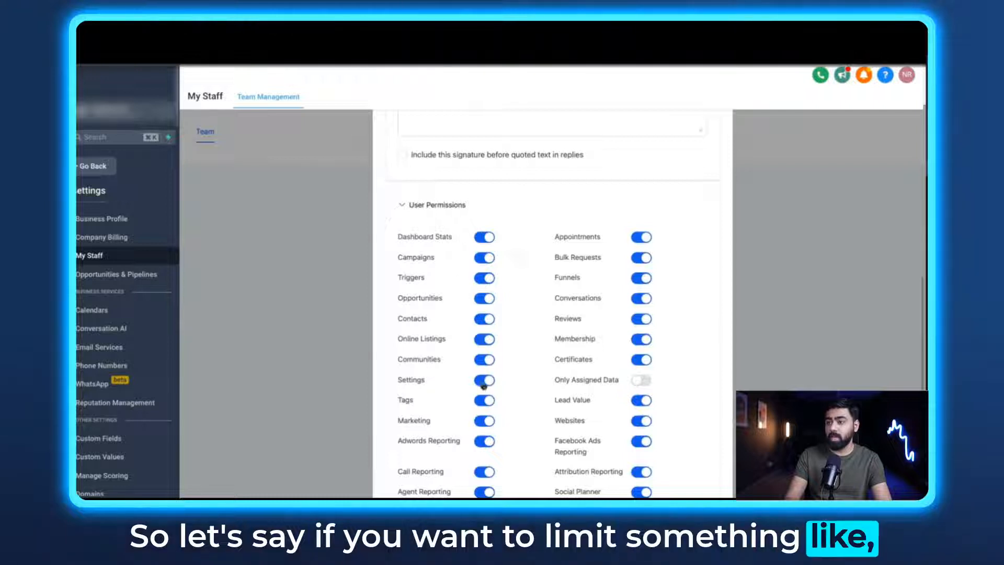
scroll(544, 340, down, 1)
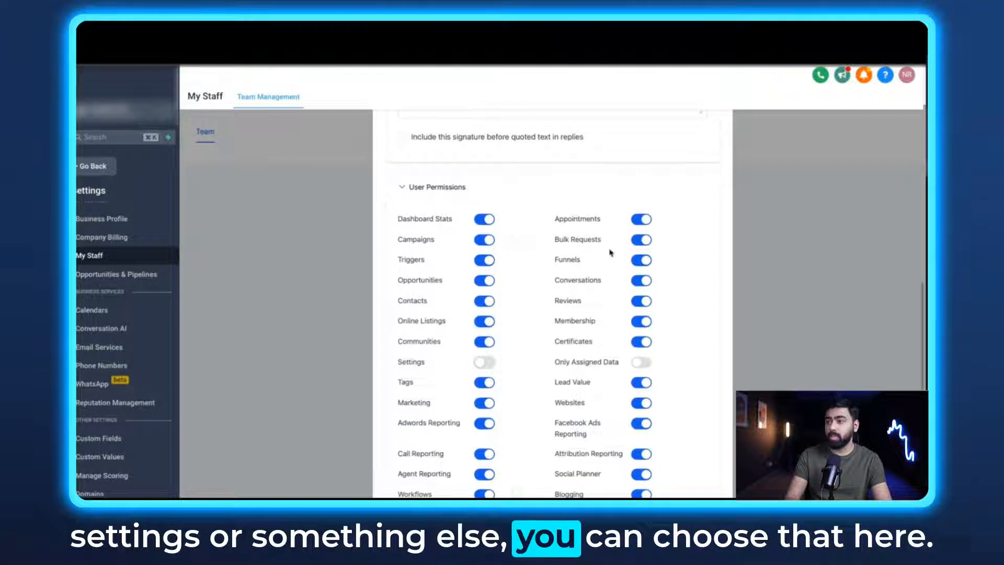
click(419, 188)
scroll(460, 220, up, 1)
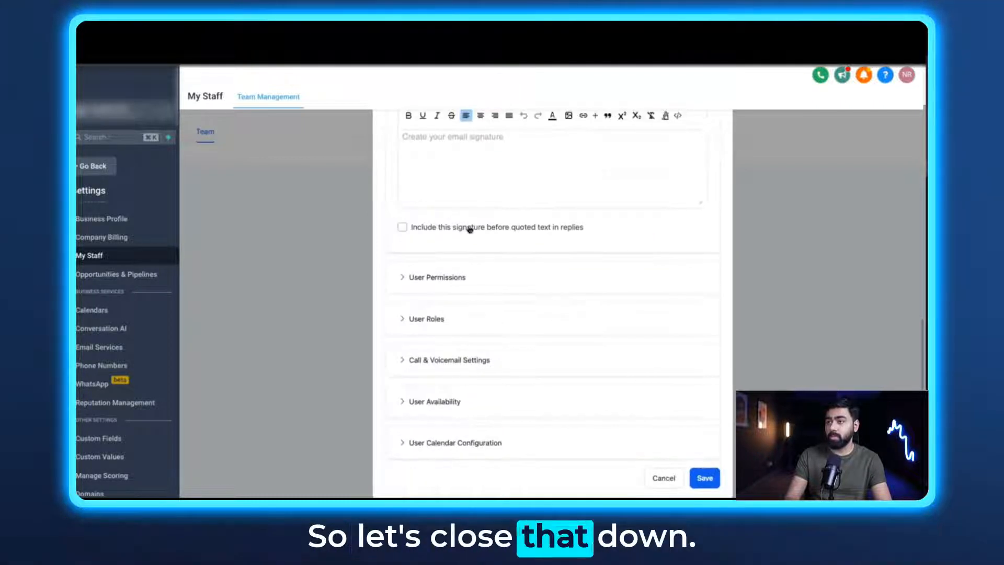
Set the employee's user role to User.
click(453, 316)
scroll(465, 316, down, 2)
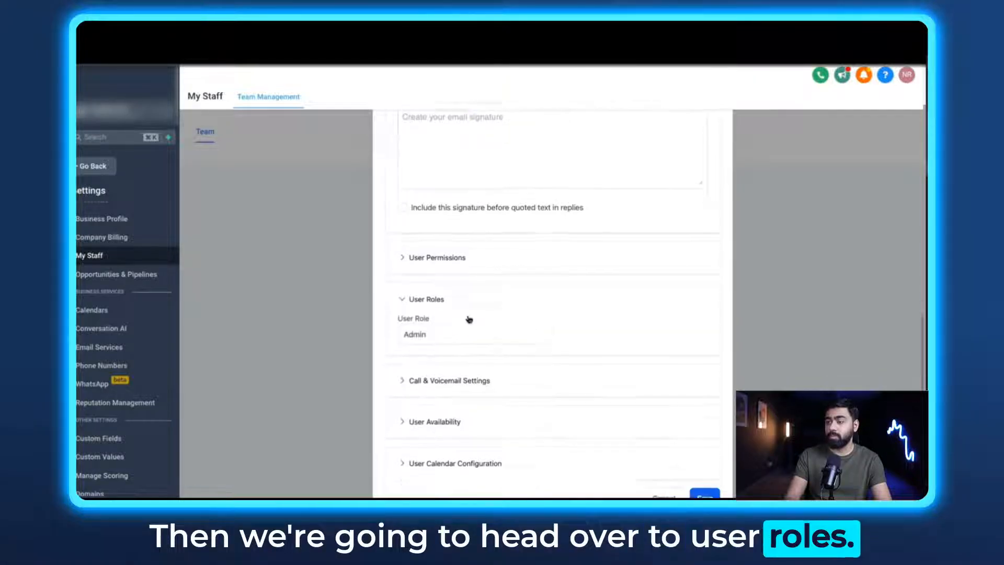
click(437, 317)
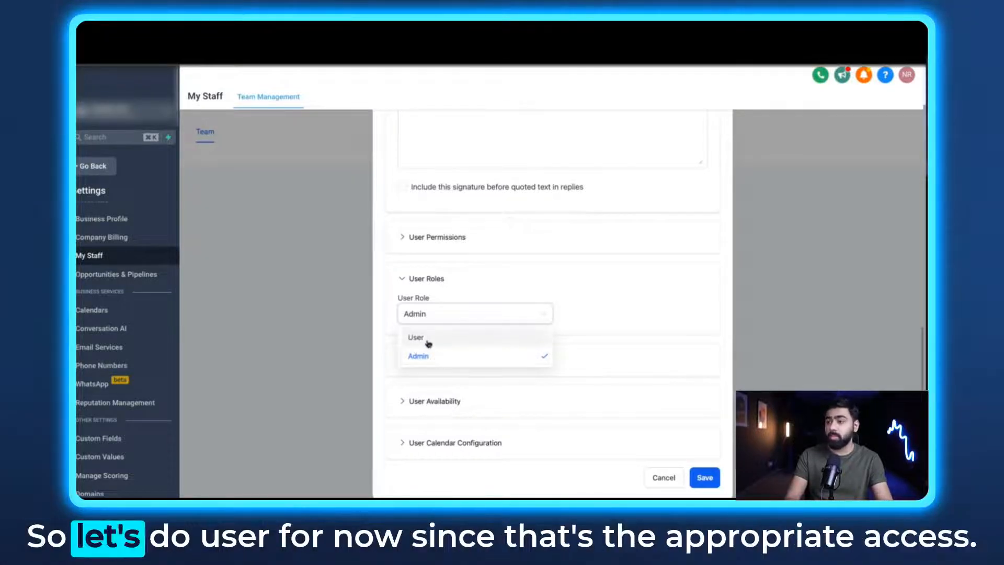
click(428, 280)
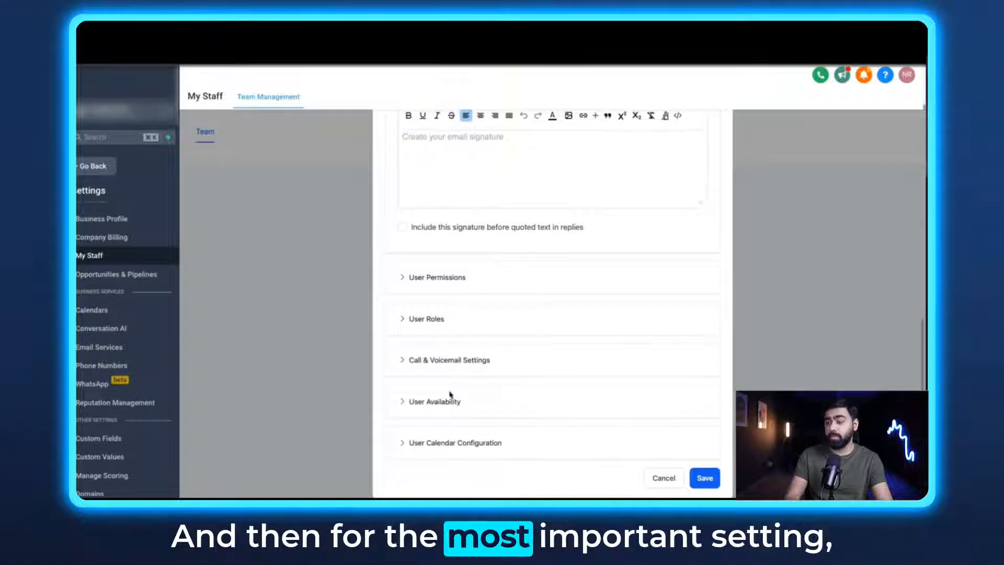
Limit the employee's available days to Monday, Wednesday and Friday by removing Tuesday and Thursday.
click(432, 403)
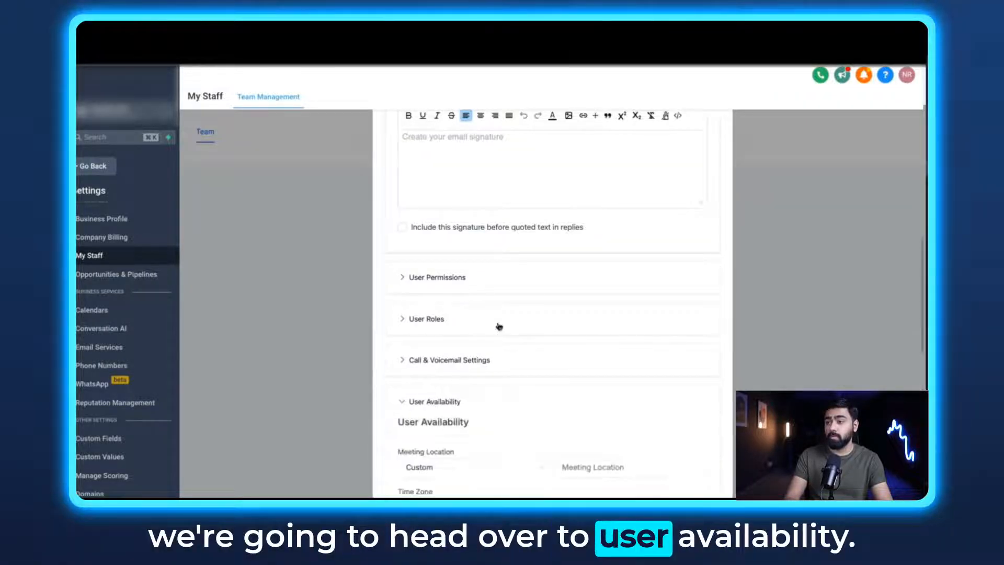
scroll(497, 327, down, 7)
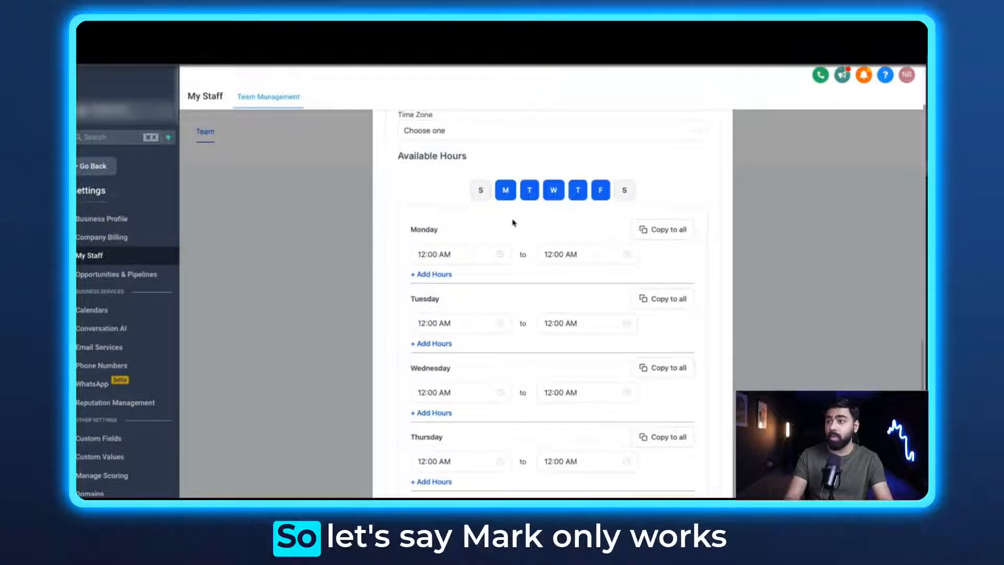
click(530, 196)
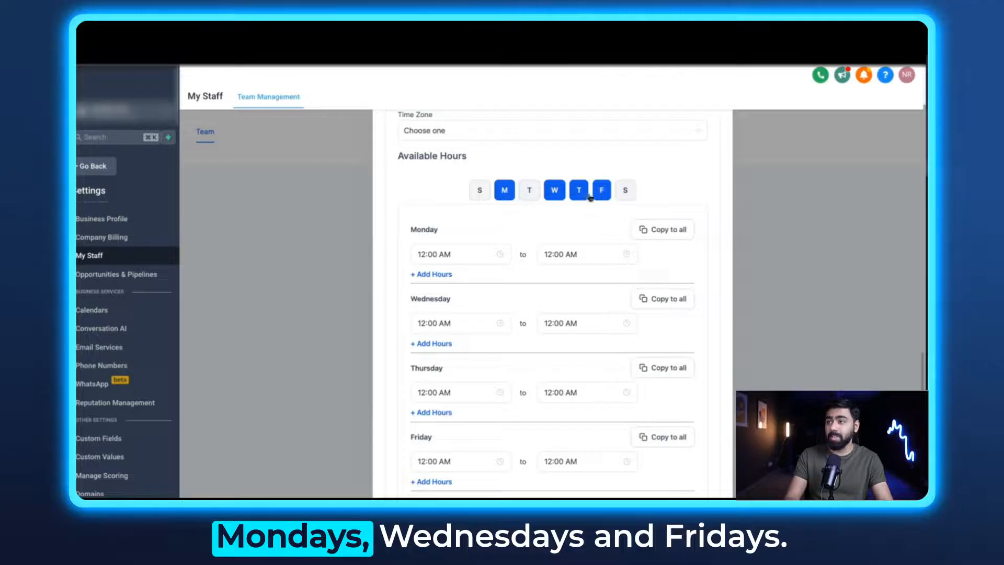
click(579, 191)
scroll(515, 214, down, 1)
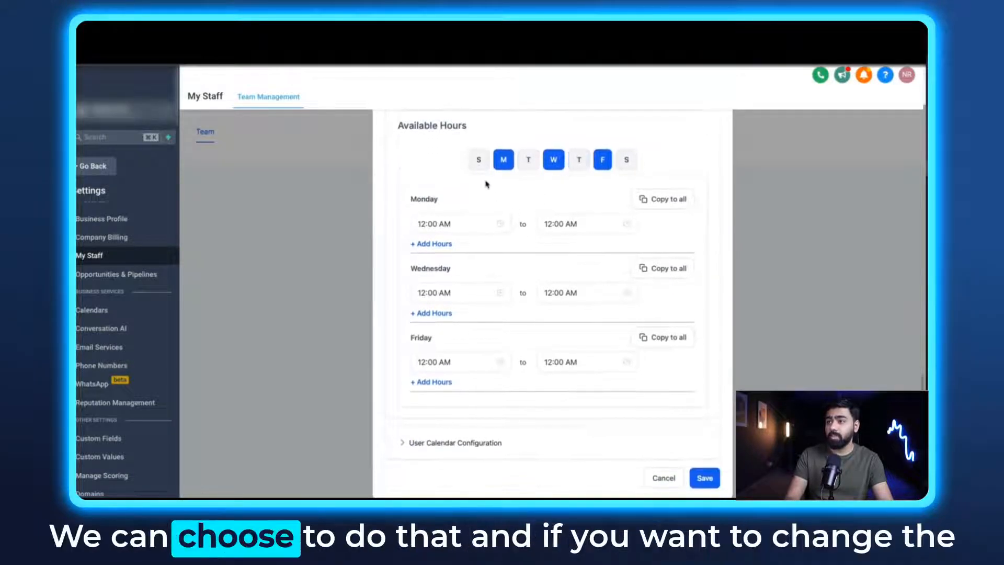
Set Monday's available hours to 09:00 AM to 05:00 PM, copy them to all days and save the employee.
scroll(426, 288, down, 2)
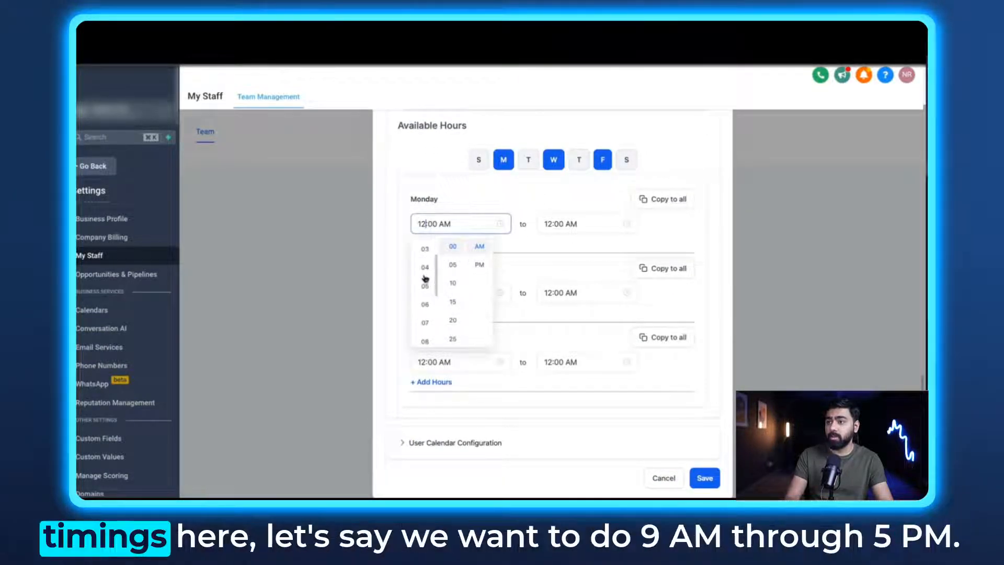
click(425, 315)
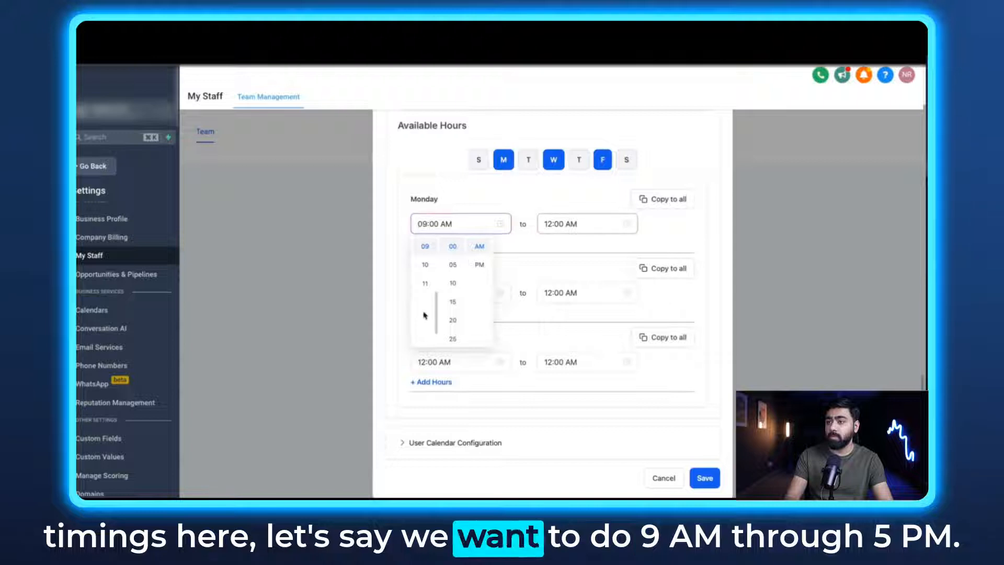
click(544, 226)
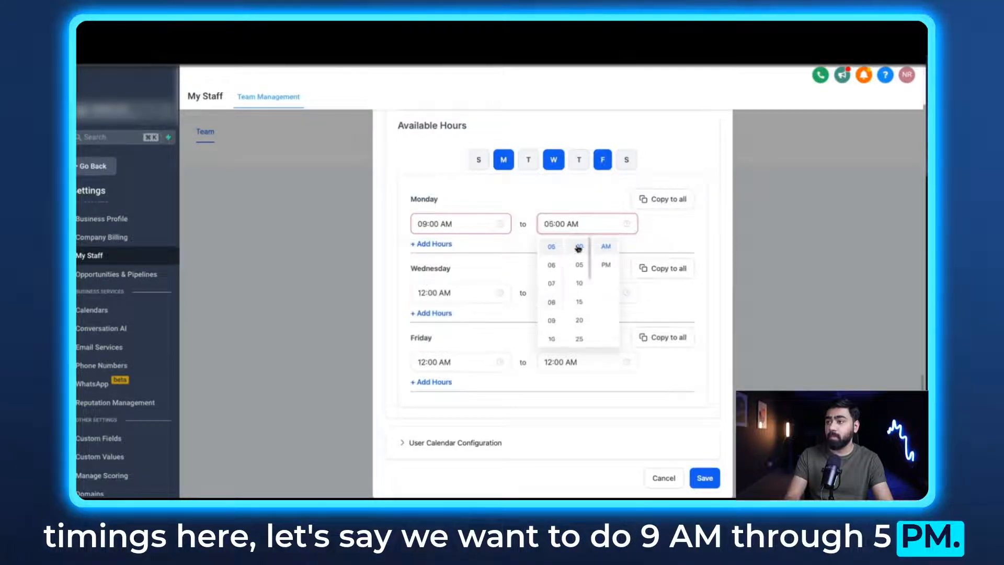
click(606, 265)
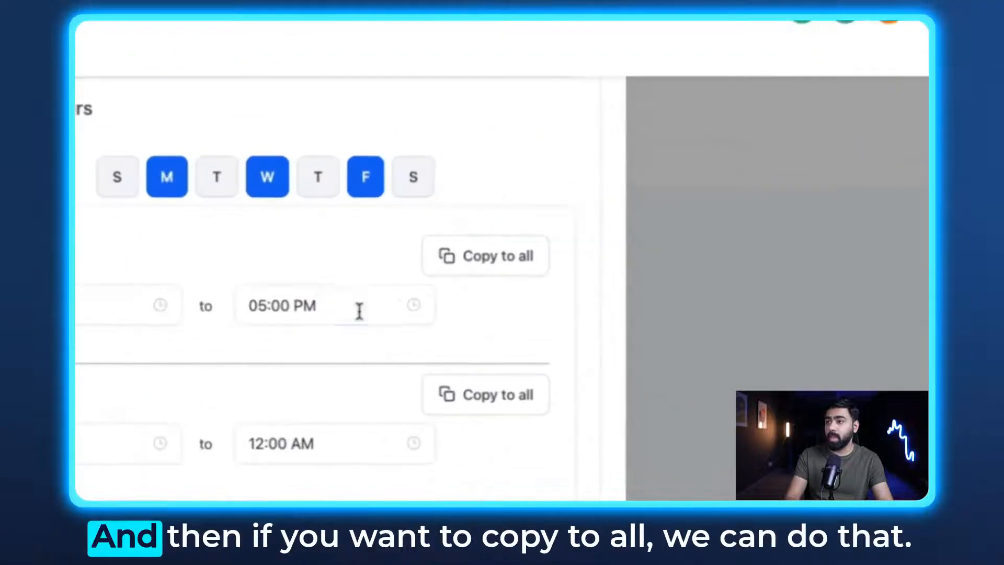
click(482, 256)
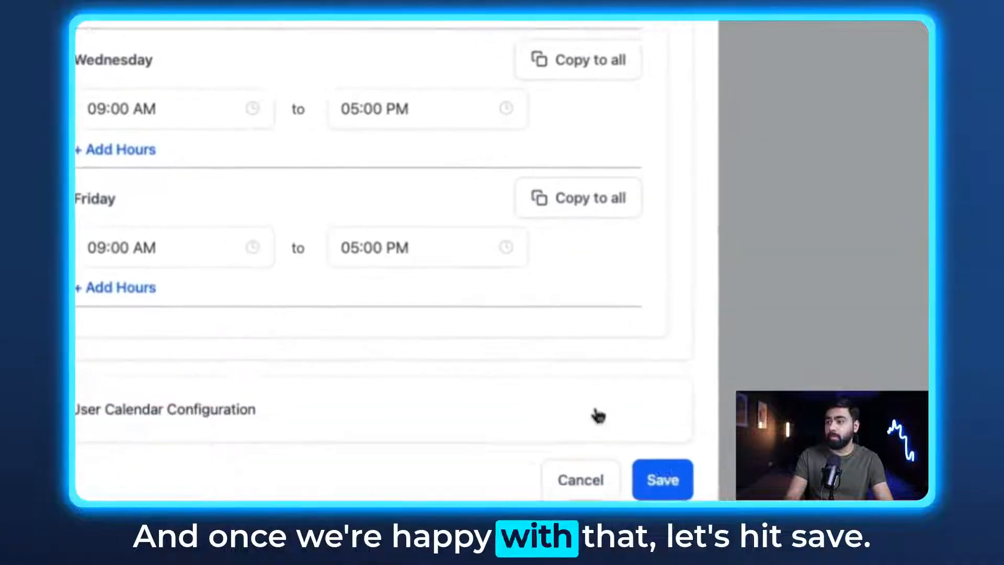
click(663, 480)
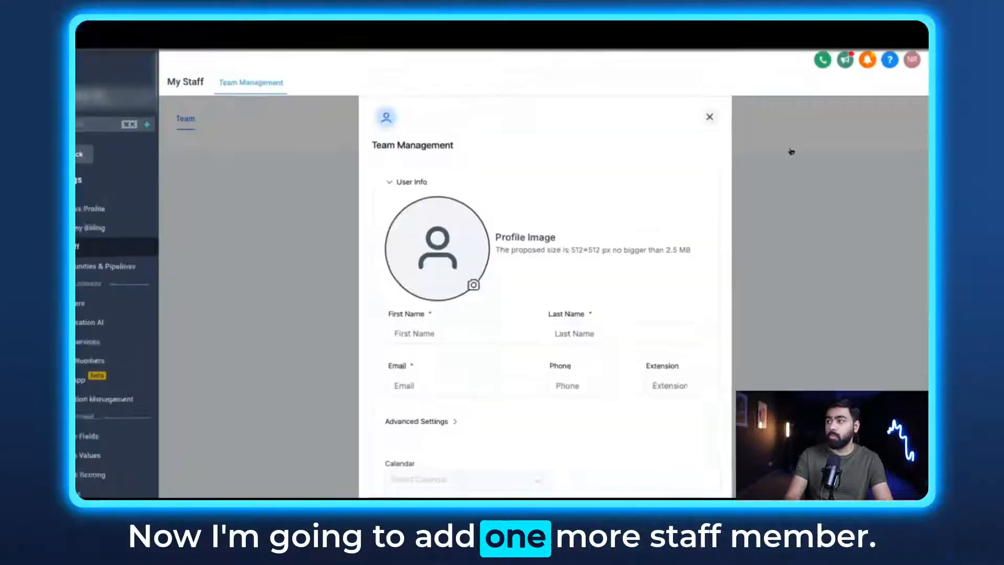
Fill in a second employee's first name, last name and email, and turn off their Settings permission.
scroll(557, 248, down, 3)
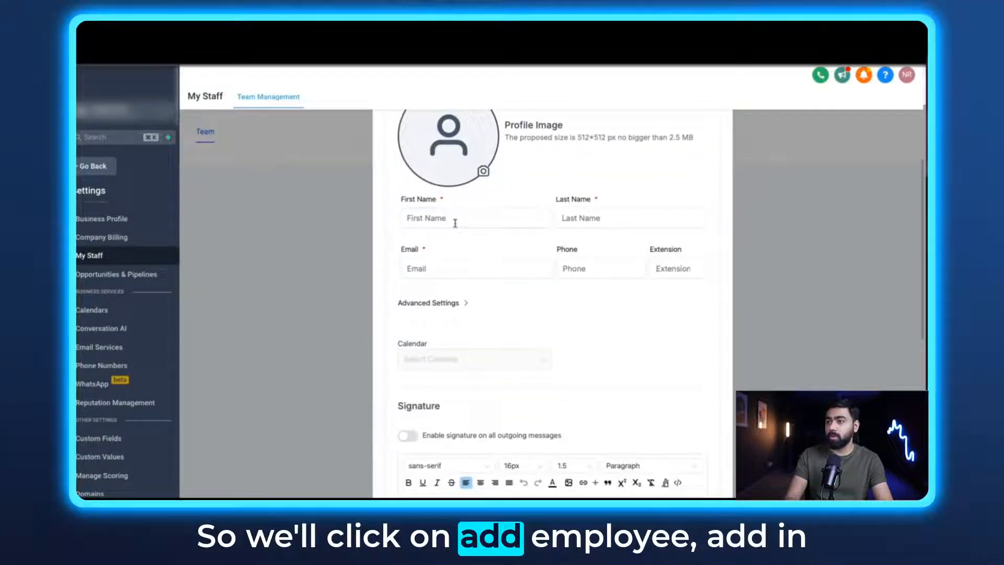
click(455, 223)
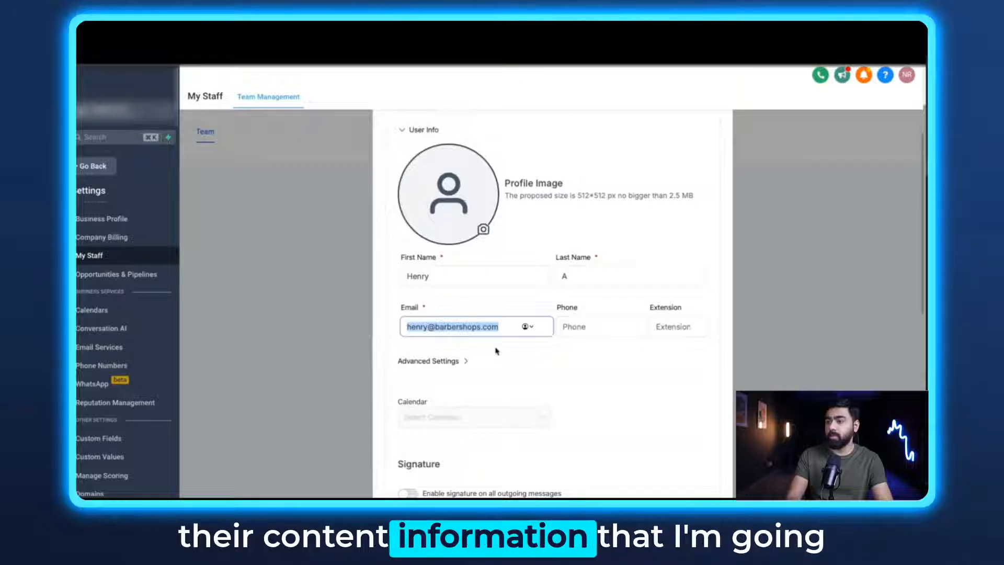
scroll(495, 348, down, 7)
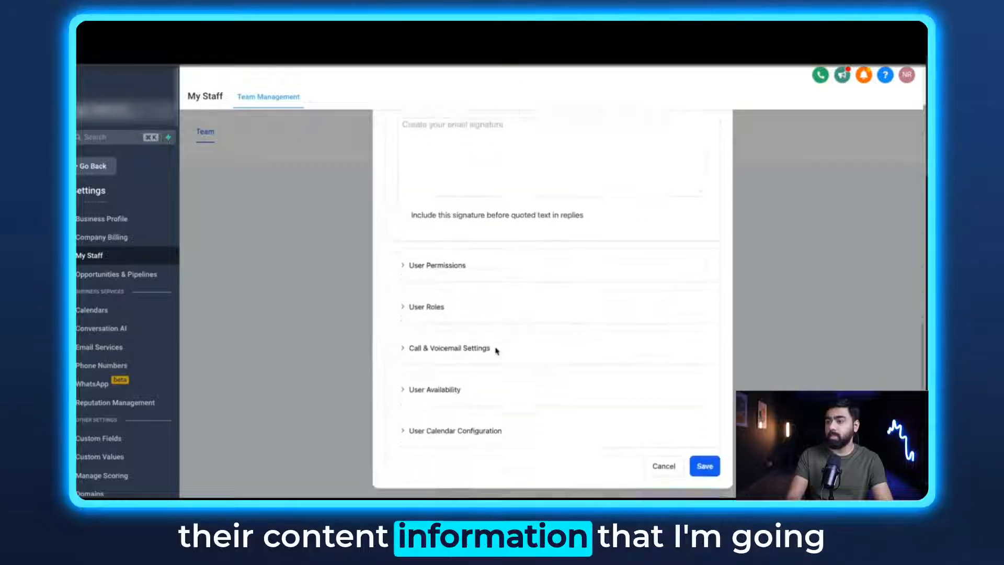
click(432, 280)
scroll(471, 308, down, 3)
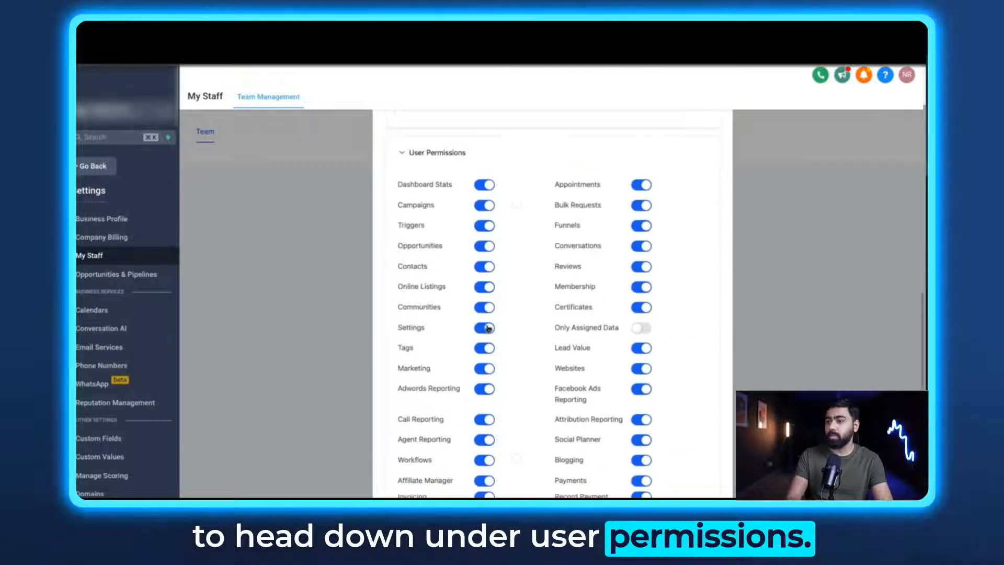
click(481, 328)
click(420, 156)
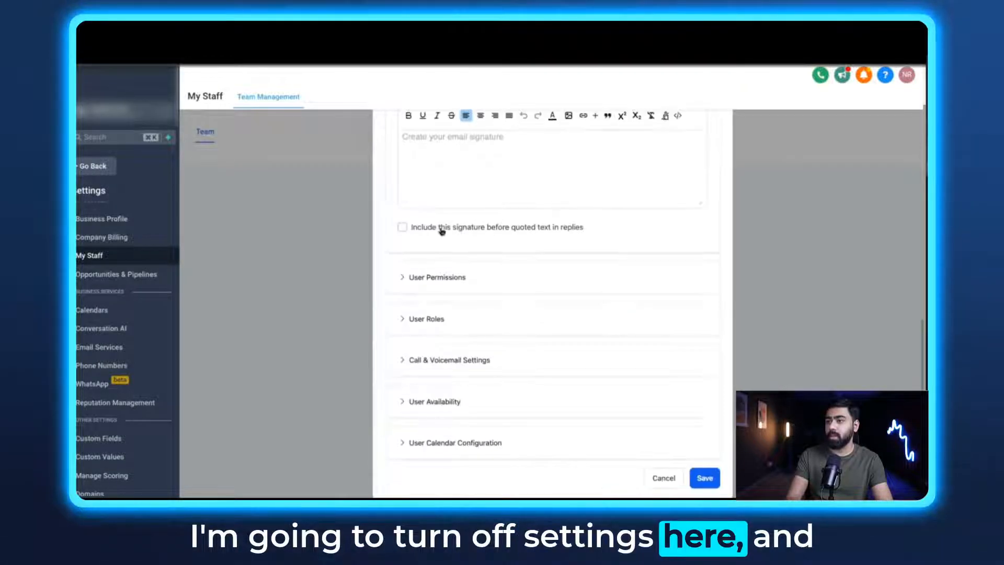
Set the second employee's user role to User.
click(426, 318)
scroll(430, 335, down, 1)
click(428, 331)
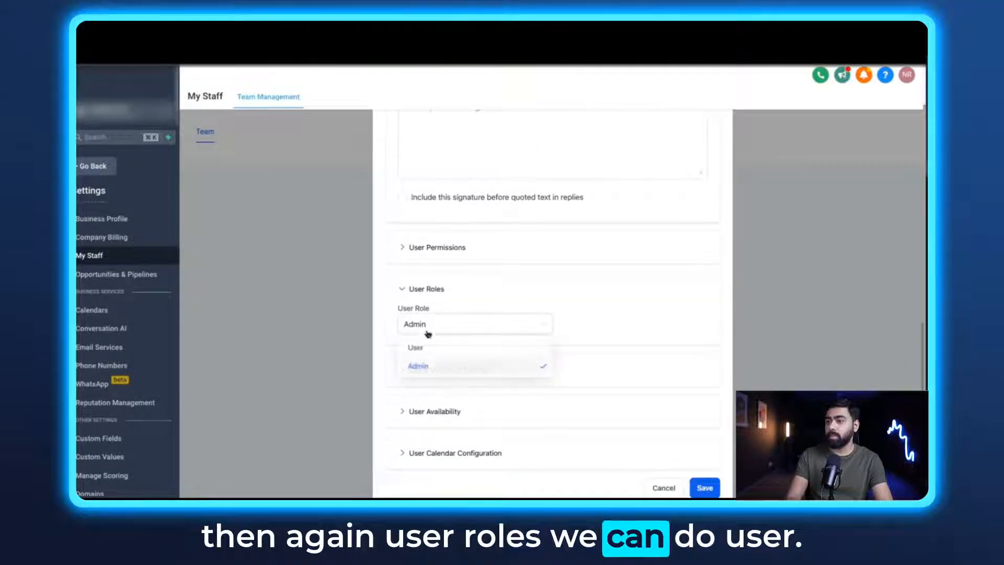
Make the second employee available Monday through Friday by adding Tuesday and Thursday to their available days.
click(439, 403)
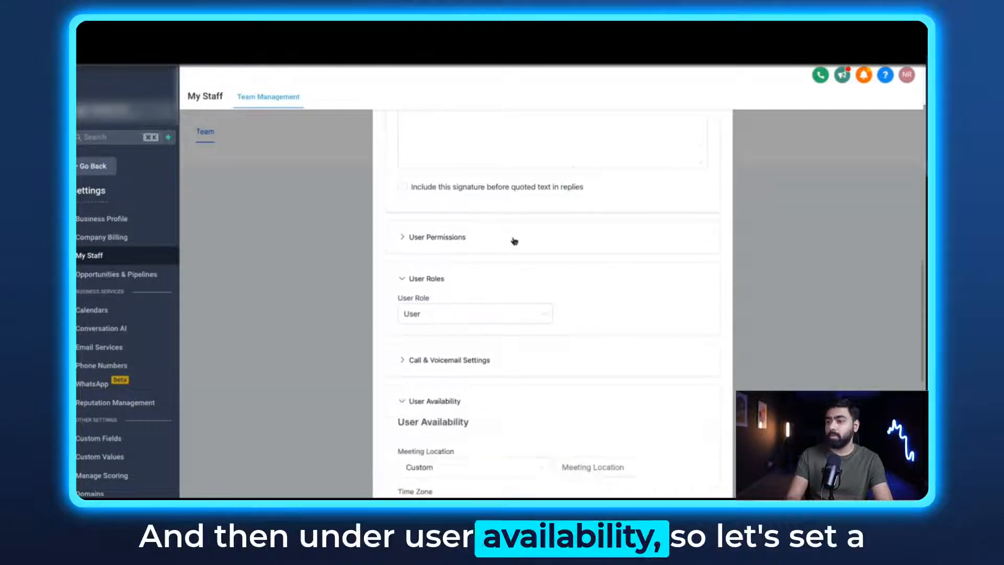
scroll(513, 240, down, 5)
scroll(513, 240, down, 1)
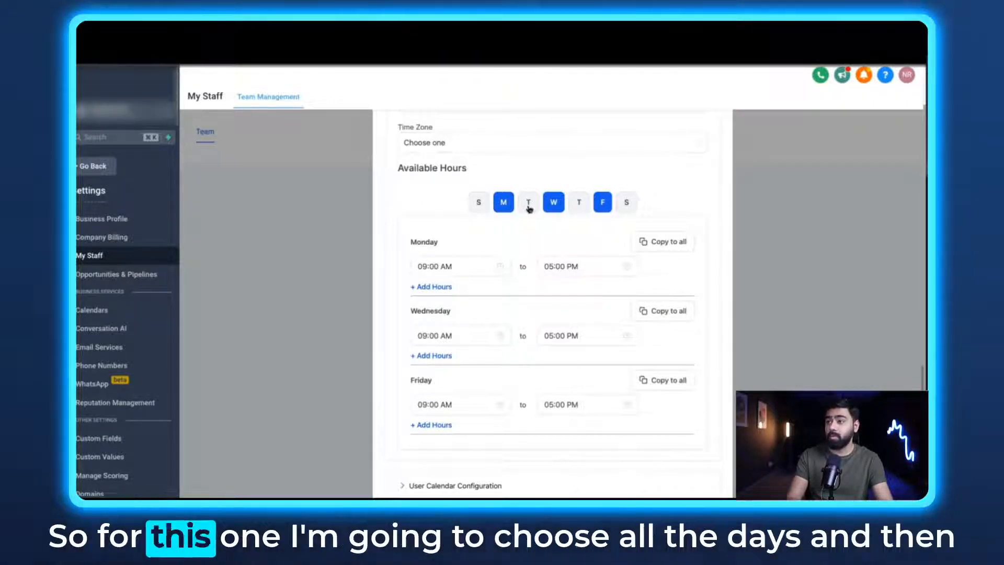
click(585, 207)
Set the second employee's Monday hours to 11:00 AM to 07:00 PM and copy them to all days.
scroll(446, 244, down, 1)
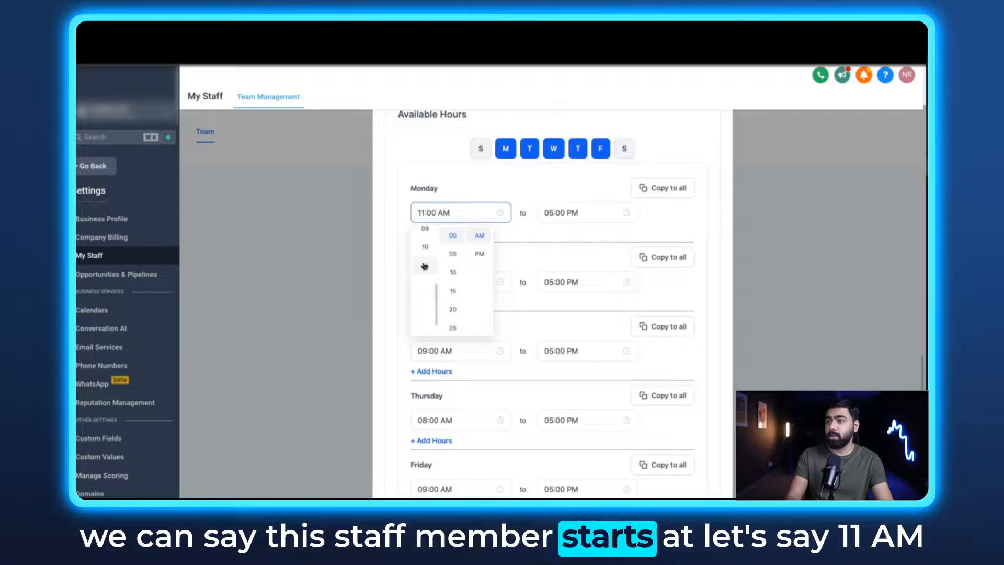
click(555, 213)
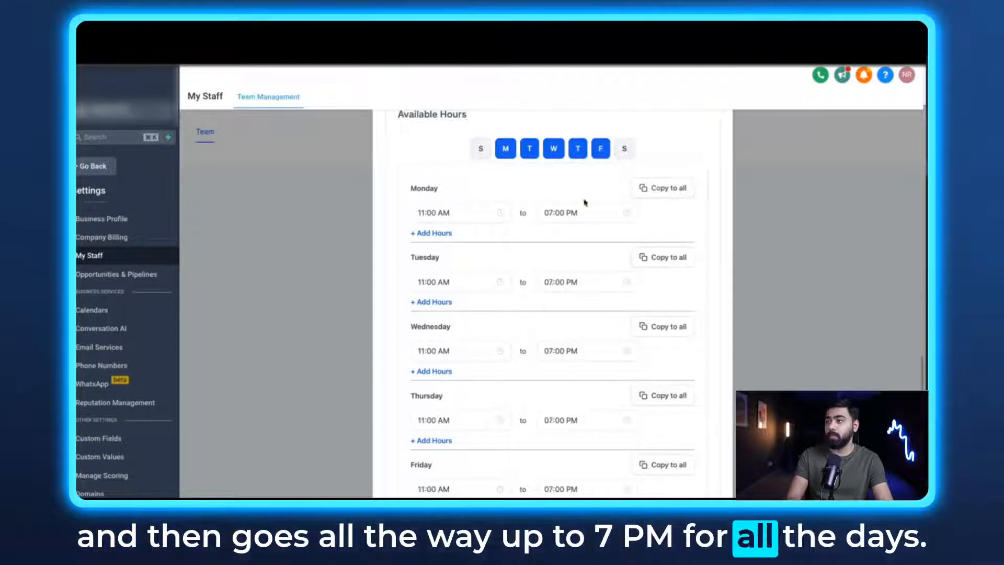
scroll(544, 239, down, 3)
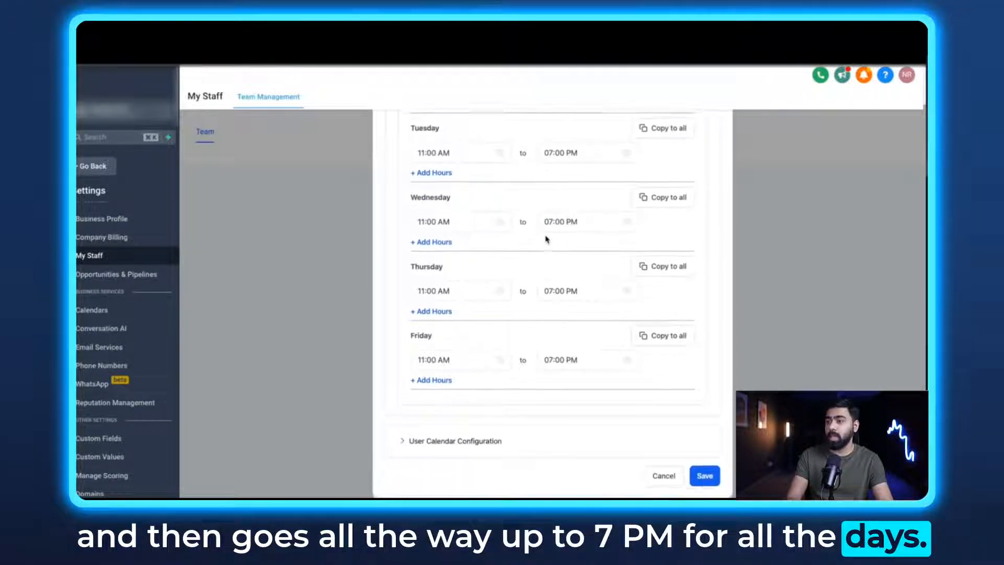
Save the second employee, leave the staff settings and open the calendar settings.
click(712, 486)
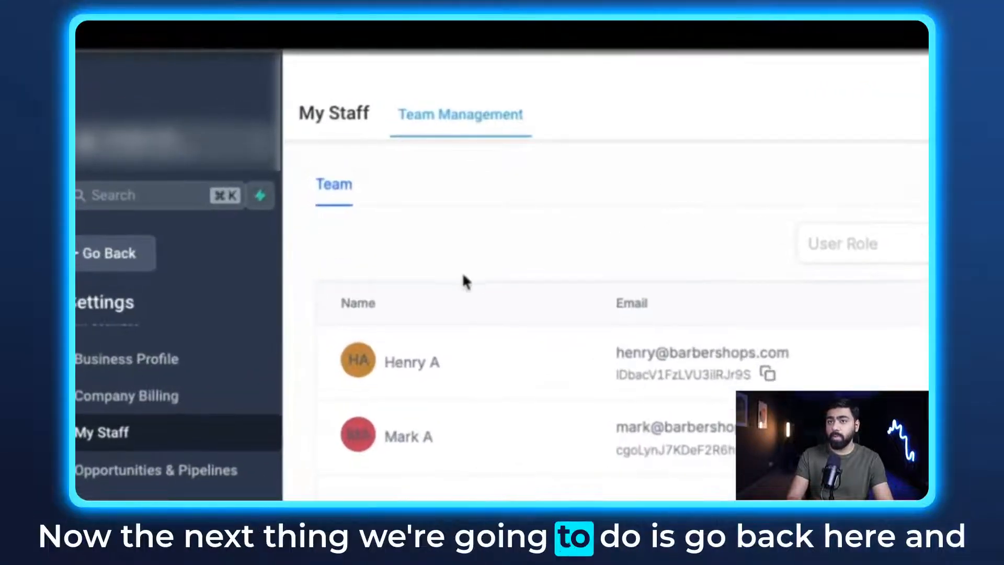
click(155, 256)
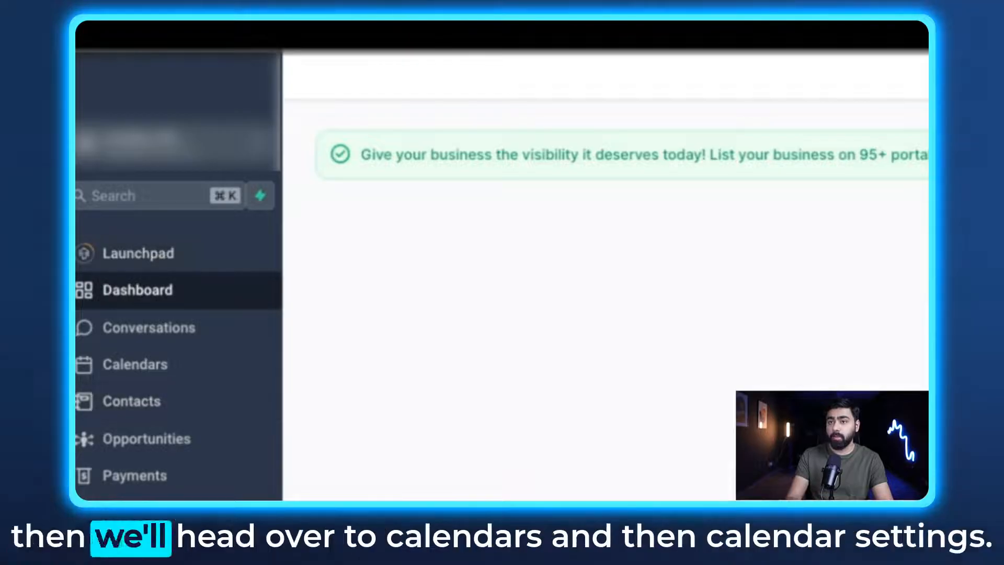
click(135, 364)
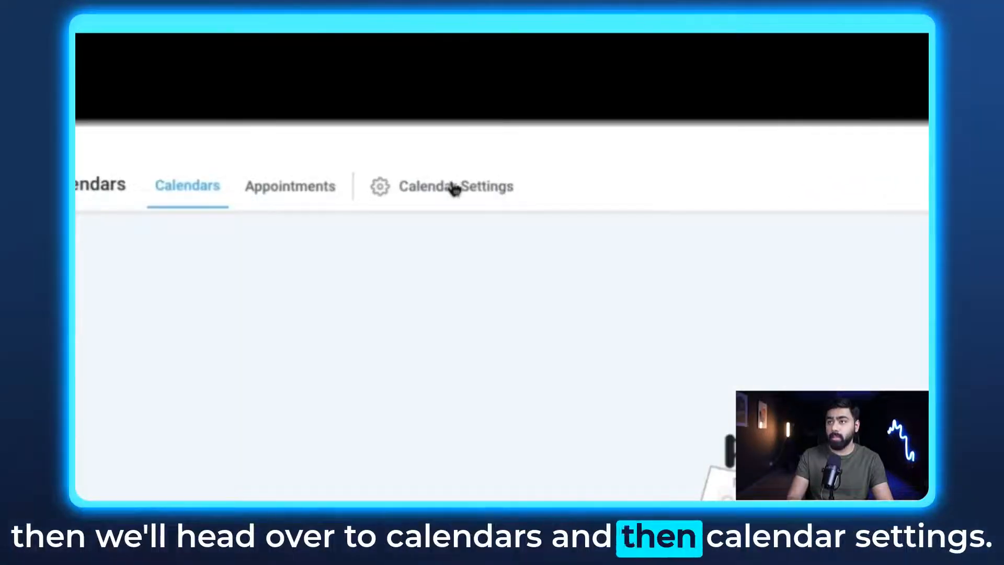
click(454, 187)
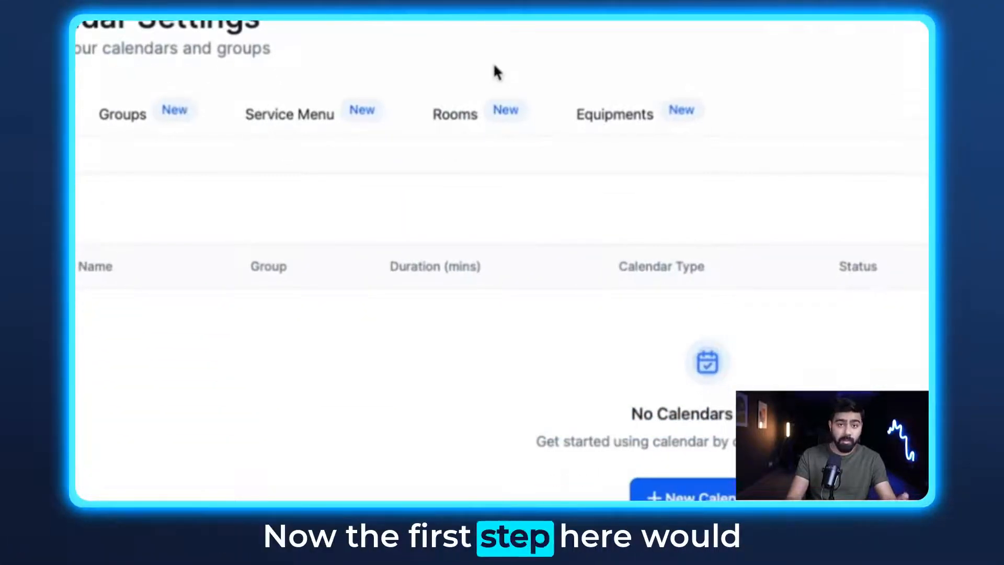
Create a room named Salon Chair with the description "Used for Hair cuts, Shaves" and a total capacity of 7.
click(463, 123)
click(808, 119)
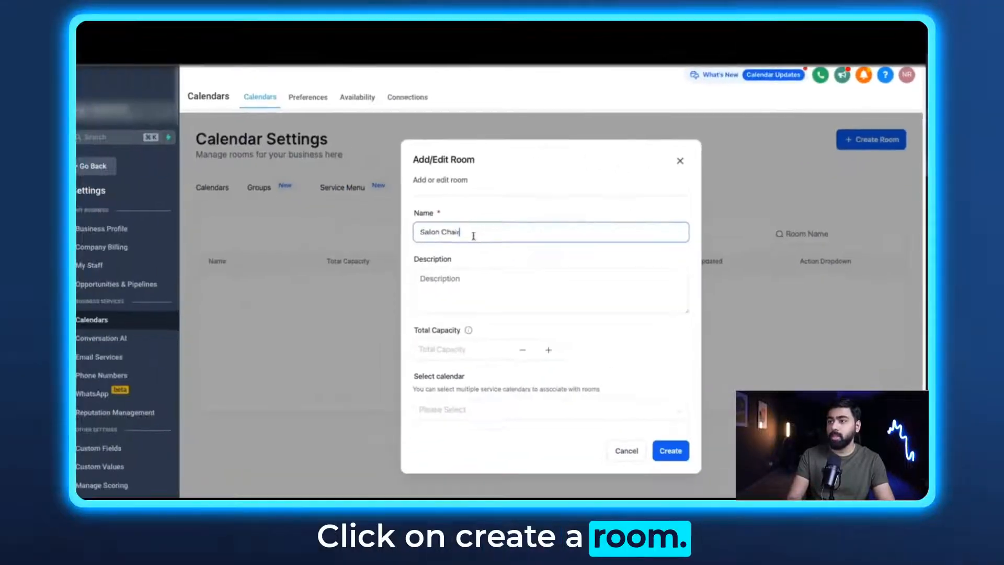
drag(472, 235, 410, 234)
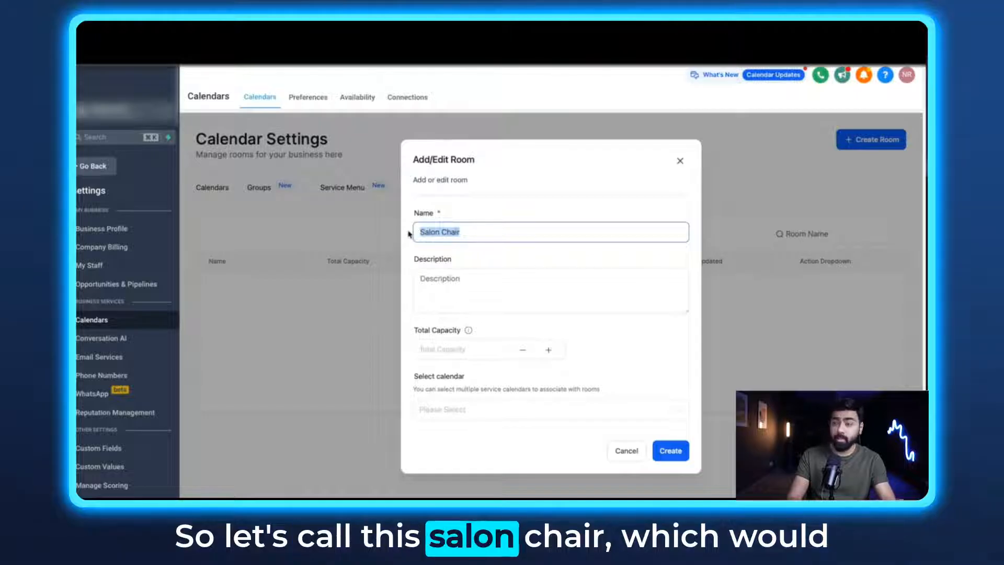
click(448, 278)
text(Used for Hair cuts, Shaves)
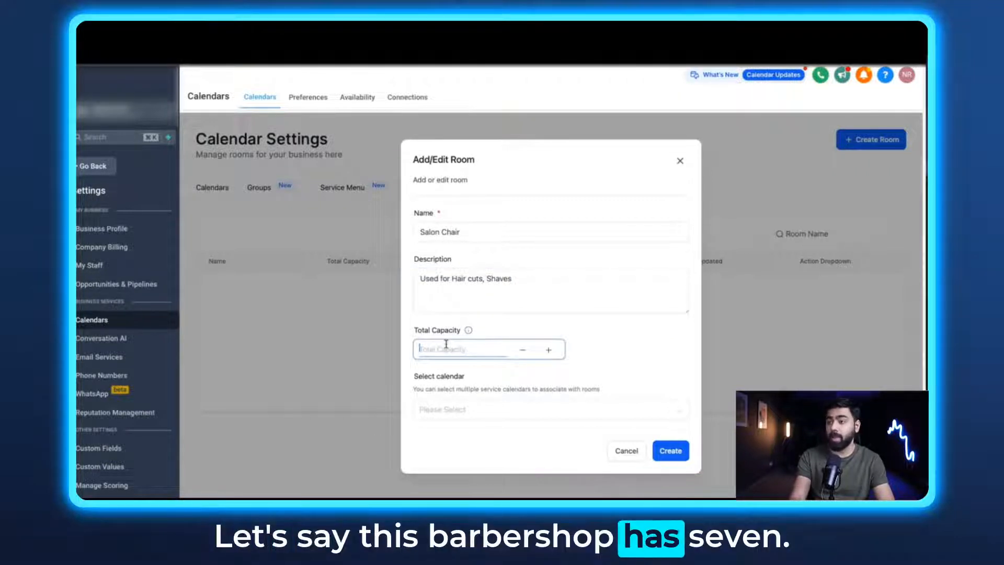
text(7)
click(611, 345)
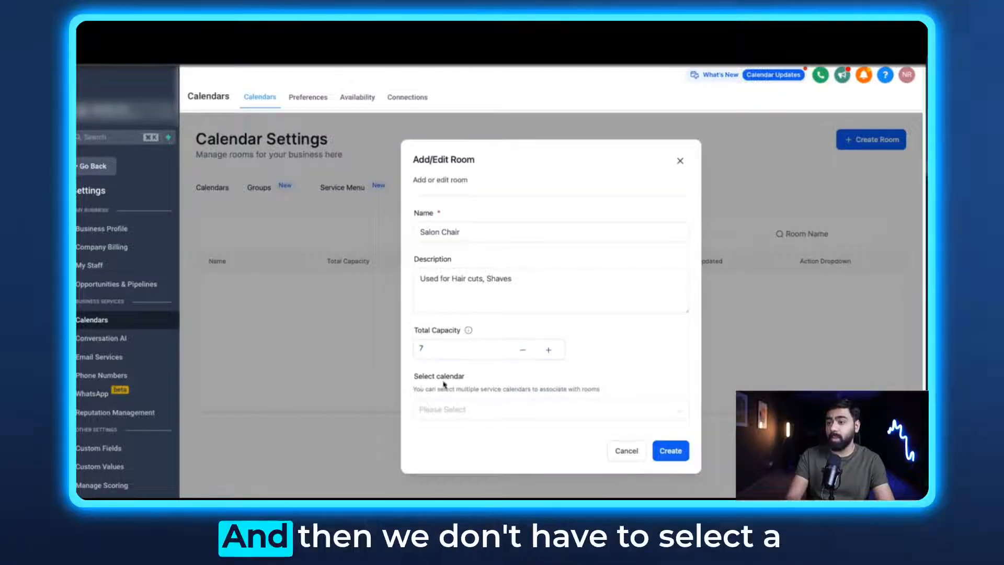
click(458, 413)
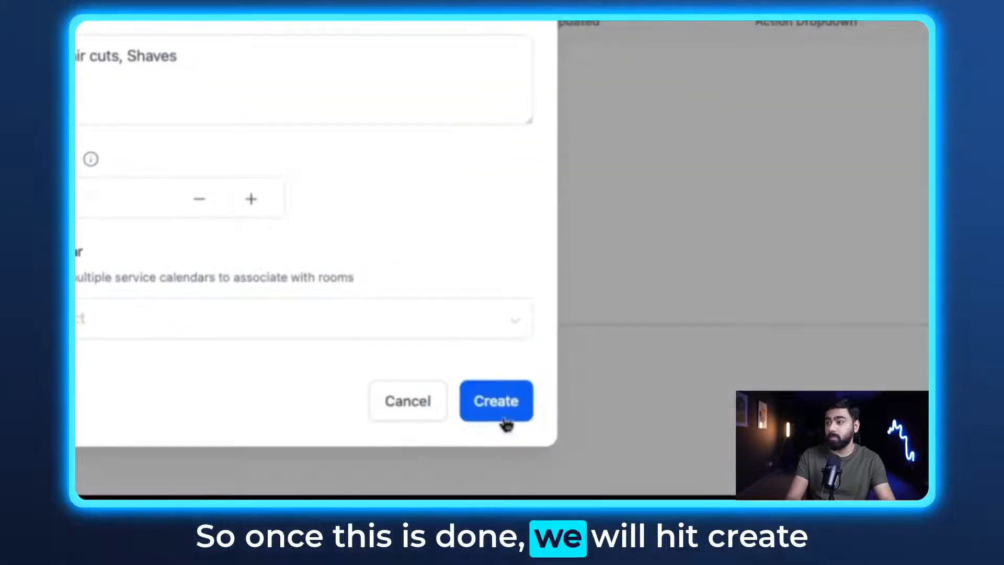
click(499, 410)
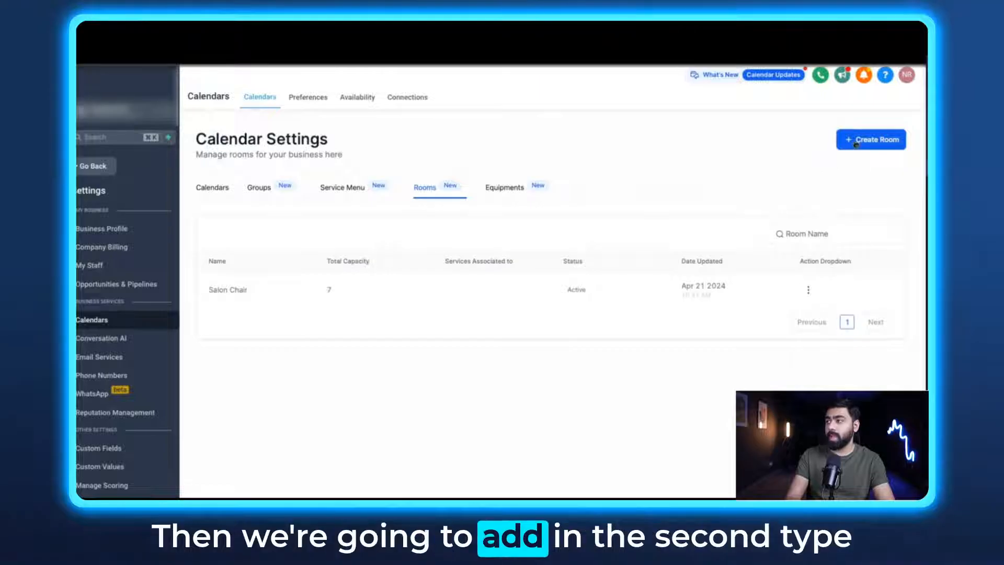
Create a second room named Styling Chair with the description "Used for Hair styling" and a total capacity of 5.
click(856, 144)
text(Styling Chair)
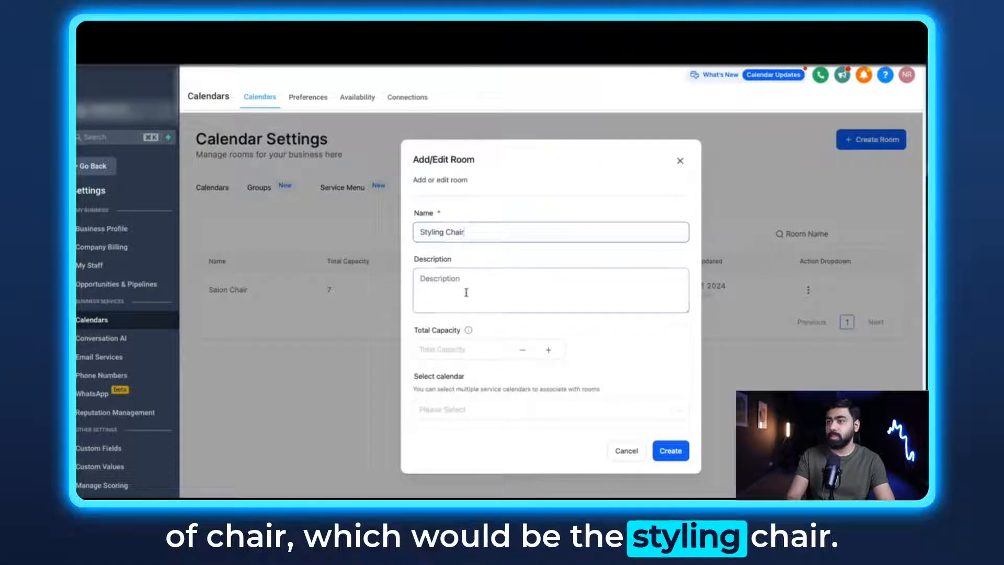
click(466, 293)
text(DS)
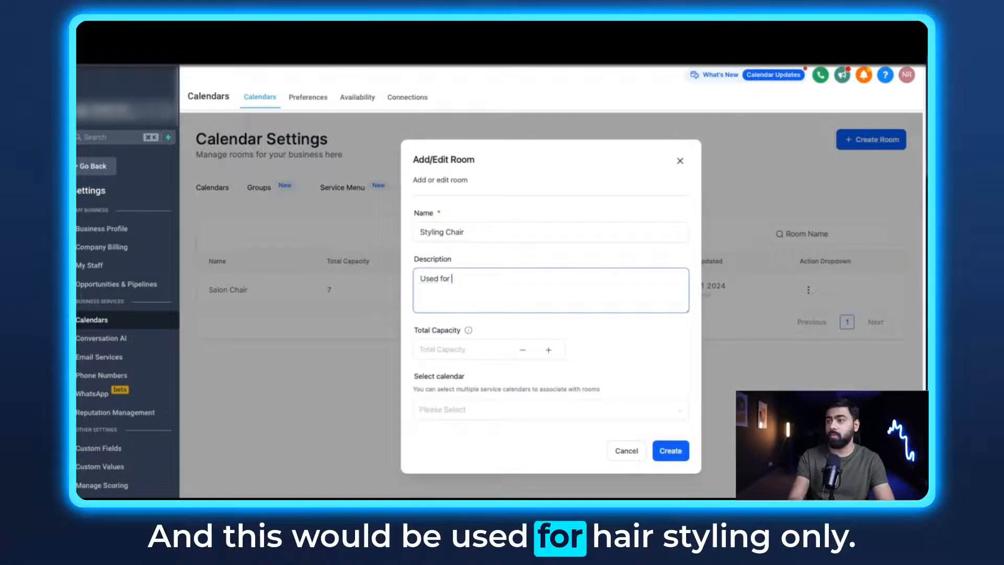
text(ed for Hair styling)
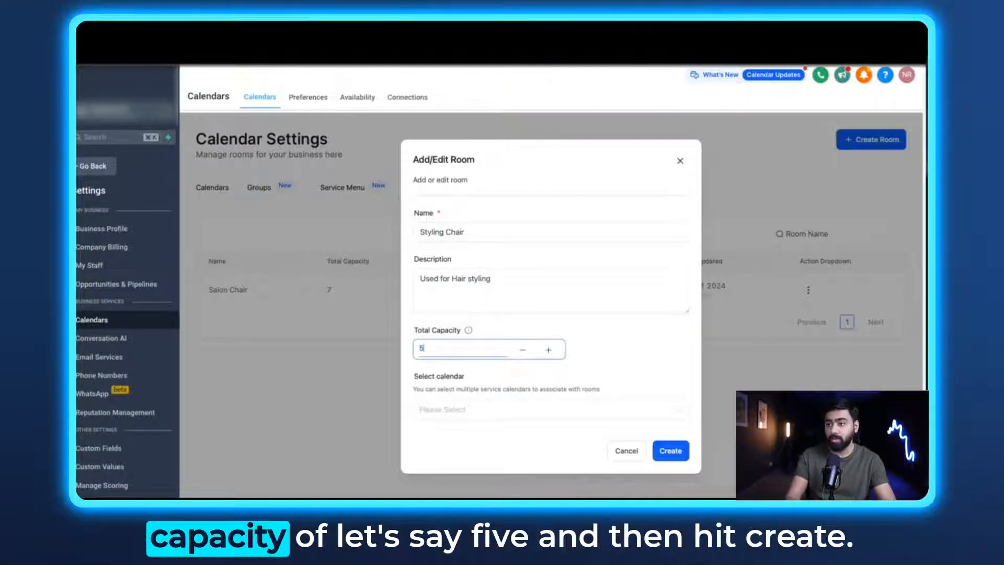
click(674, 452)
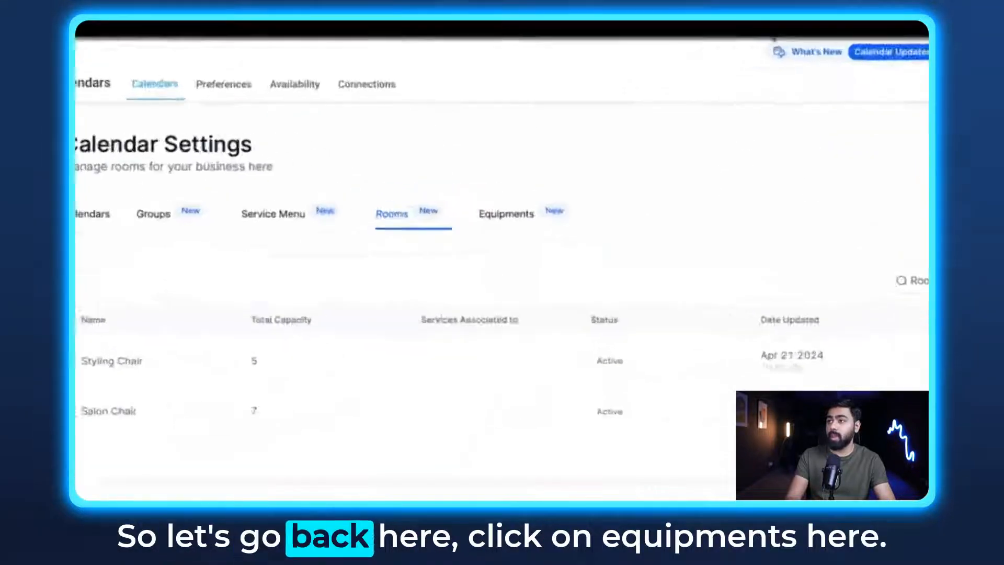
Create an equipment item named Razors with a total quantity of 20 and an out of service quantity of 2.
click(515, 252)
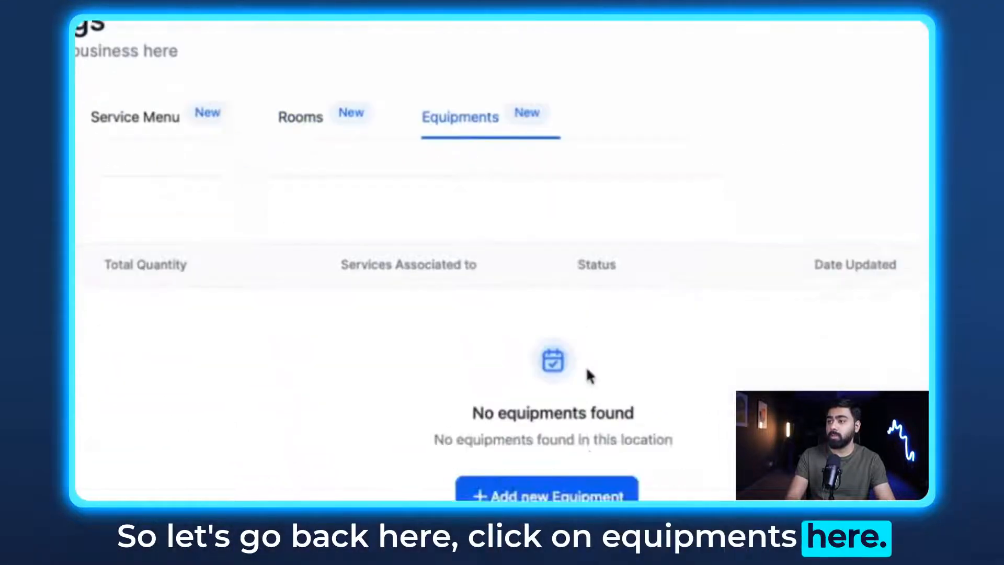
click(497, 331)
click(284, 37)
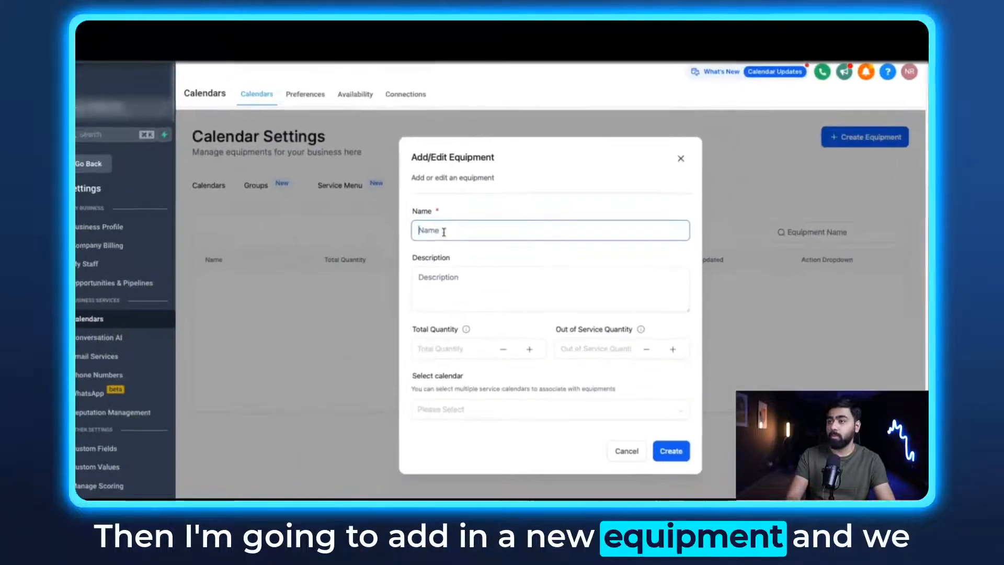
text(Razors)
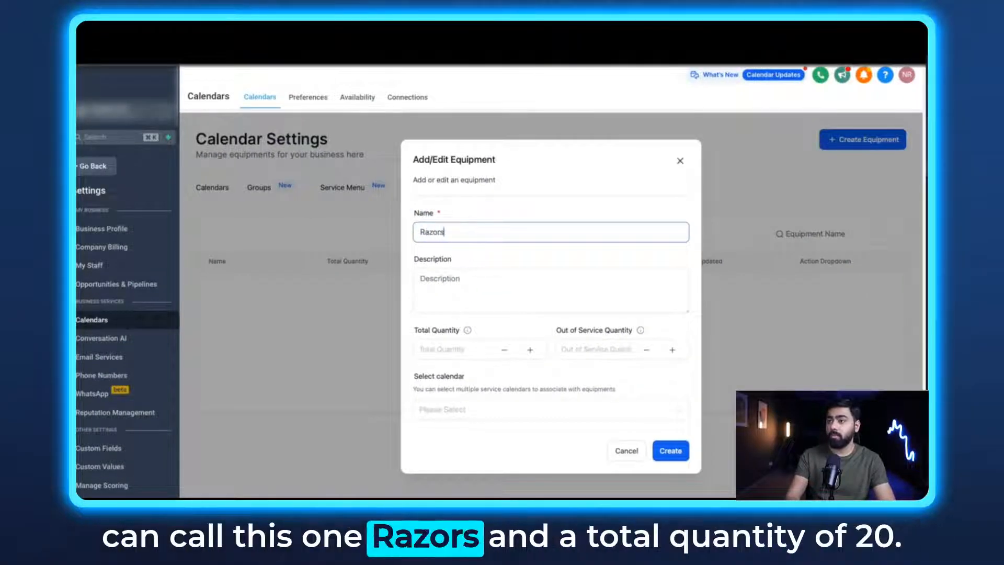
click(450, 349)
text(20)
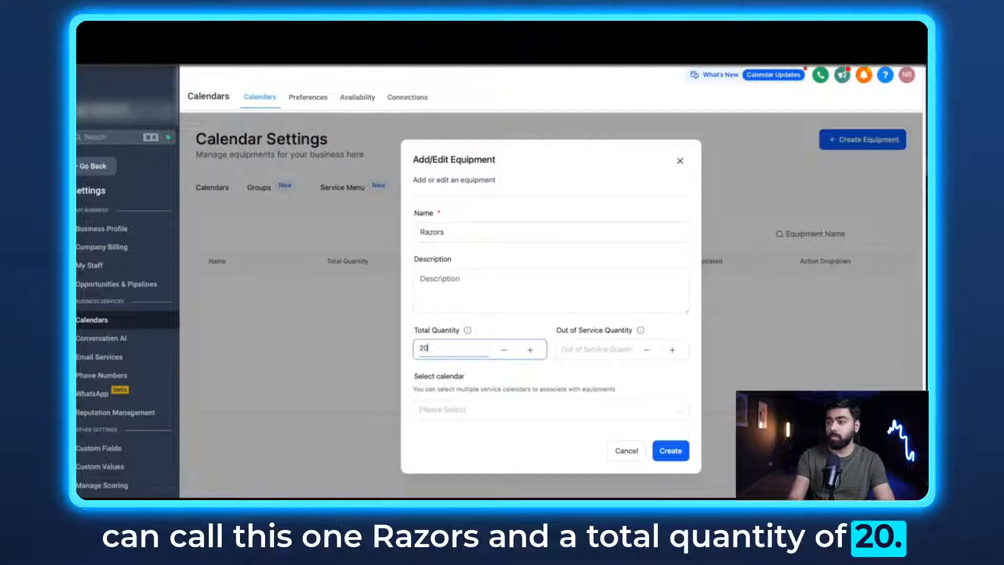
click(580, 348)
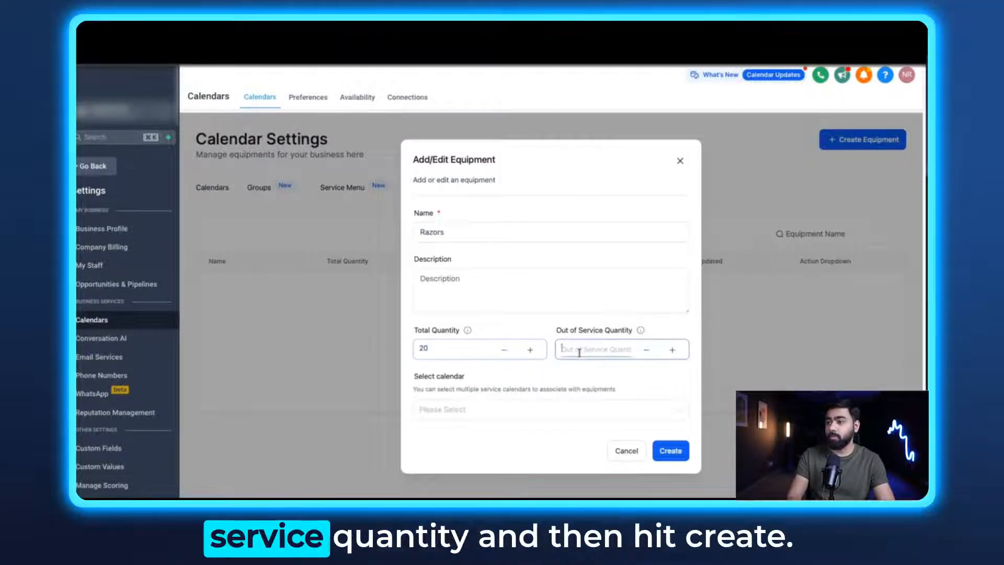
text(2)
click(669, 452)
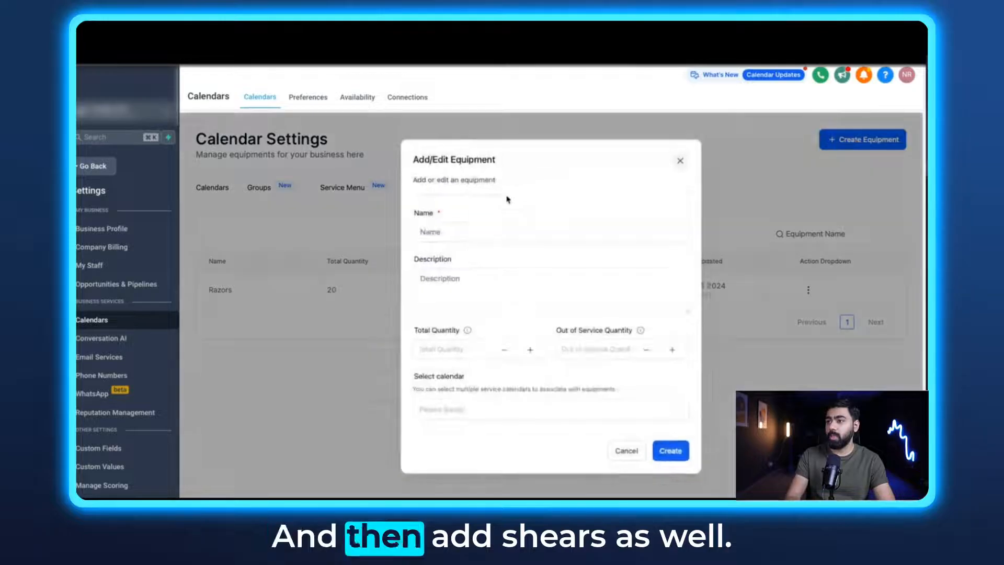
Create a second equipment item named Shears with a total quantity of 20.
click(451, 229)
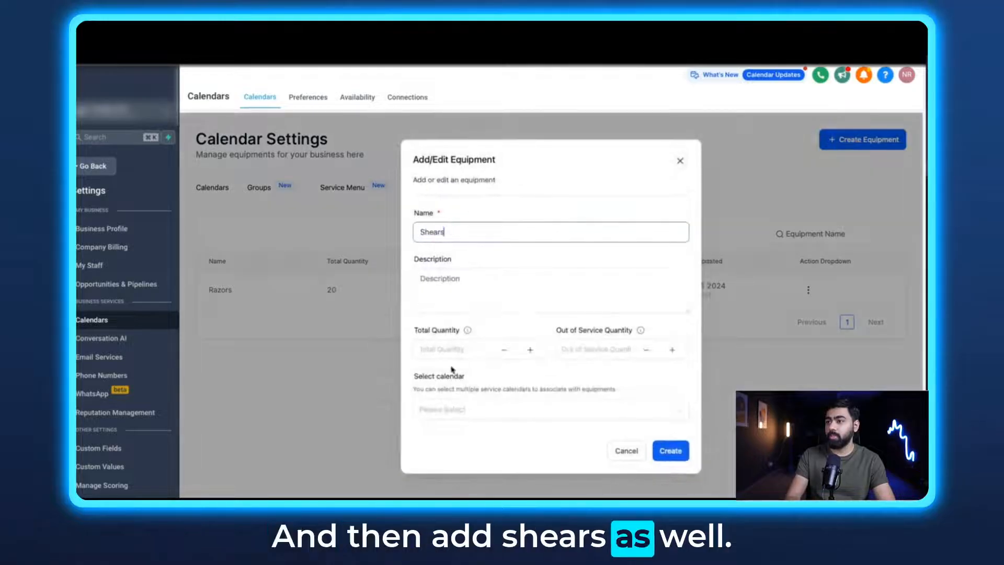
click(437, 348)
text(20)
click(589, 347)
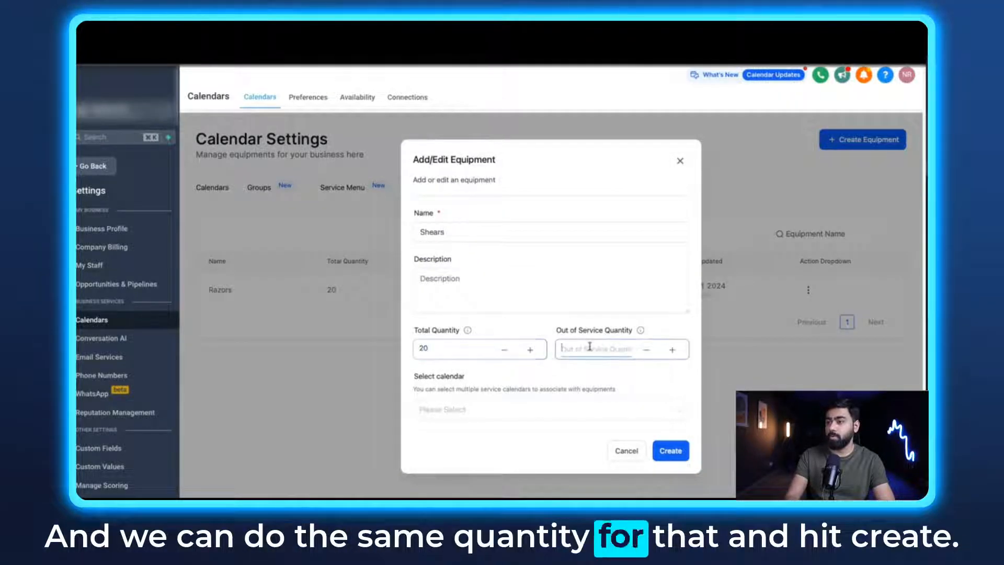
click(682, 452)
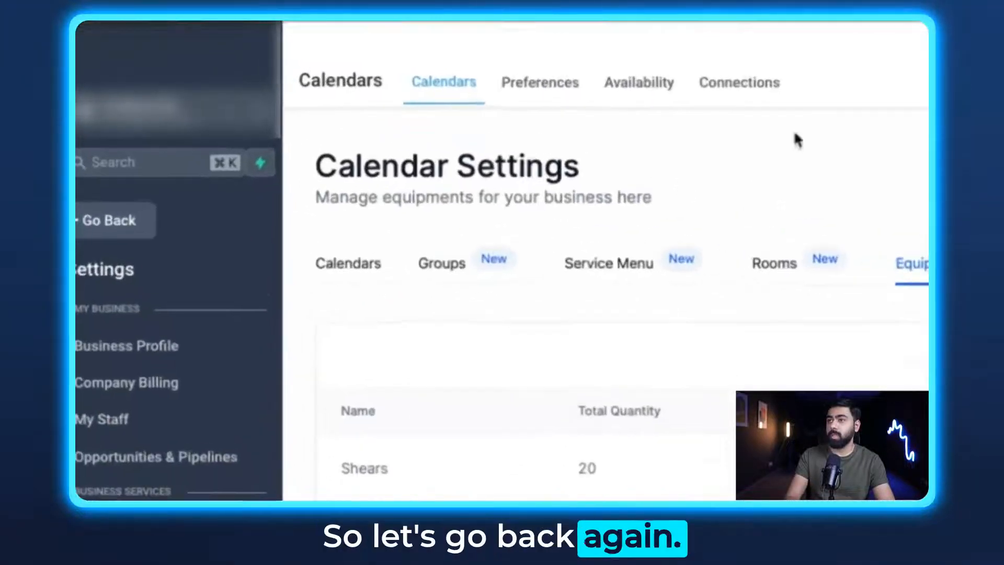
Start a new service calendar named Hair Cut with the description "Get Mohawks, Temper Fade, etc.".
click(348, 268)
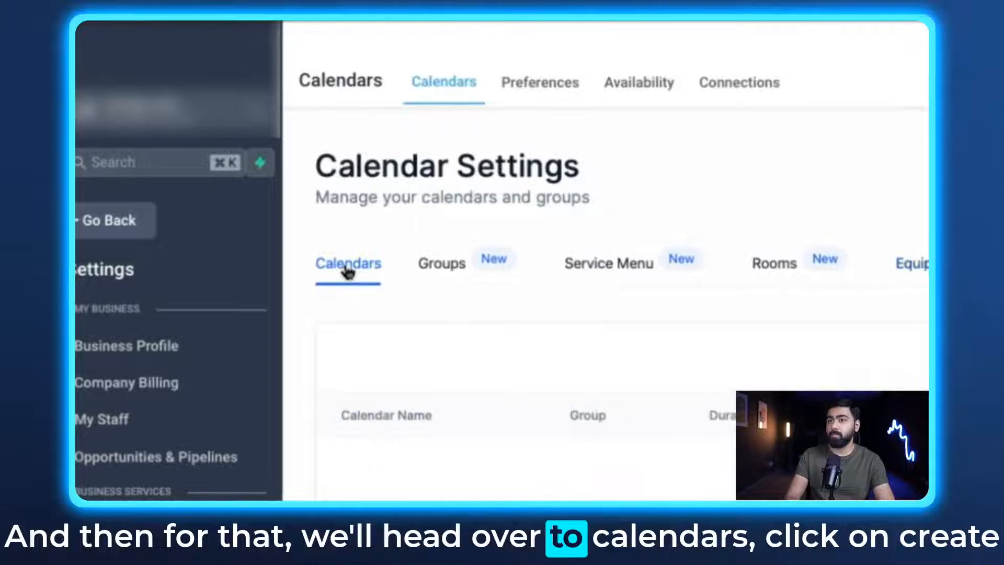
click(481, 270)
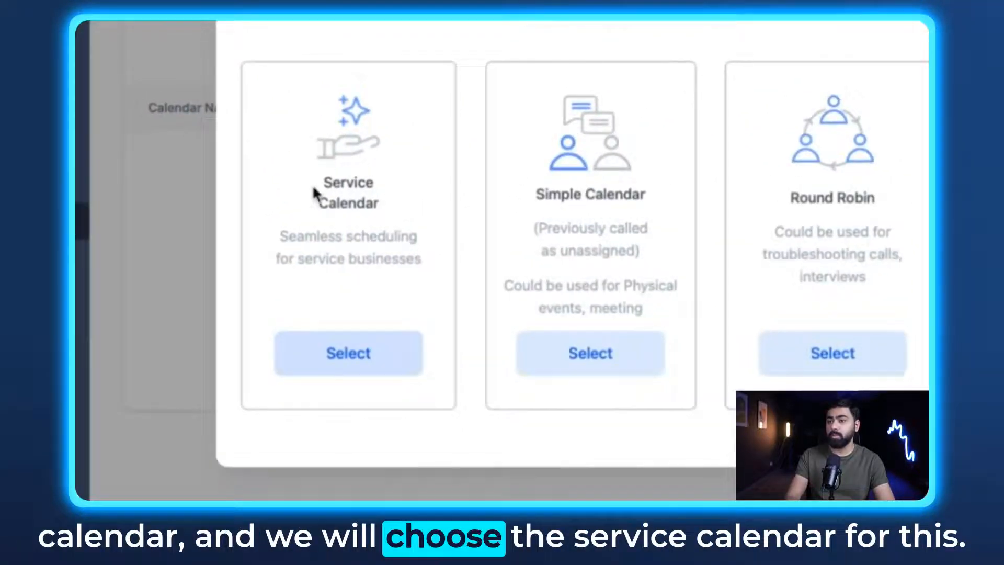
drag(313, 194, 399, 204)
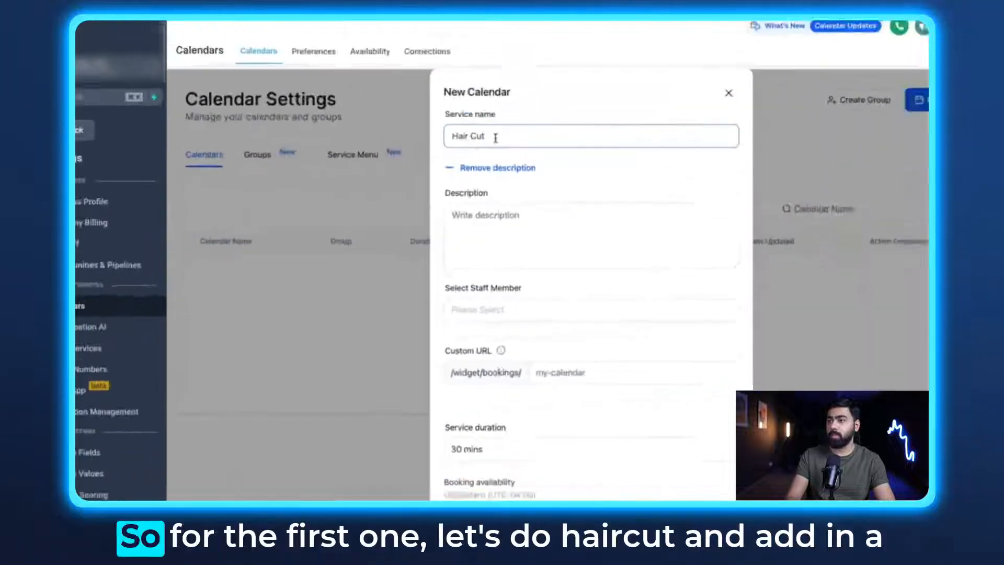
drag(461, 171, 414, 174)
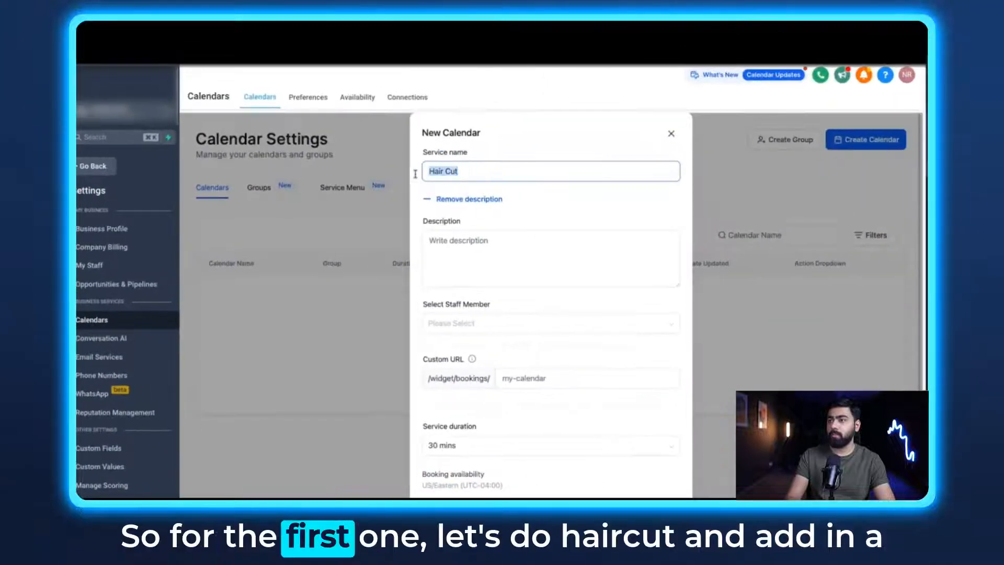
click(453, 255)
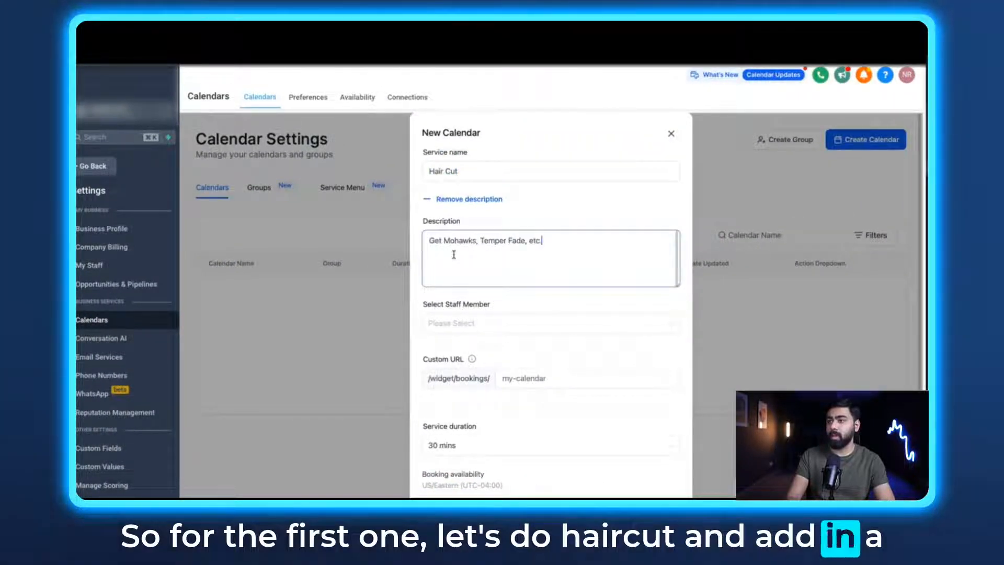
Assign both staff members to the Hair Cut service calendar.
scroll(497, 266, down, 1)
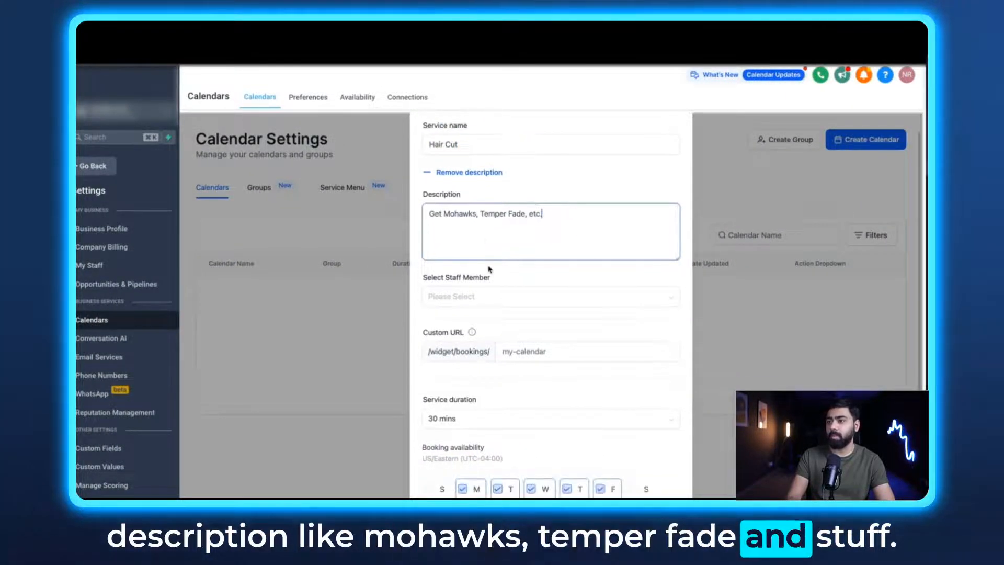
scroll(489, 269, up, 1)
click(454, 324)
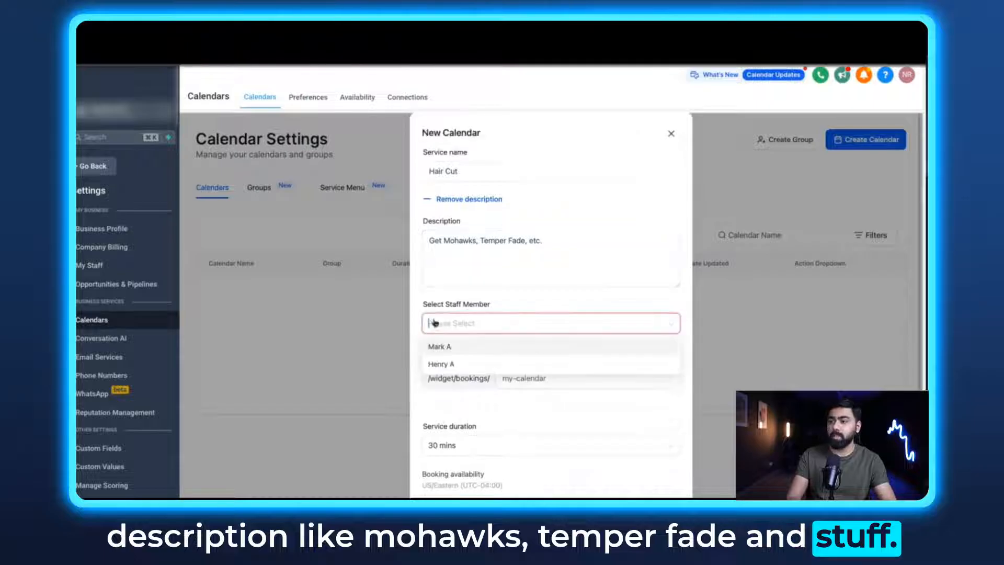
click(444, 349)
click(447, 364)
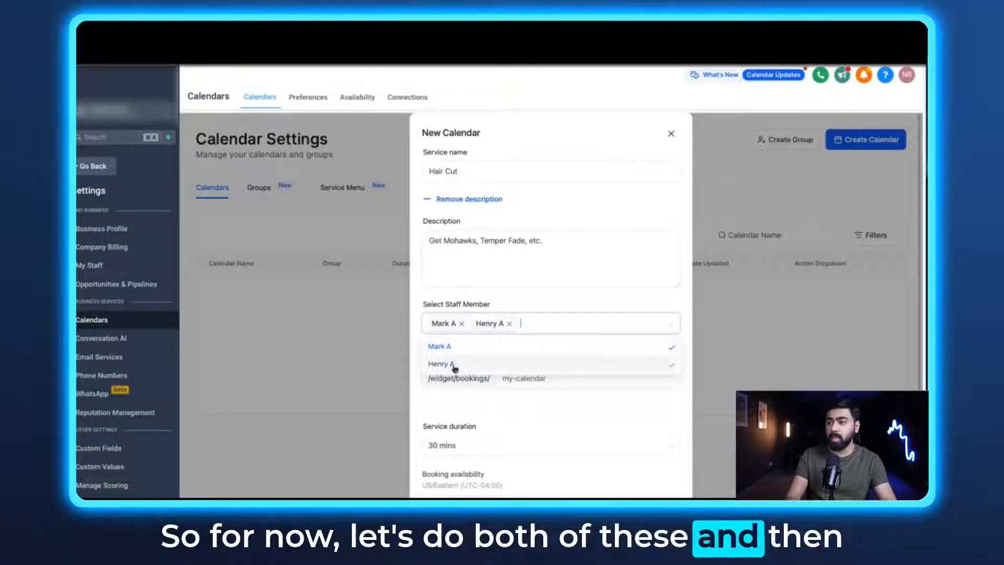
click(481, 303)
Set the Hair Cut calendar's custom URL to barbershop-ds123 and its service duration to 30 mins.
scroll(478, 341, down, 3)
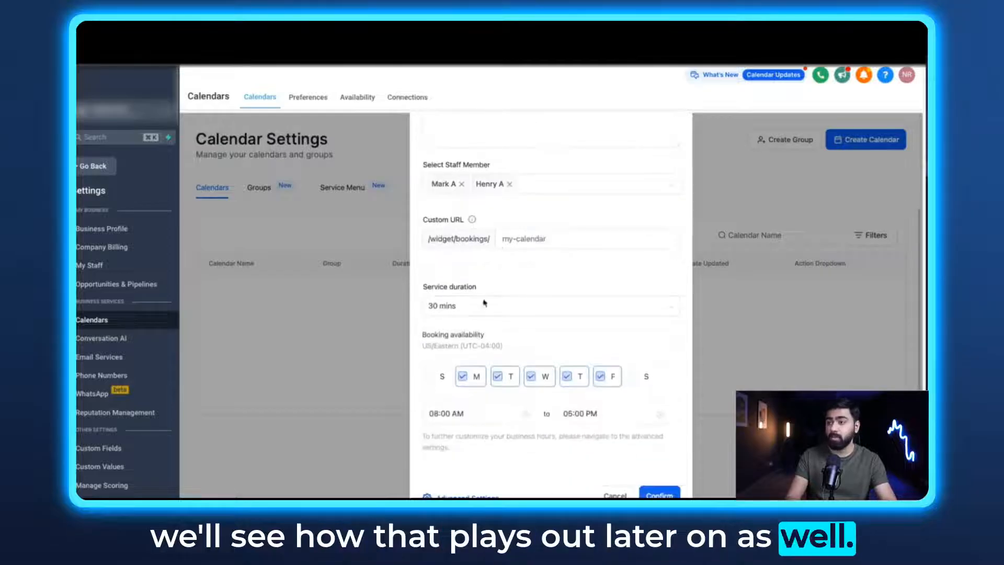
click(569, 282)
text(barbershop-ds123)
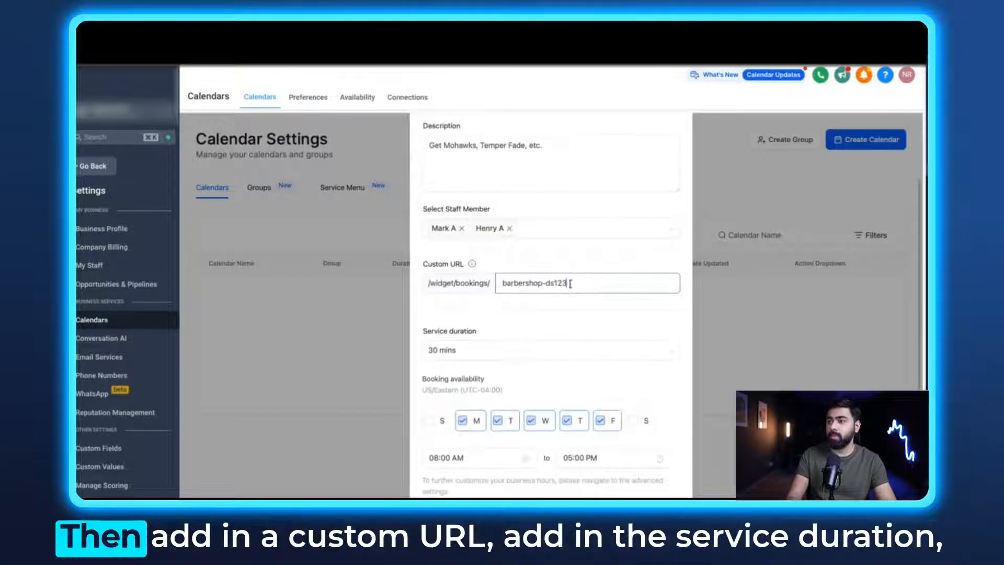
scroll(503, 309, down, 2)
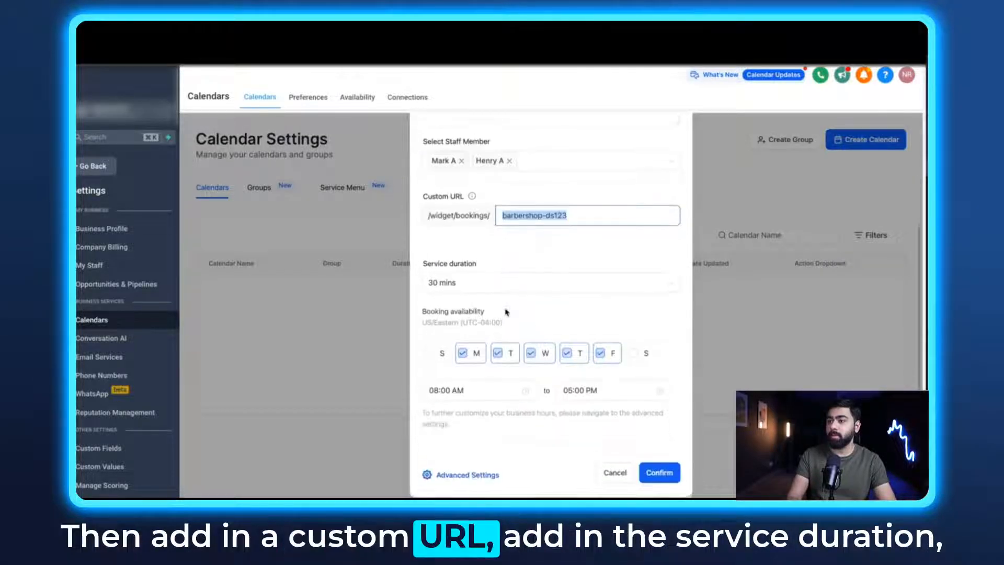
click(454, 286)
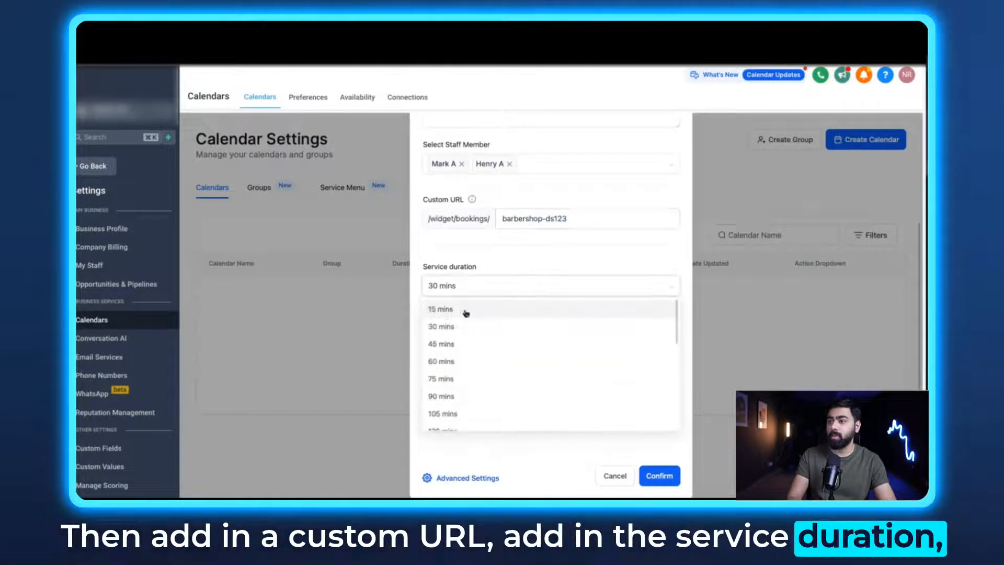
click(448, 328)
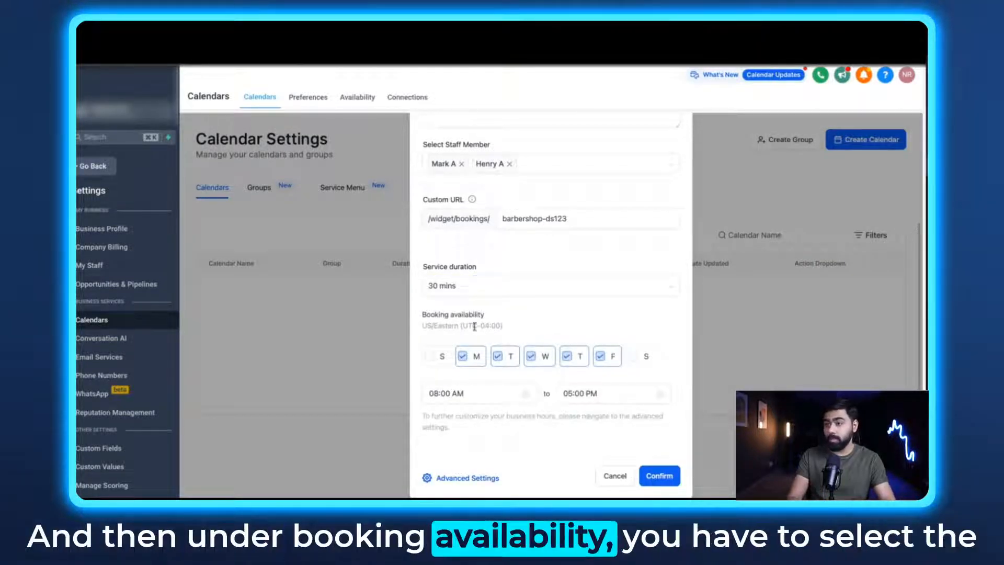
Open the advanced settings of the Hair Cut calendar and review its service details, including the group options.
scroll(526, 253, up, 3)
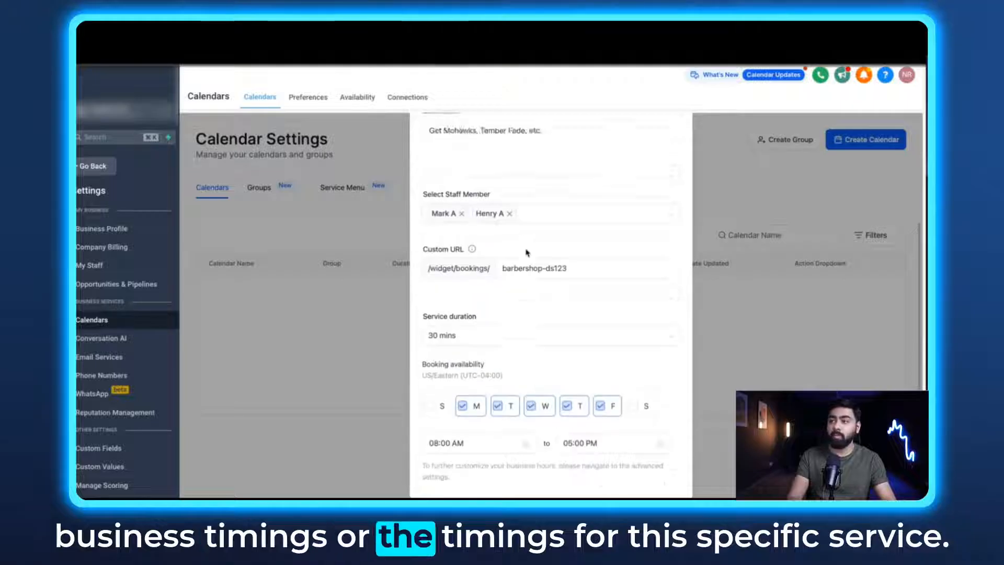
scroll(527, 249, down, 4)
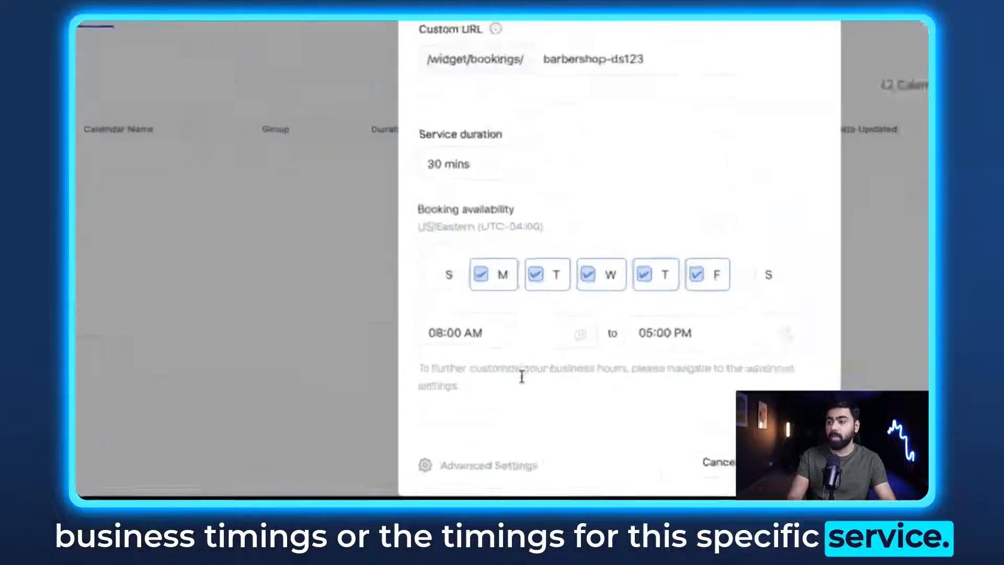
click(518, 457)
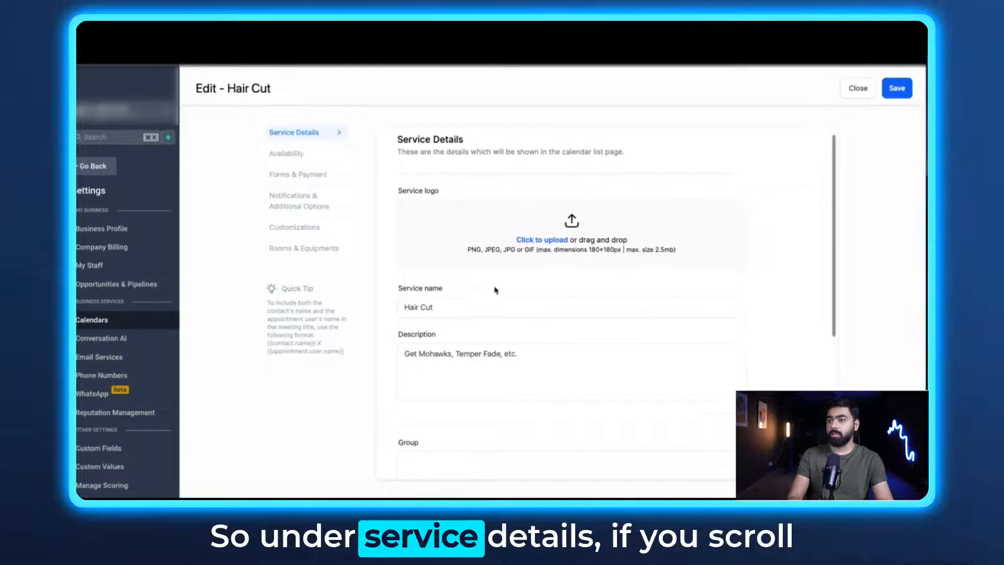
scroll(495, 291, down, 1)
scroll(495, 291, down, 3)
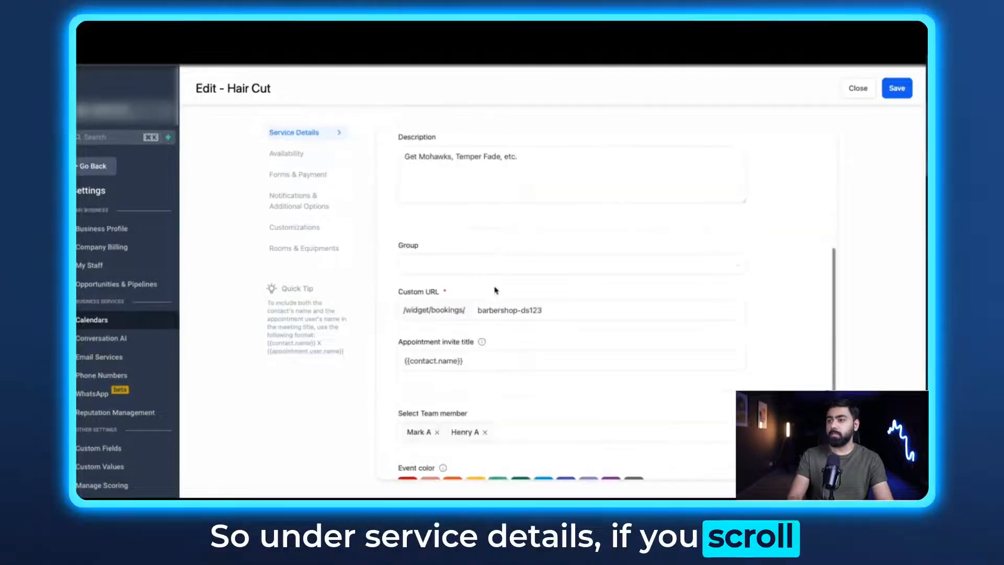
click(425, 270)
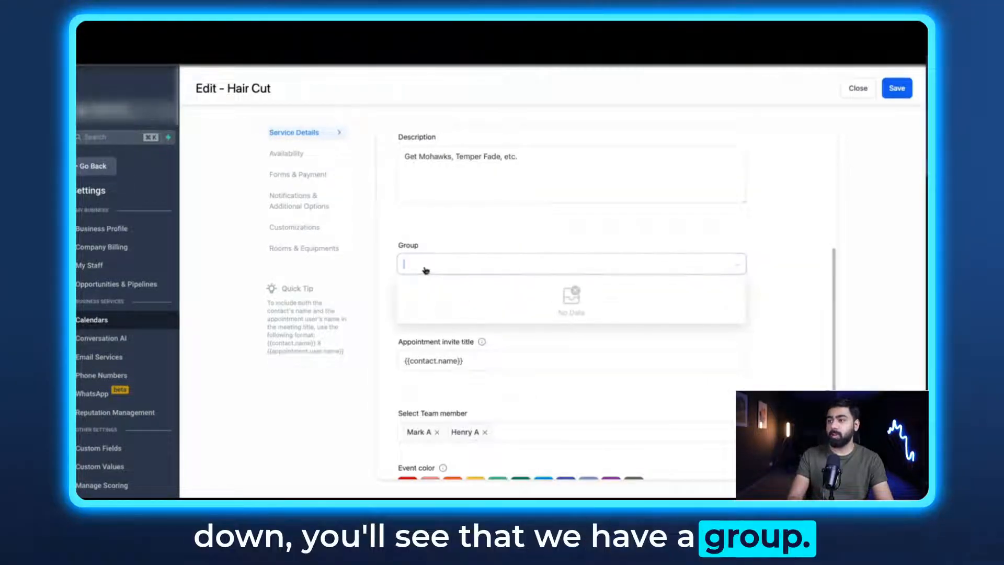
click(454, 250)
scroll(464, 356, down, 1)
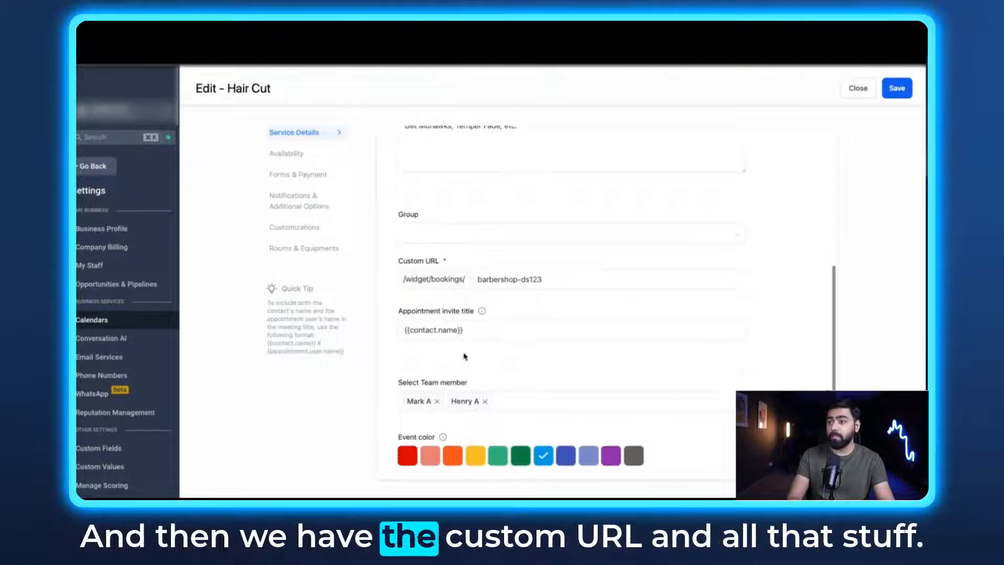
Set the date range in the Hair Cut calendar's availability settings to 14.
click(279, 154)
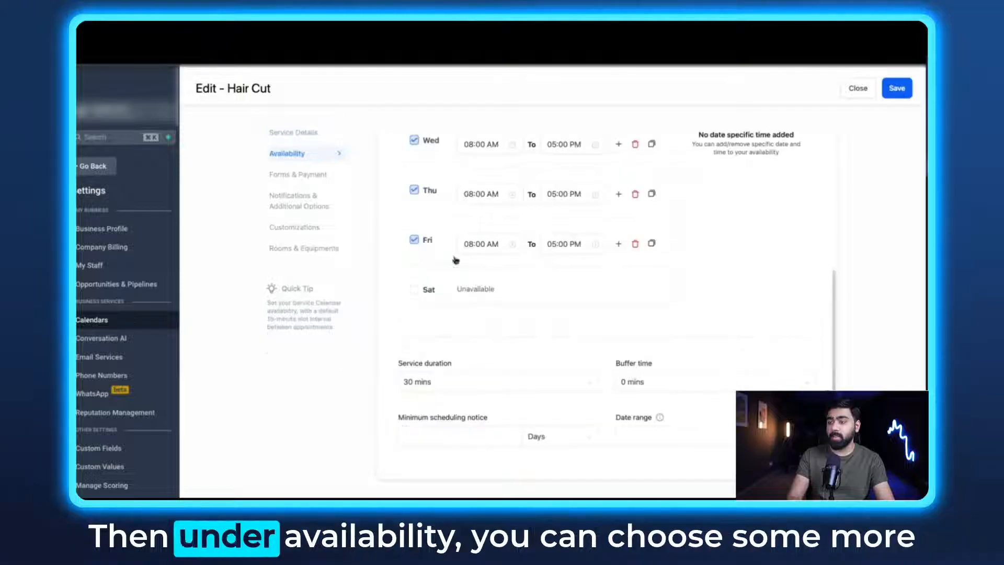
scroll(480, 282, down, 5)
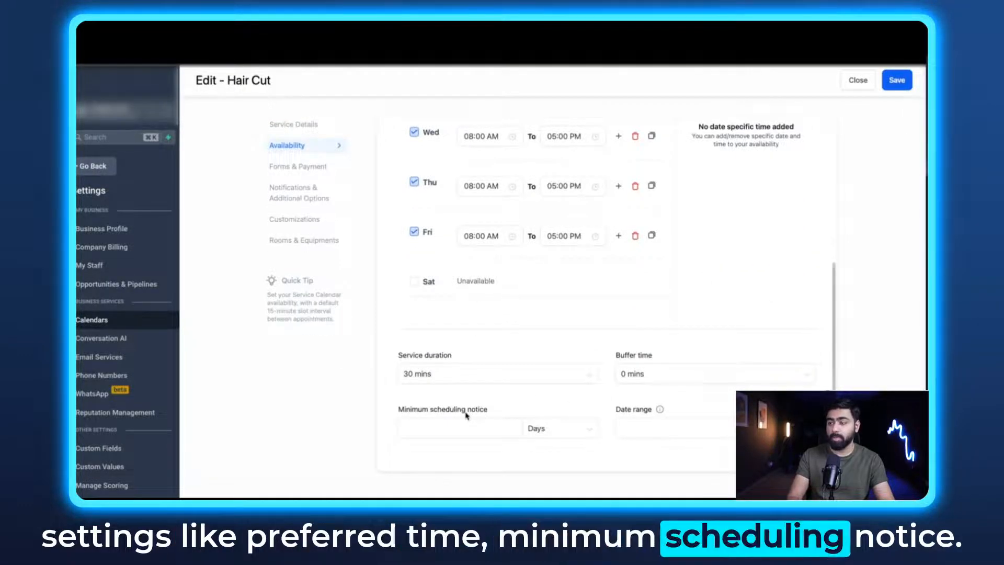
click(633, 427)
text(14)
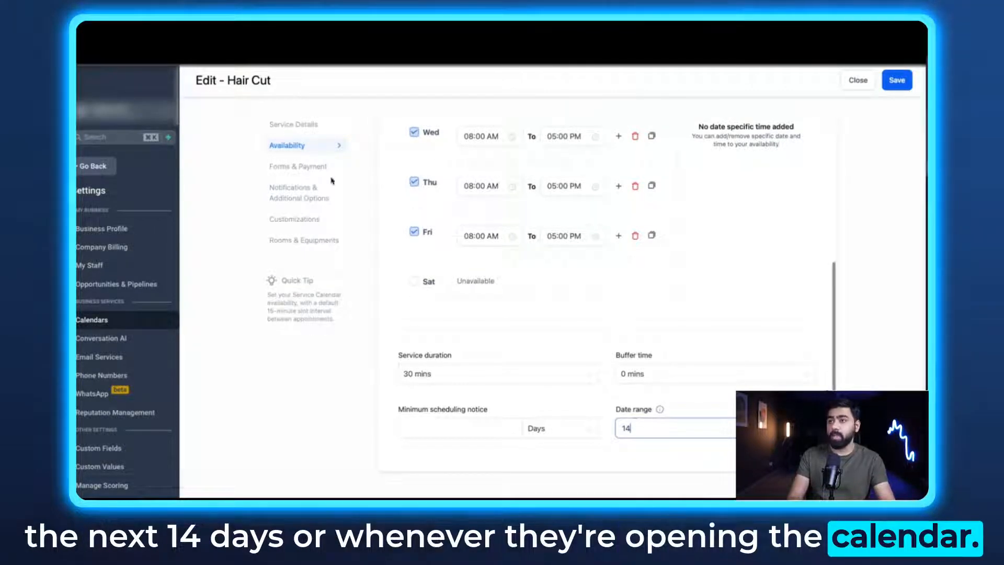
Review the forms and payment settings, and have the acknowledgement email sent to the contact and assigned staff.
click(313, 167)
scroll(419, 198, down, 3)
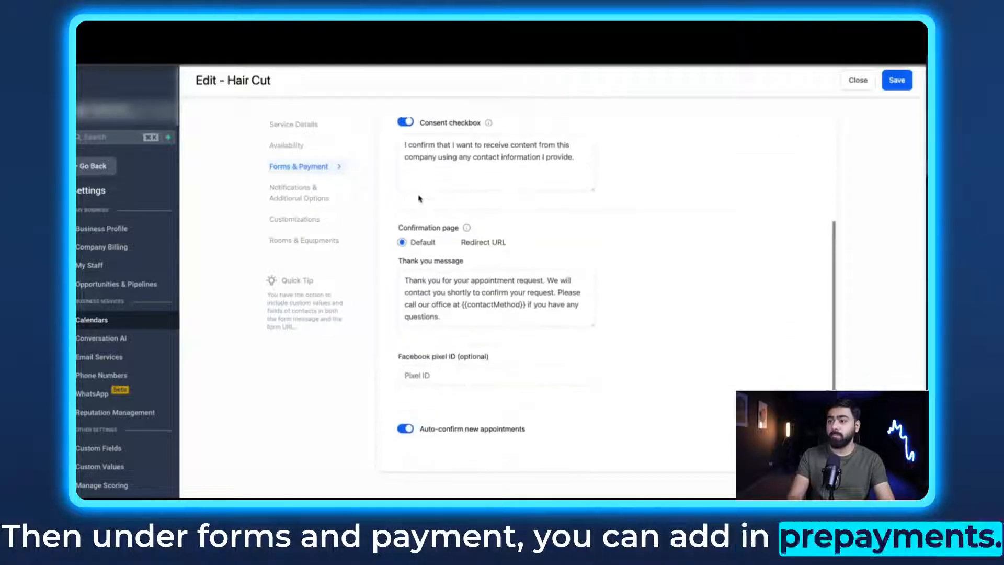
scroll(430, 365, up, 1)
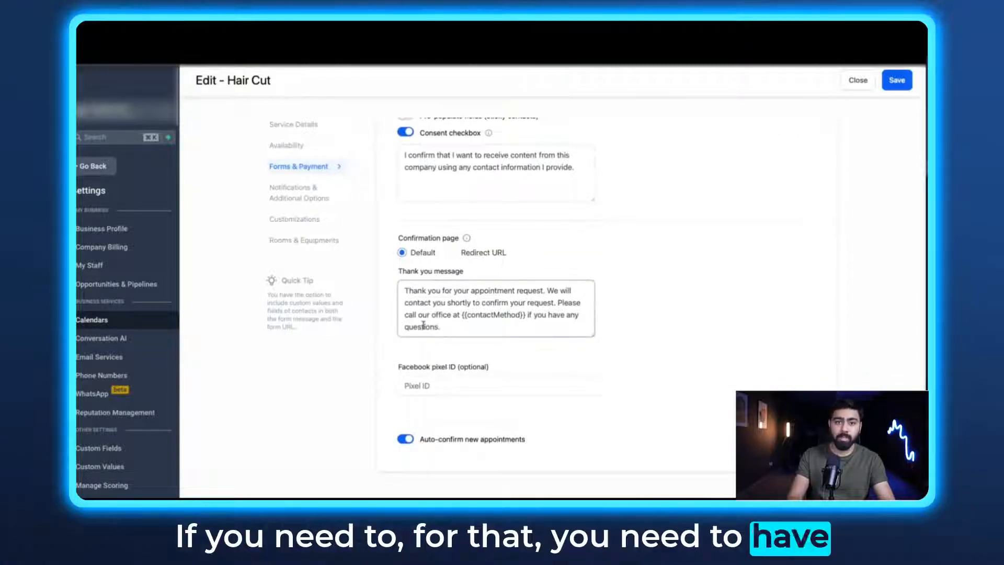
click(300, 192)
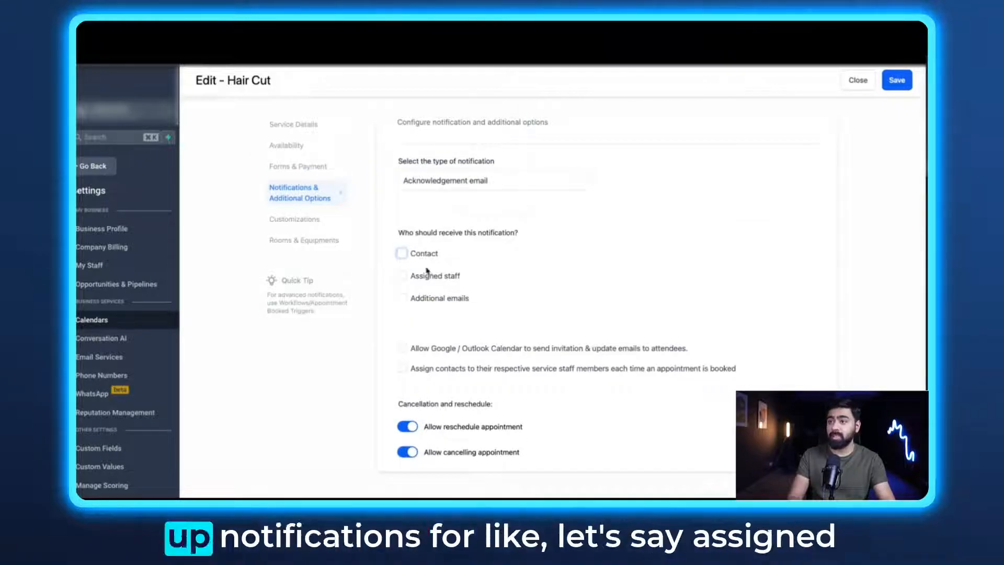
click(402, 276)
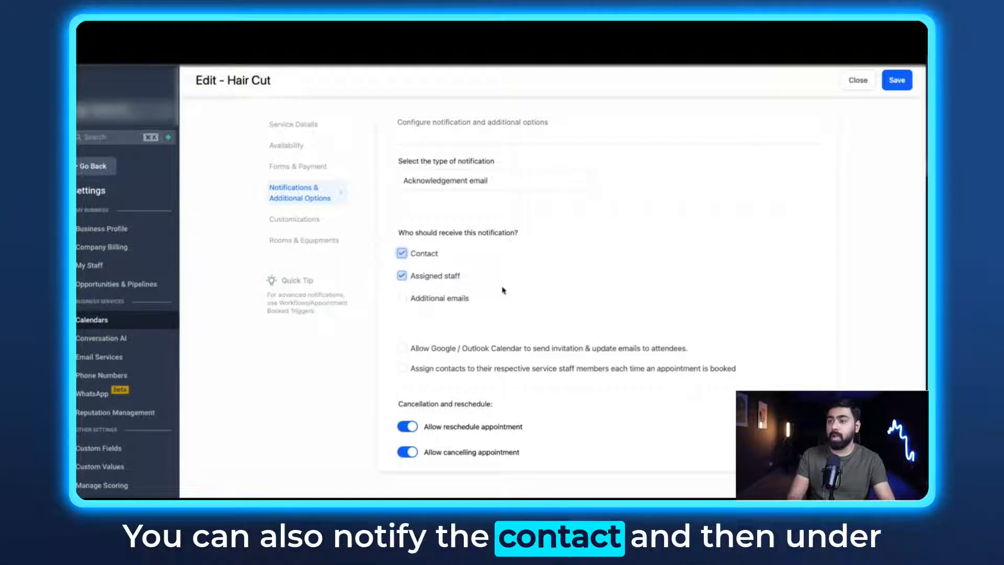
Add a haircut photo as the service cover image and review the calendar widget's color, button text and display options.
click(320, 220)
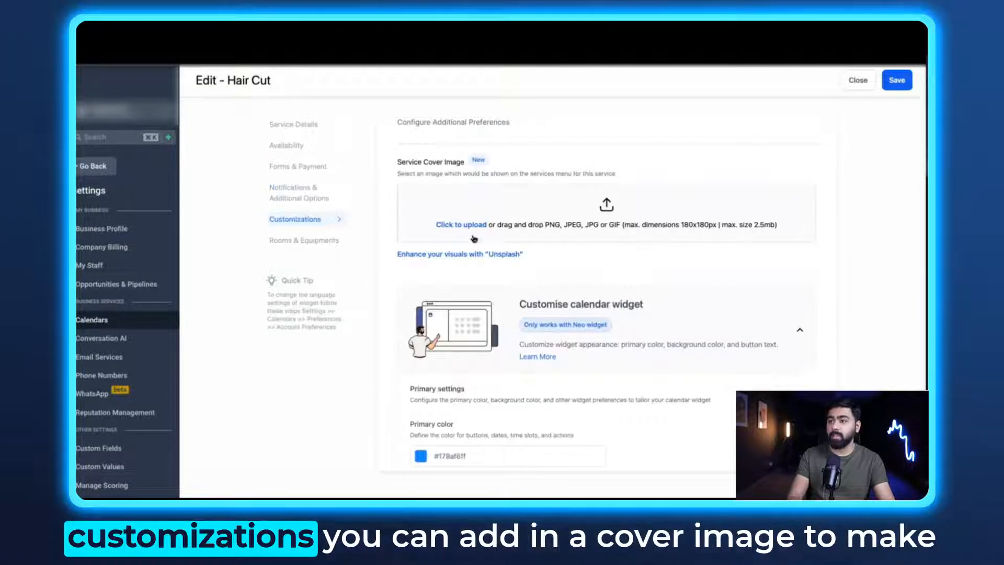
scroll(473, 239, up, 1)
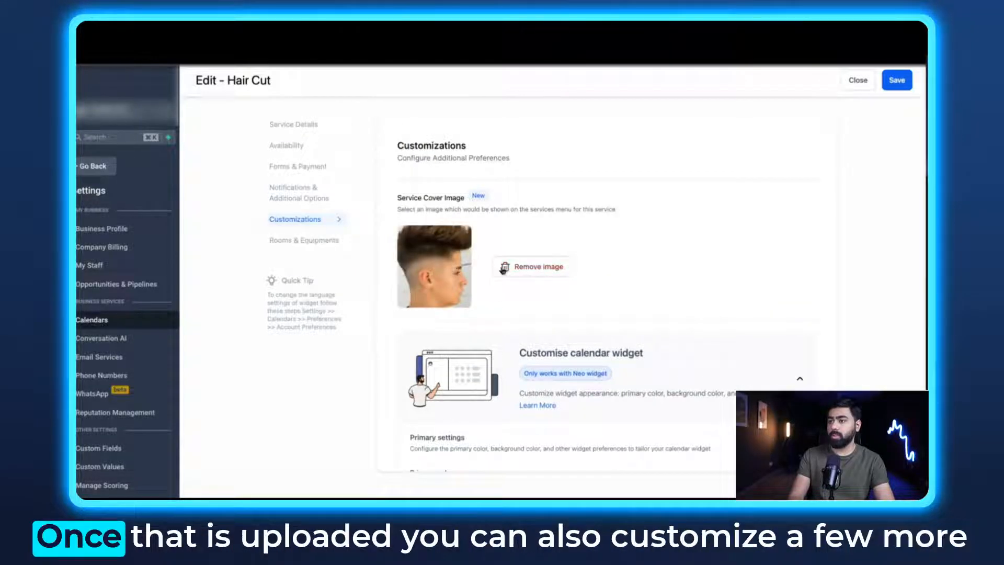
scroll(445, 241, down, 8)
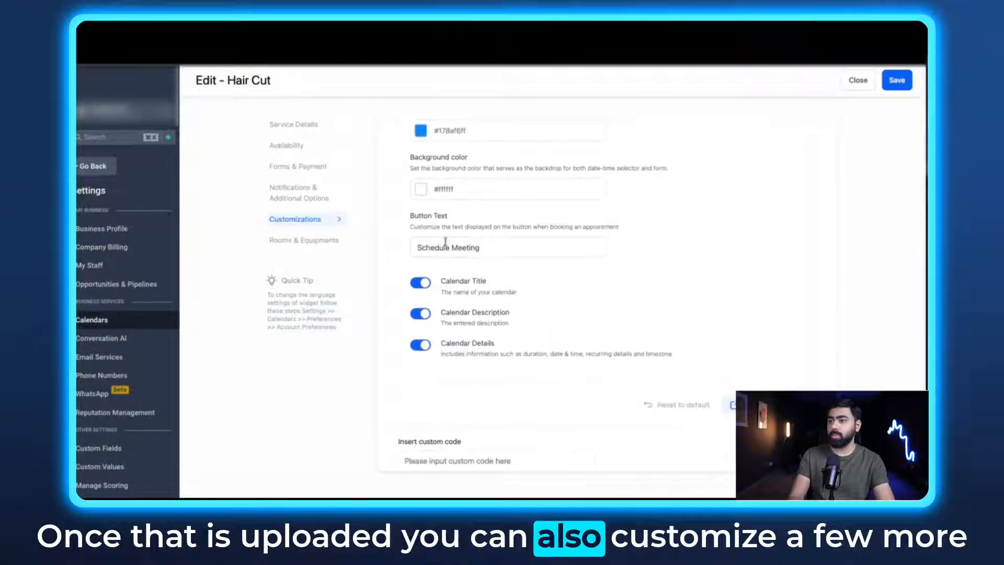
scroll(430, 145, up, 1)
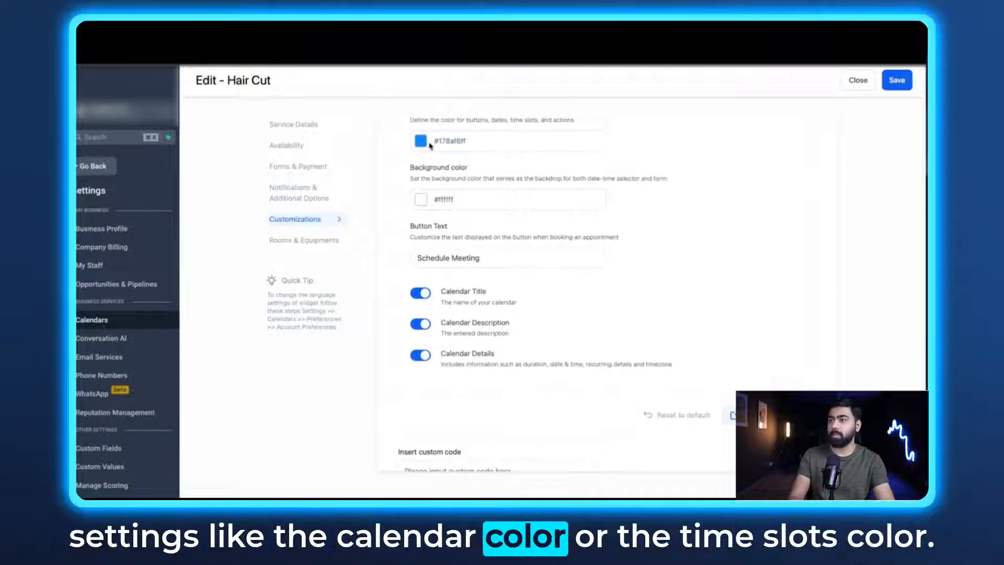
scroll(470, 293, up, 1)
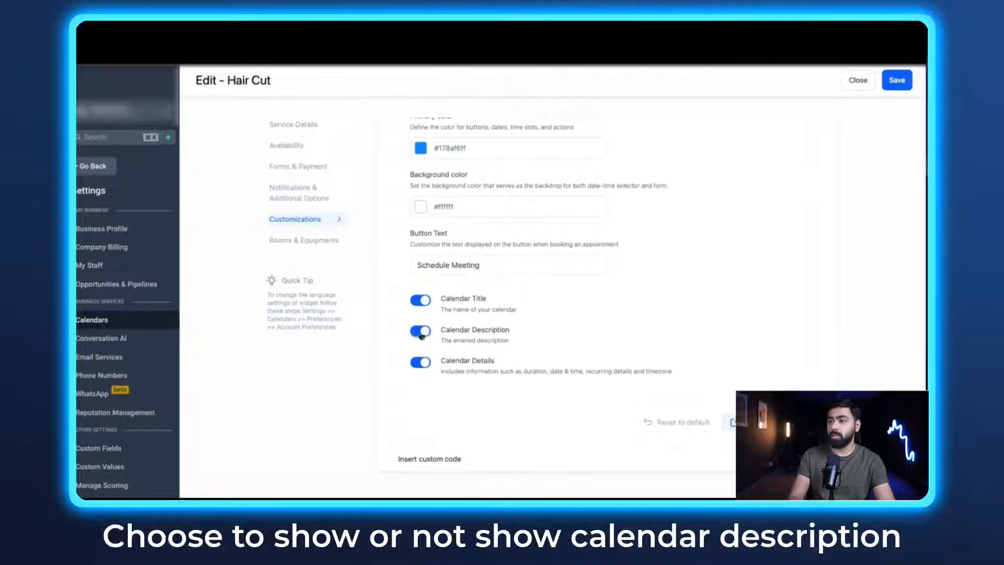
click(428, 334)
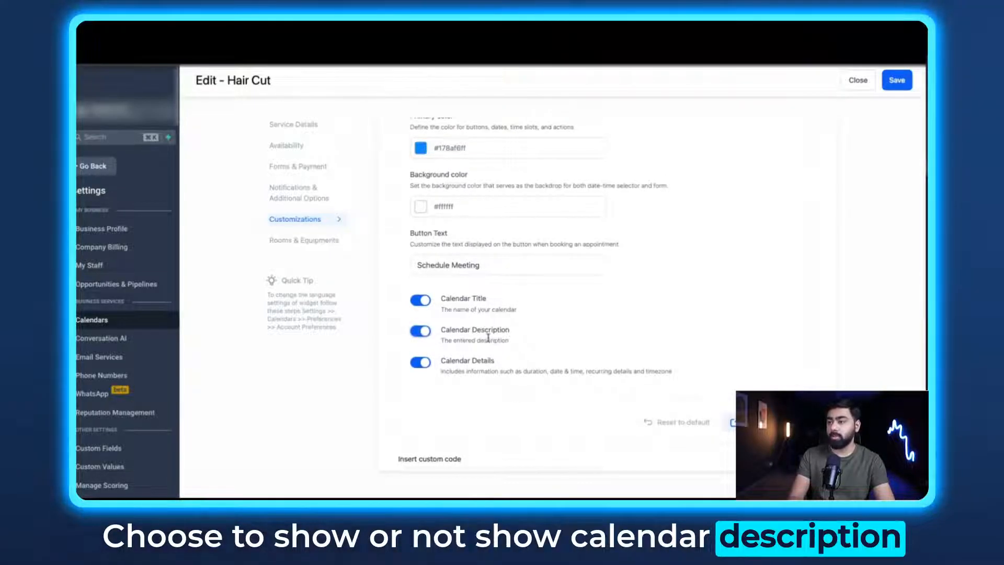
Assign the Salon Chair room to the Hair Cut calendar, go through its equipment, and save the calendar.
click(308, 241)
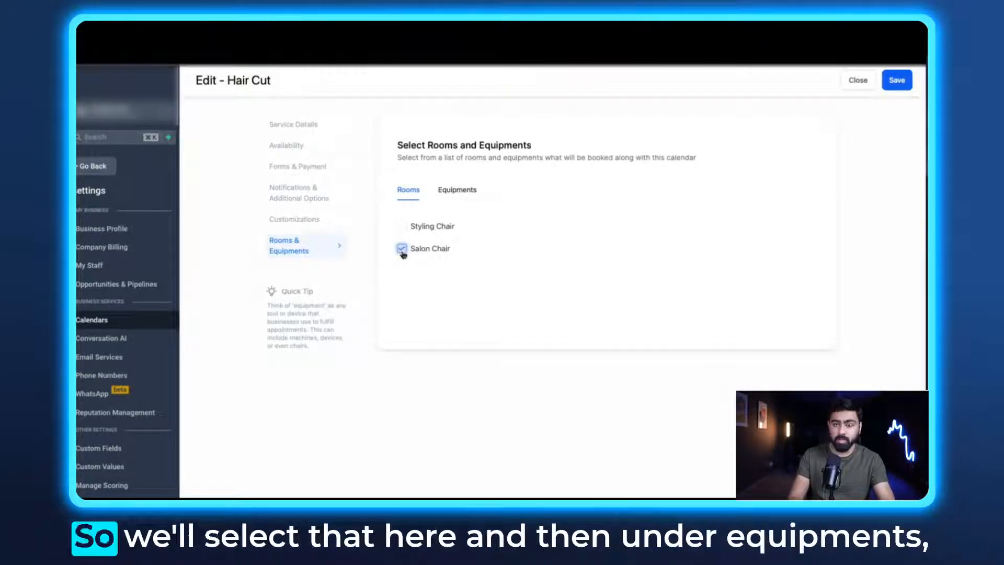
click(458, 192)
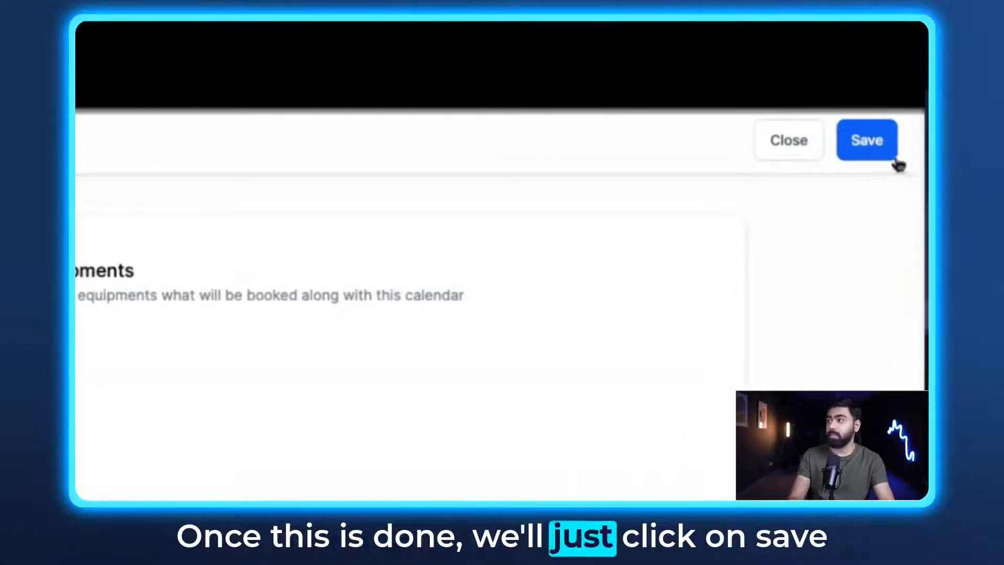
click(878, 152)
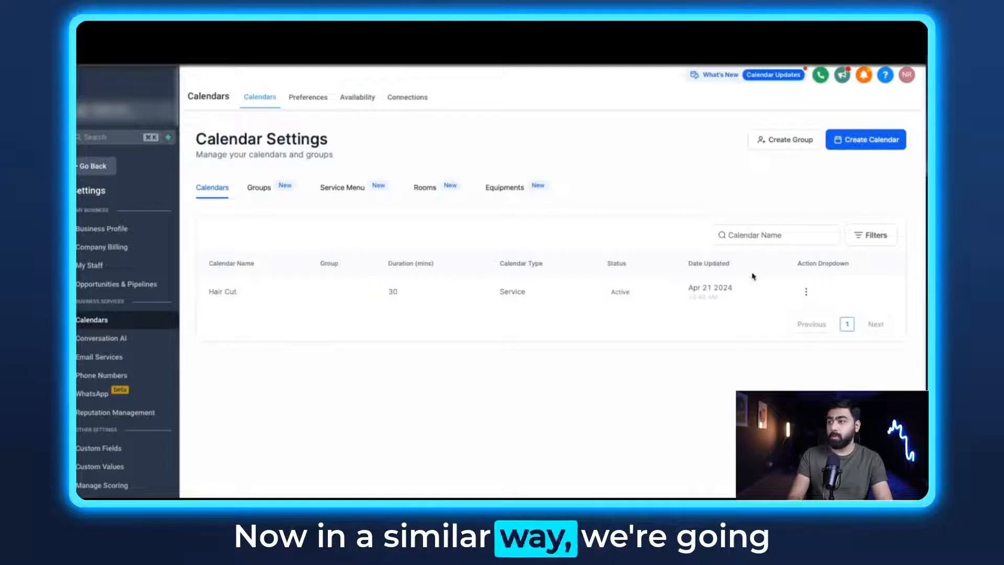
Duplicate the Hair Cut calendar, naming the copy Shave with the description "Get a sleek look".
click(805, 291)
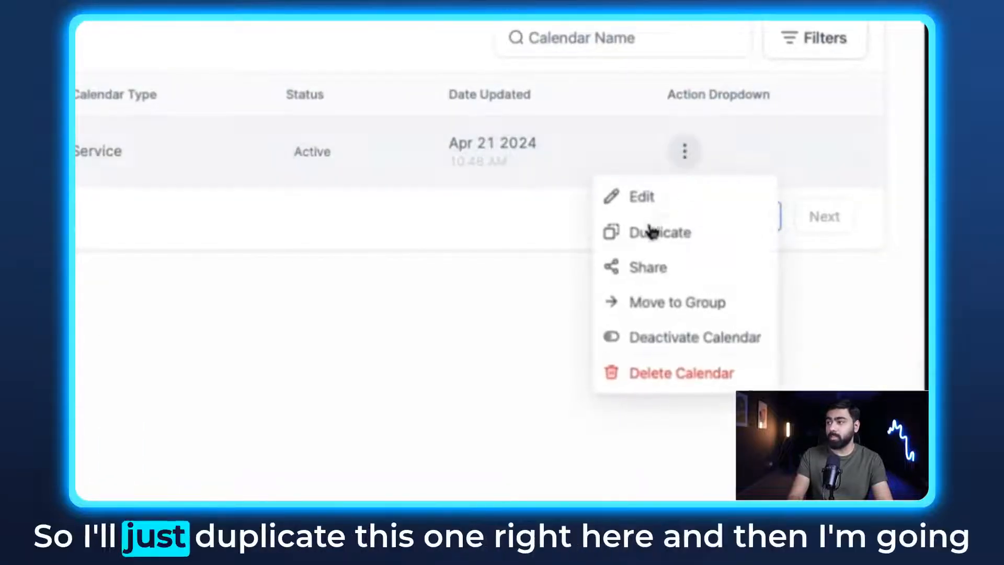
click(651, 230)
click(657, 269)
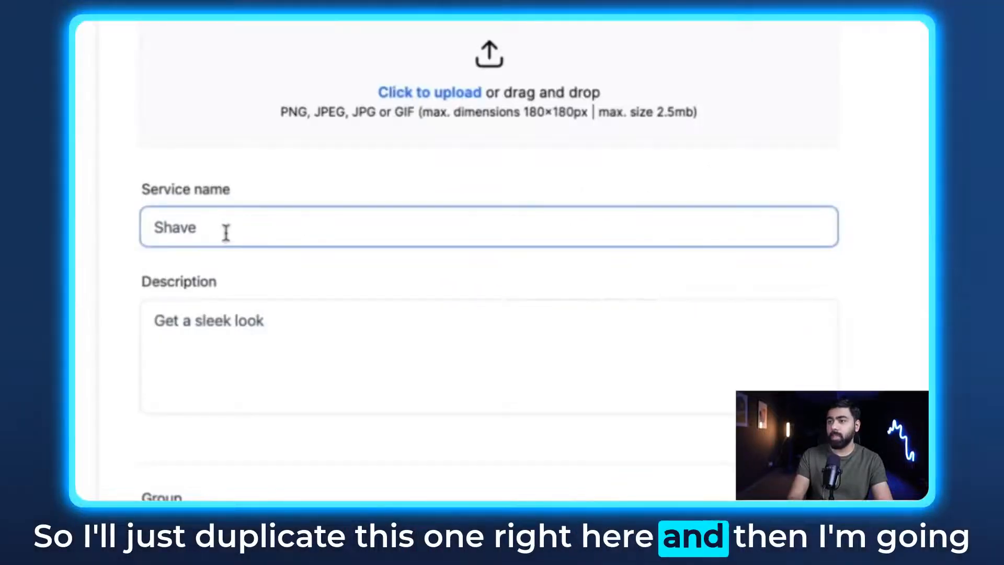
double_click(177, 226)
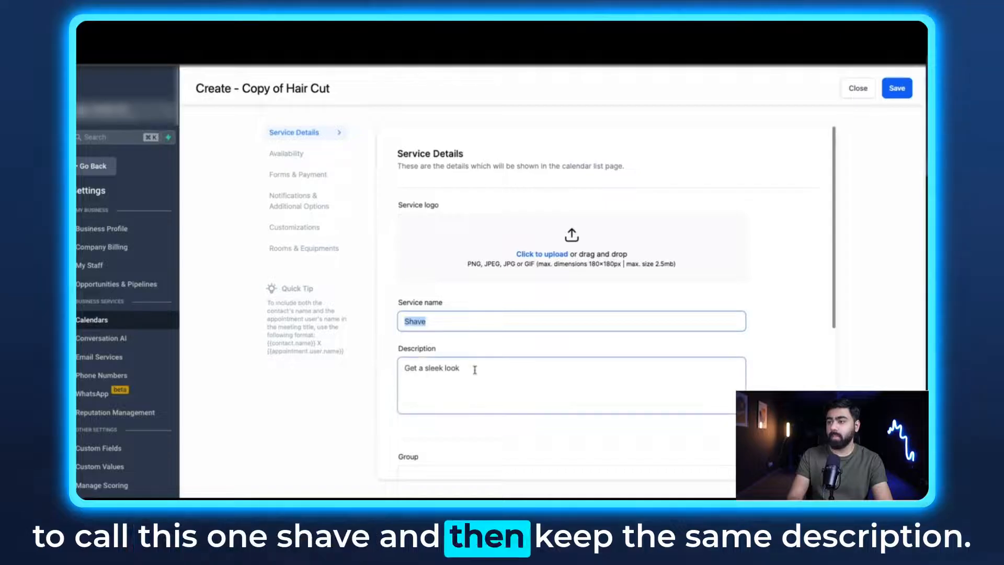
drag(474, 369, 381, 371)
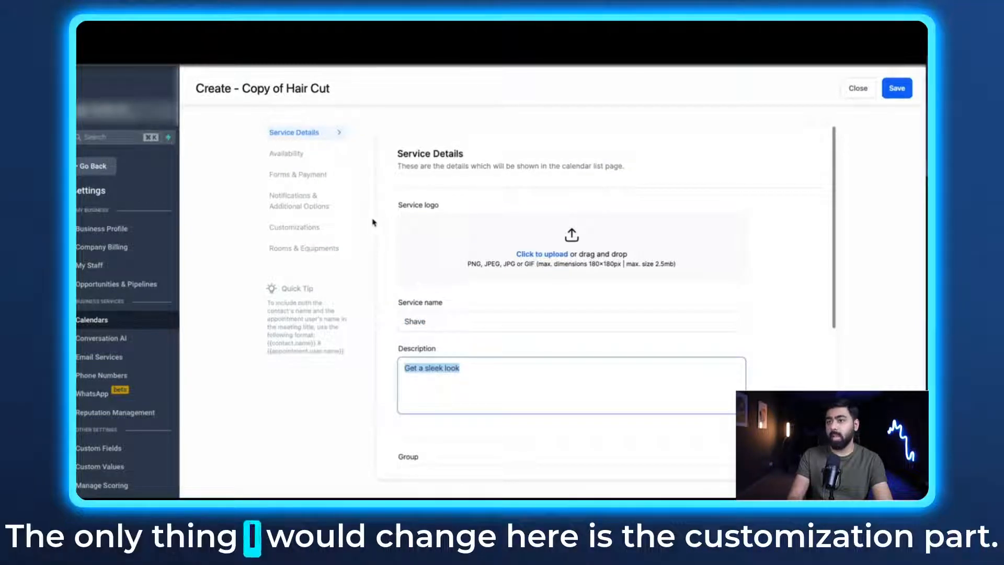
Remove the haircut cover image from the Shave calendar and add a new one.
click(305, 228)
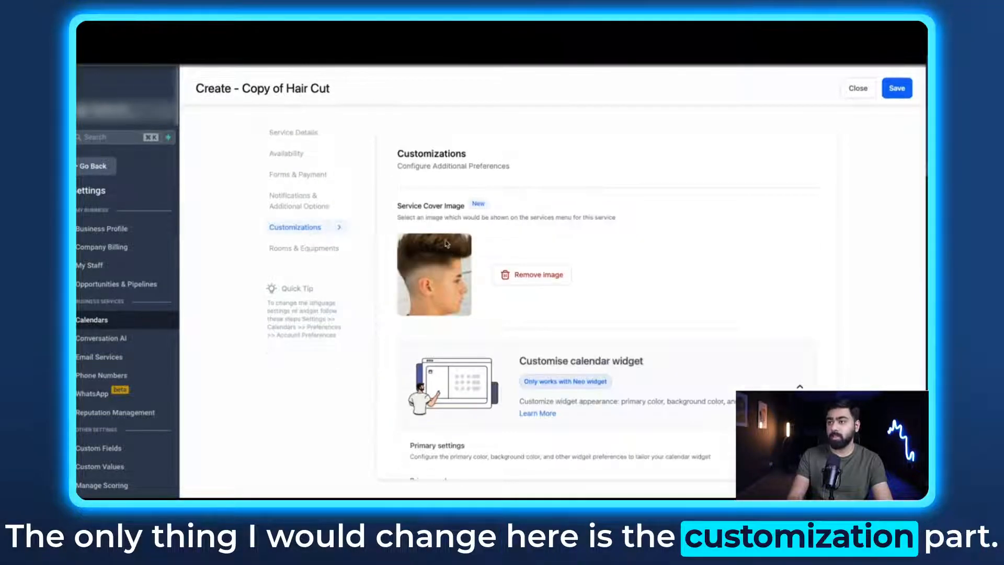
click(523, 276)
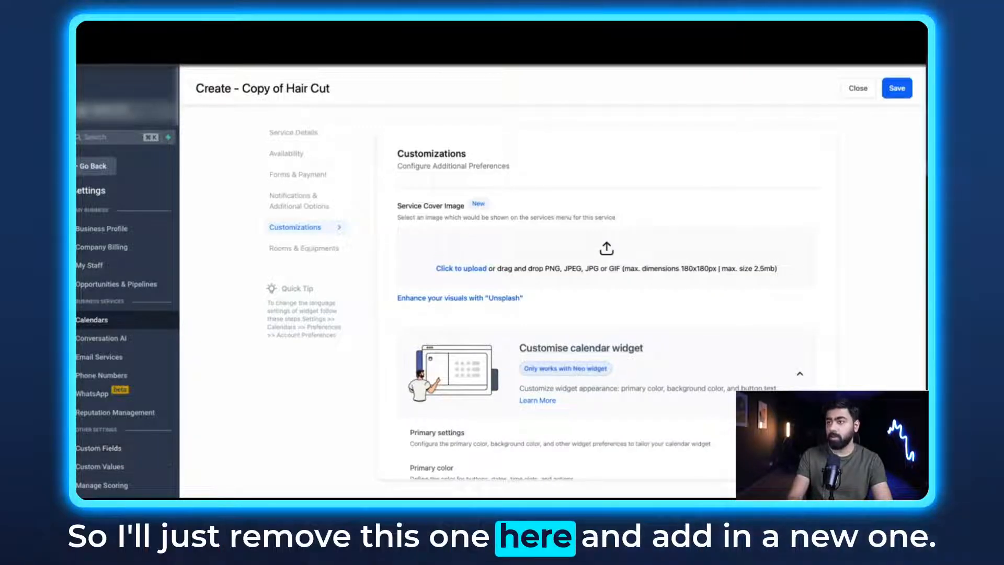
drag(445, 205, 425, 249)
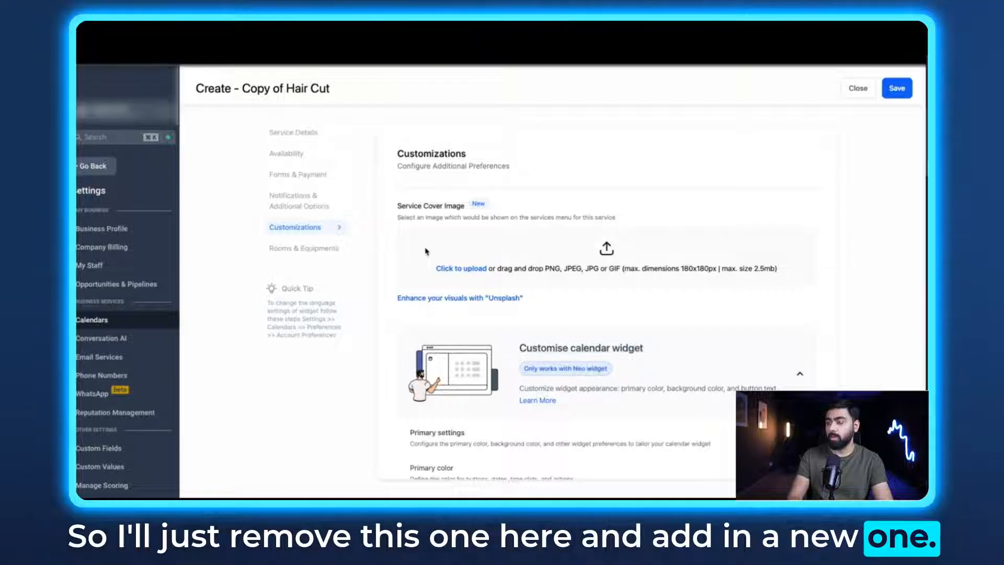
Assign the Razors equipment to the Shave calendar and save the calendar.
click(297, 252)
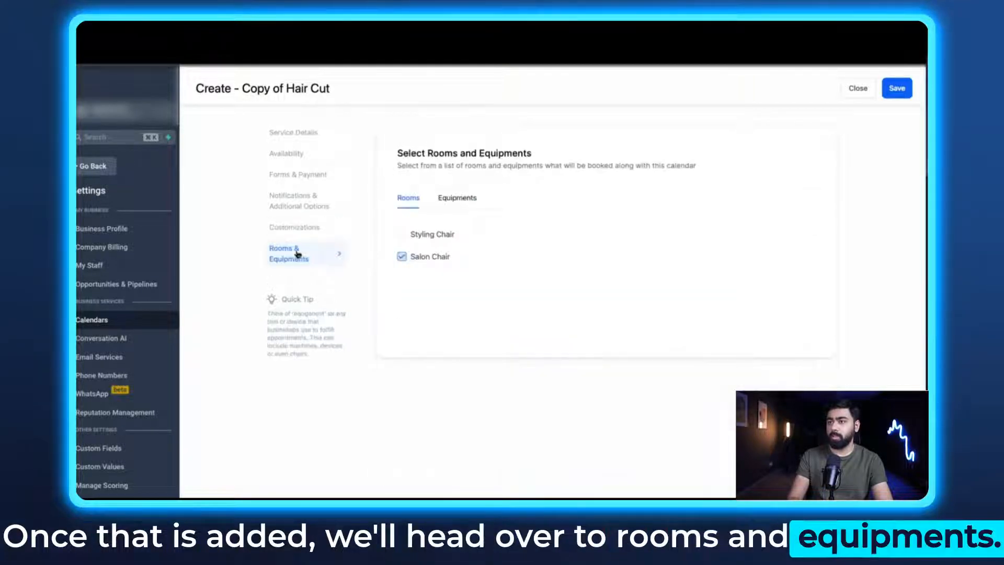
click(452, 205)
click(402, 257)
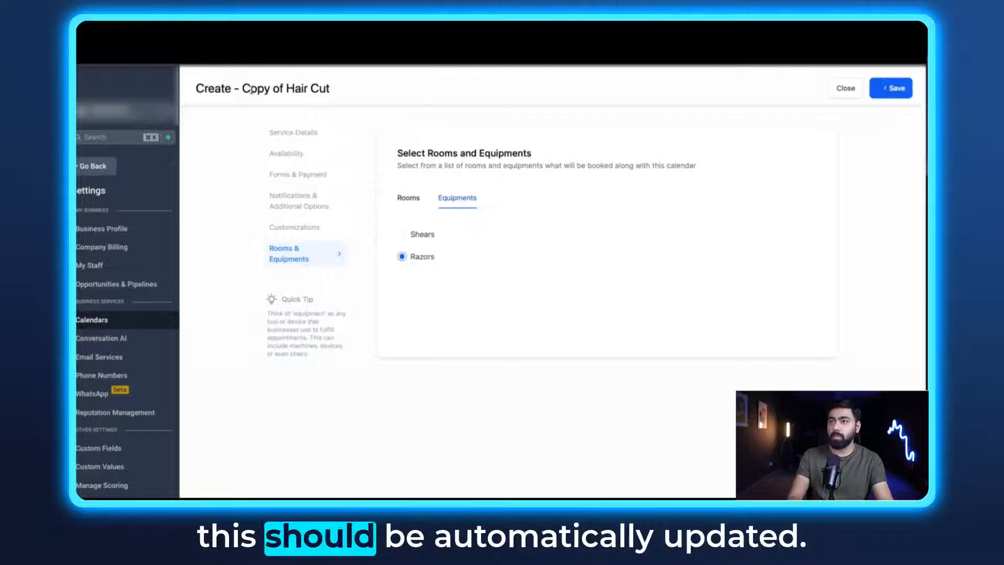
drag(247, 89, 345, 92)
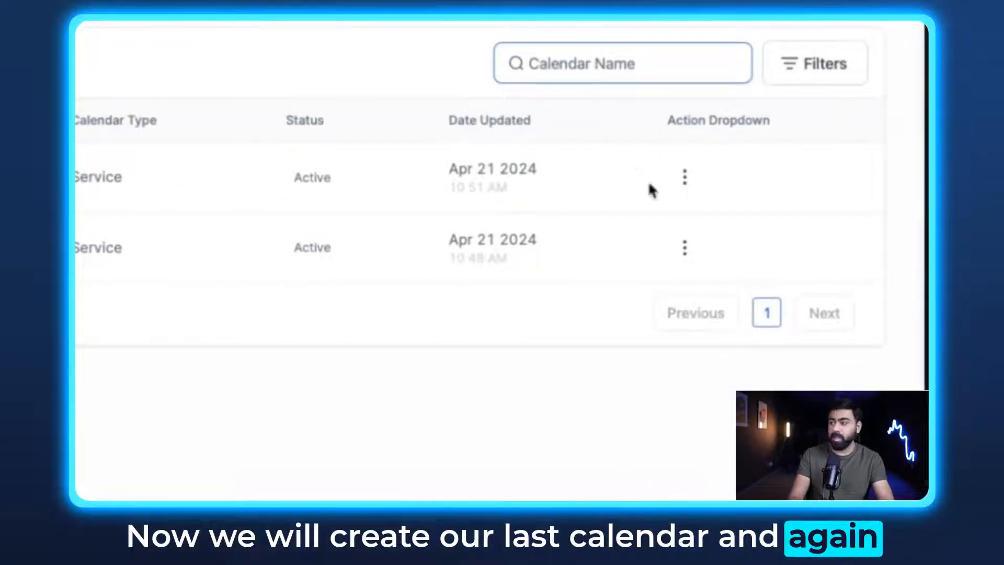
Duplicate the Shave calendar, naming the copy Hair Styling with the description "Curls, Dyes and more".
click(684, 181)
click(668, 267)
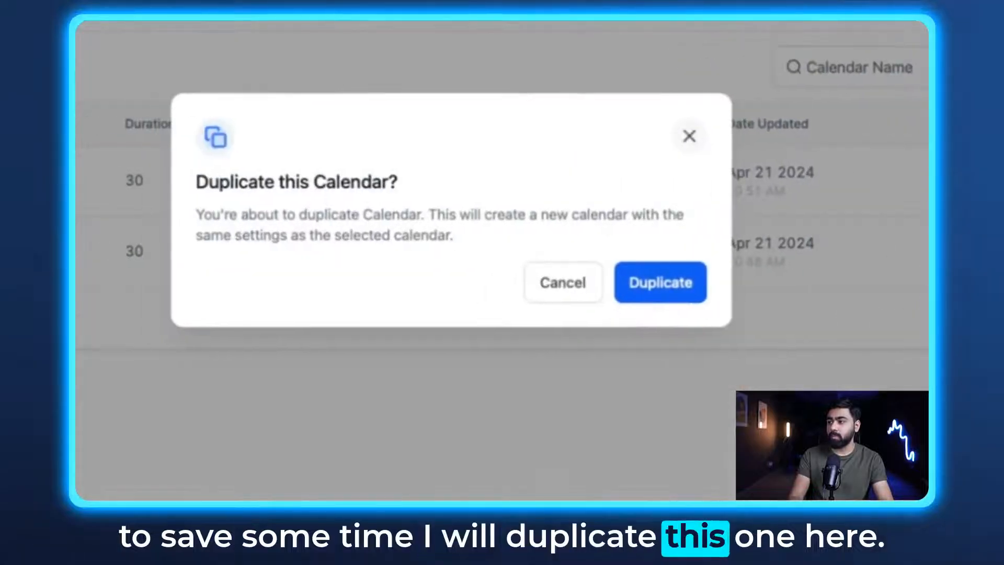
click(681, 285)
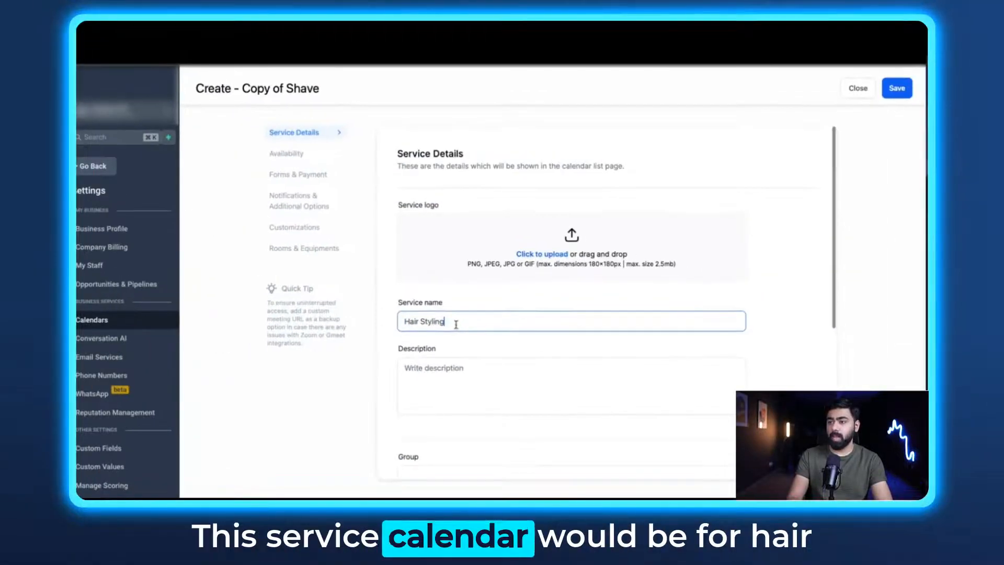
drag(298, 251, 130, 253)
click(416, 361)
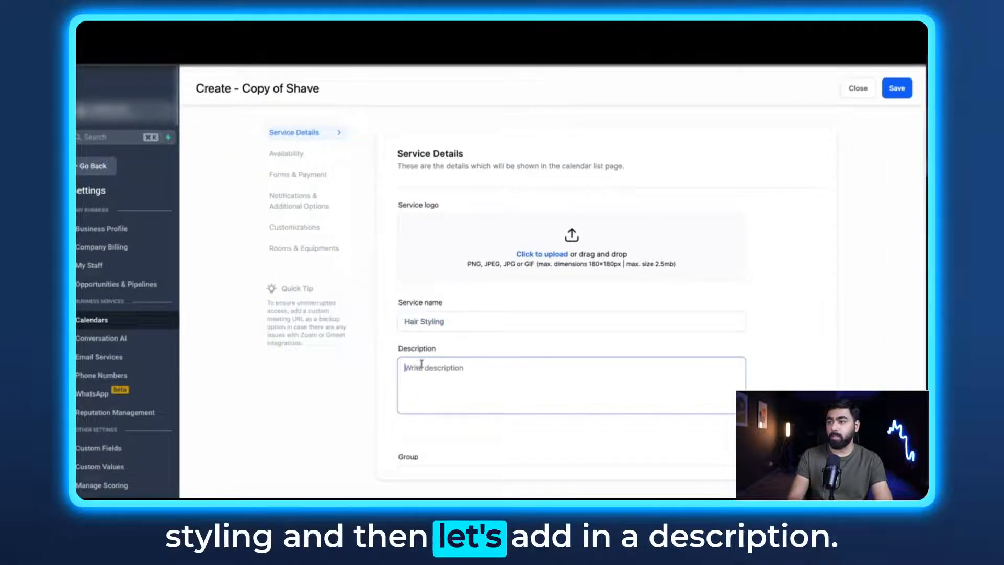
text(Curls, Dyes and more)
Take one team member off the Hair Styling calendar and replace its service cover image with a curled-hair photo.
scroll(513, 319, down, 3)
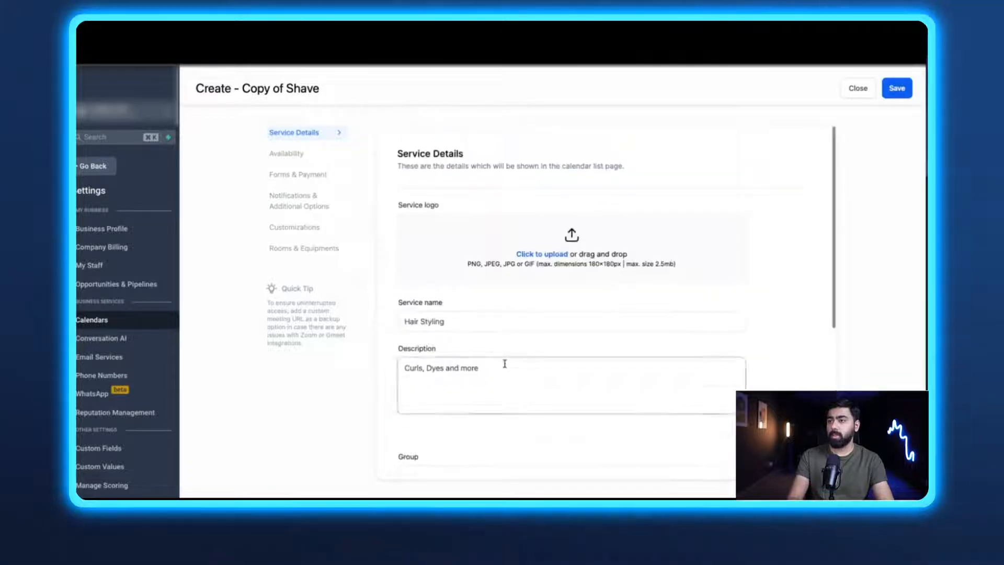
scroll(504, 363, down, 5)
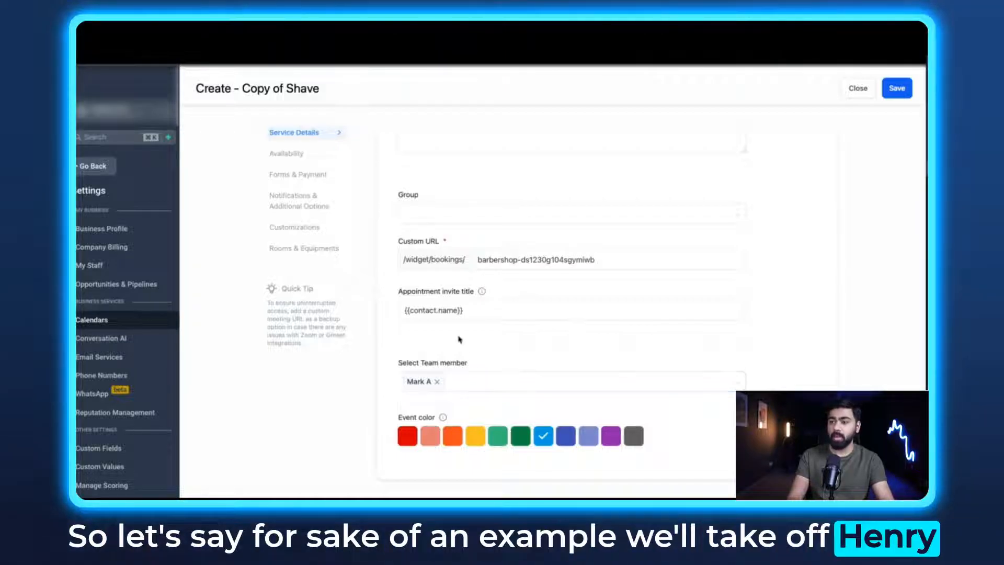
scroll(462, 348, up, 5)
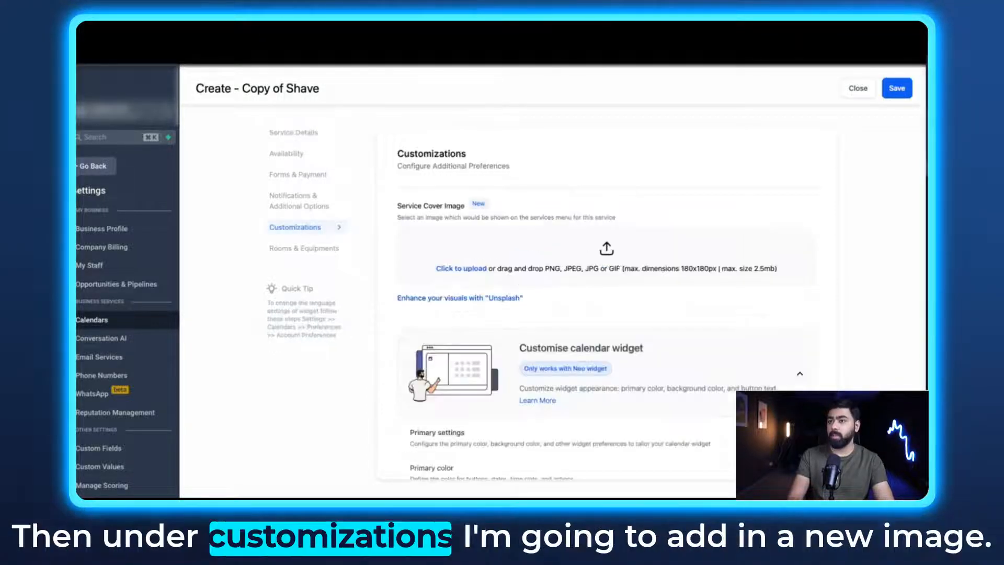
drag(486, 191, 481, 264)
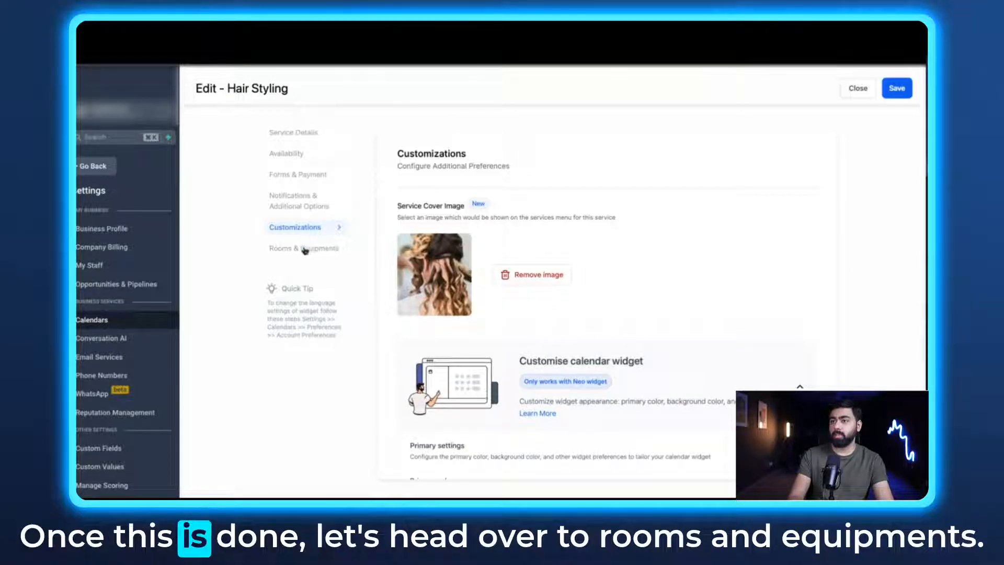
Switch the Hair Styling calendar's room from Salon Chair to Styling Chair and select Hair Dryer as its equipment.
click(293, 253)
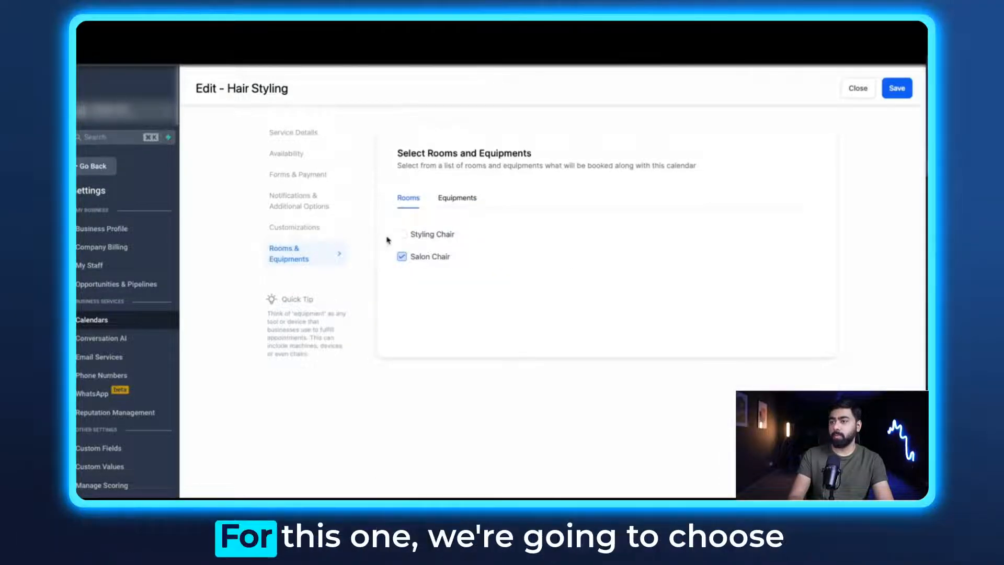
click(402, 236)
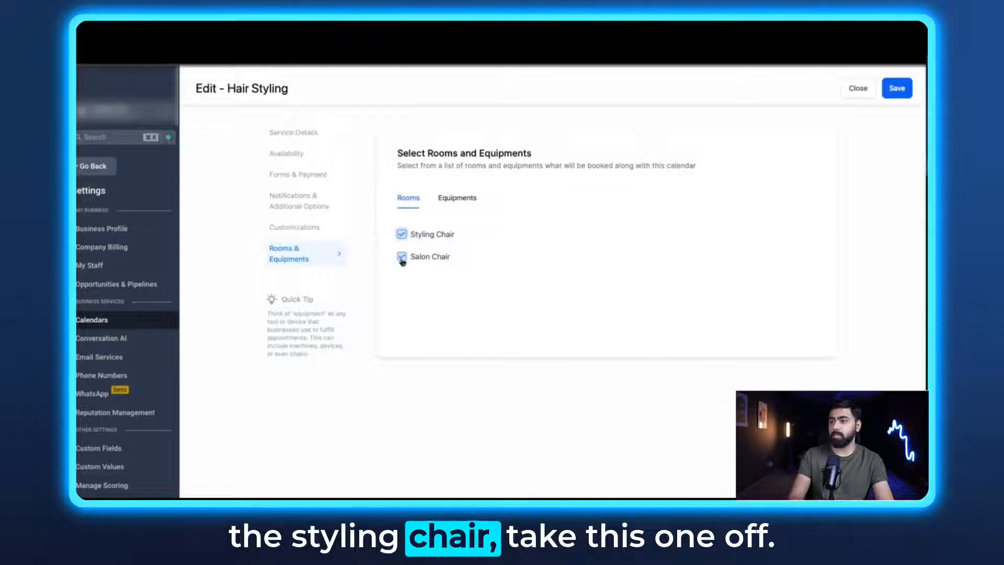
click(476, 197)
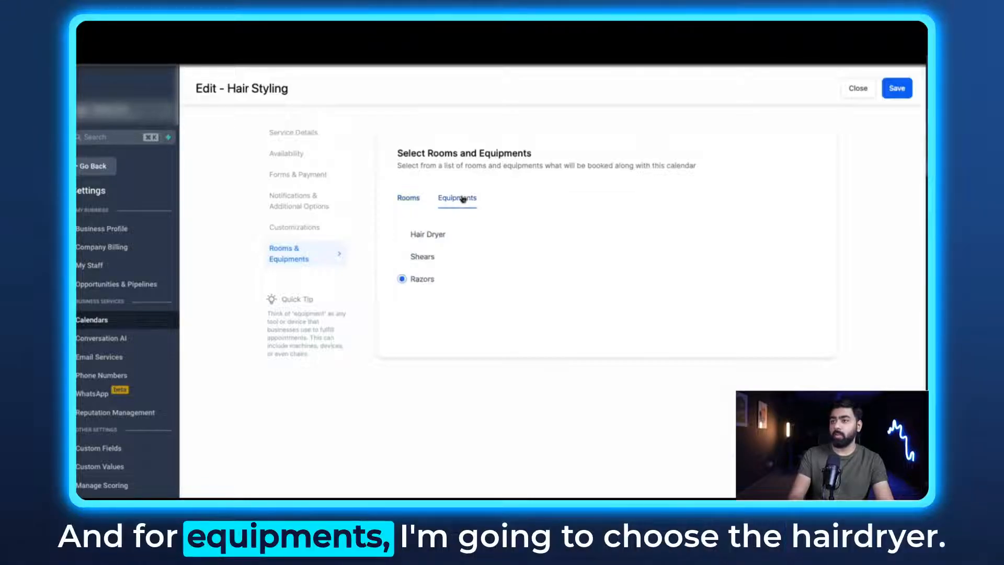
click(402, 234)
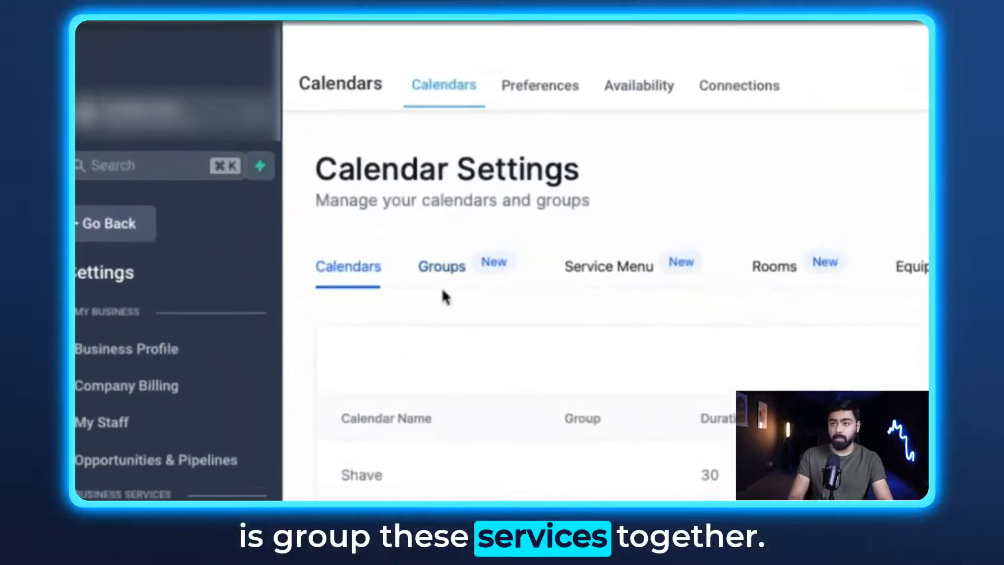
Create a calendar group named Hair Cuts & Shaves with the description "Redefine your personality." and the group URL handc12.
click(416, 259)
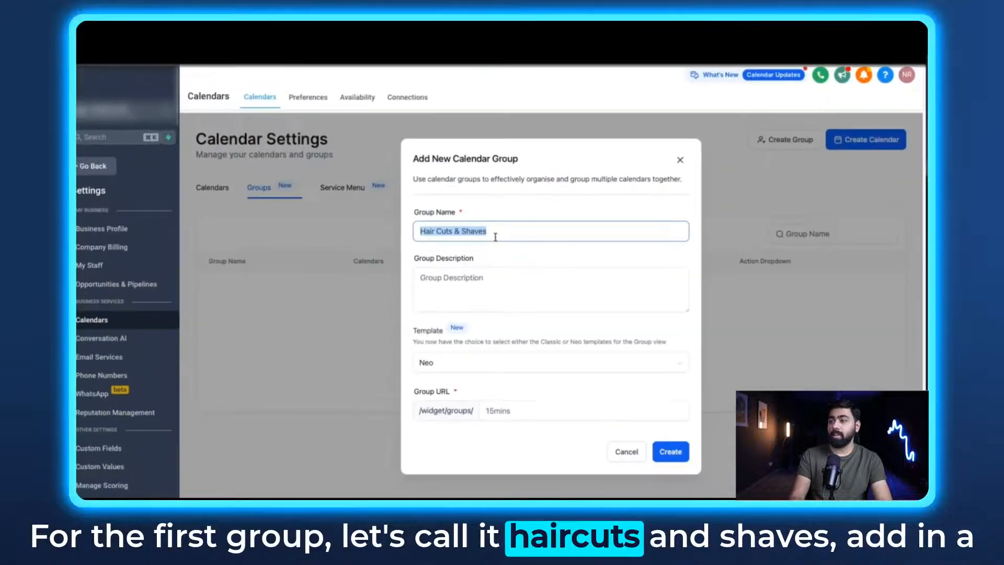
click(453, 276)
text(Redefine your personality.)
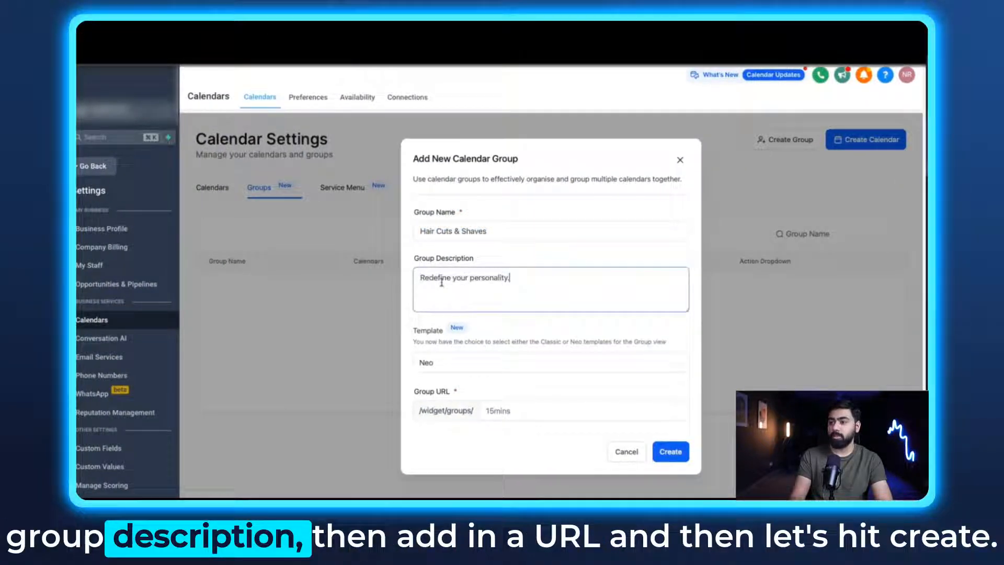
click(504, 413)
text(handc12)
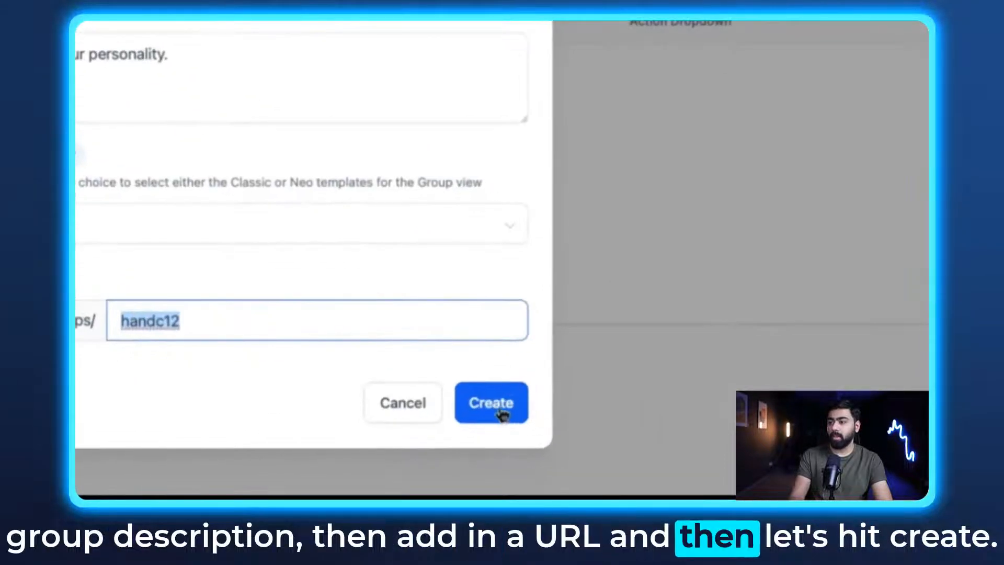
click(670, 451)
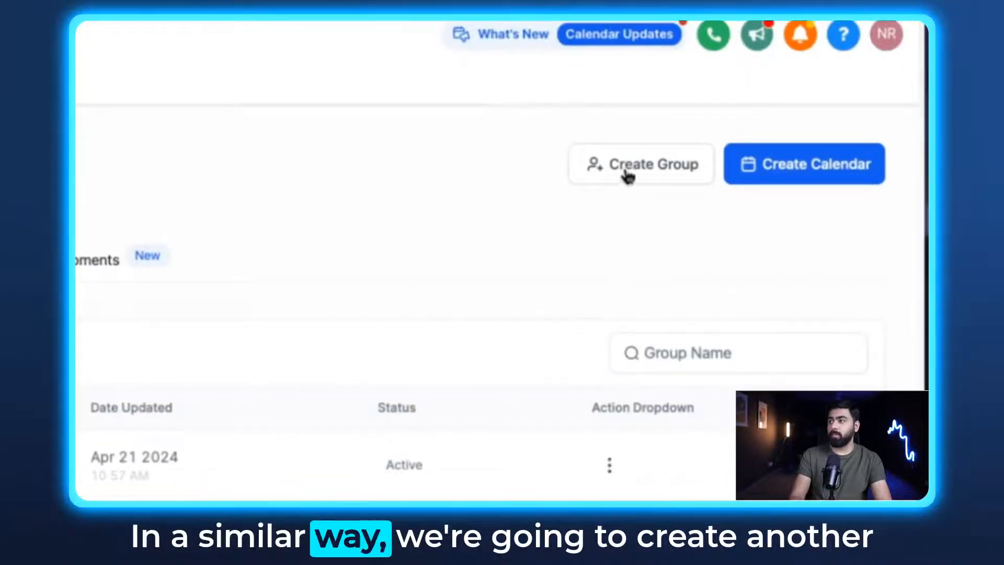
Create a second calendar group named Styling with the description "Get your dream curls, bangs" and the group URL styling1234.
click(625, 170)
click(464, 231)
text(St)
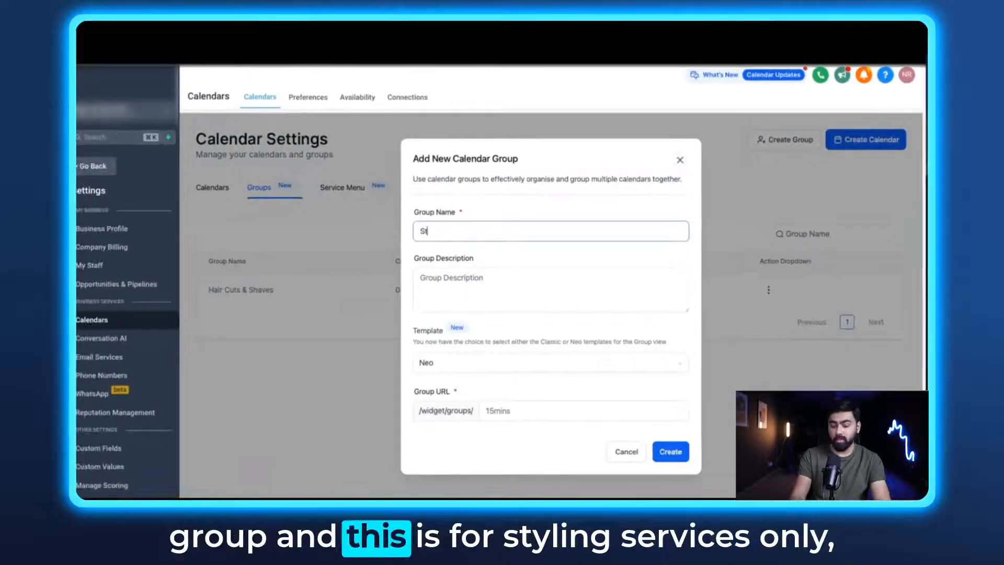
text(yling)
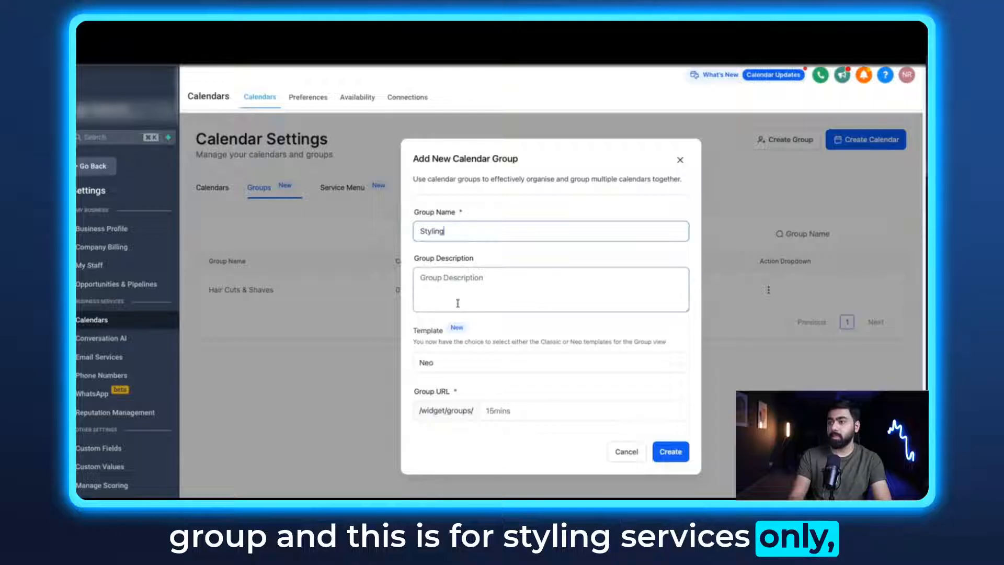
text(Get your dream curls, bangs)
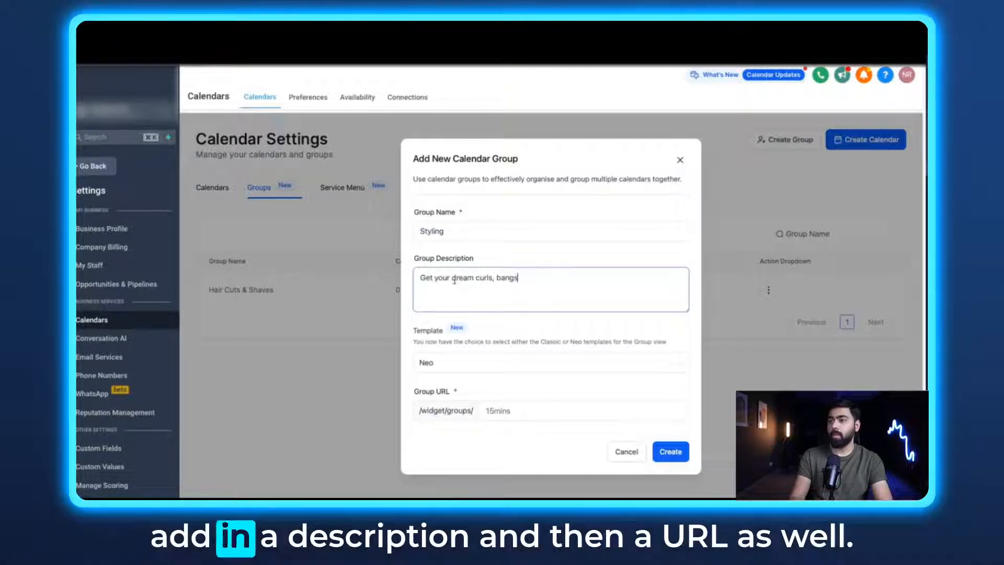
click(495, 413)
text(styling1234)
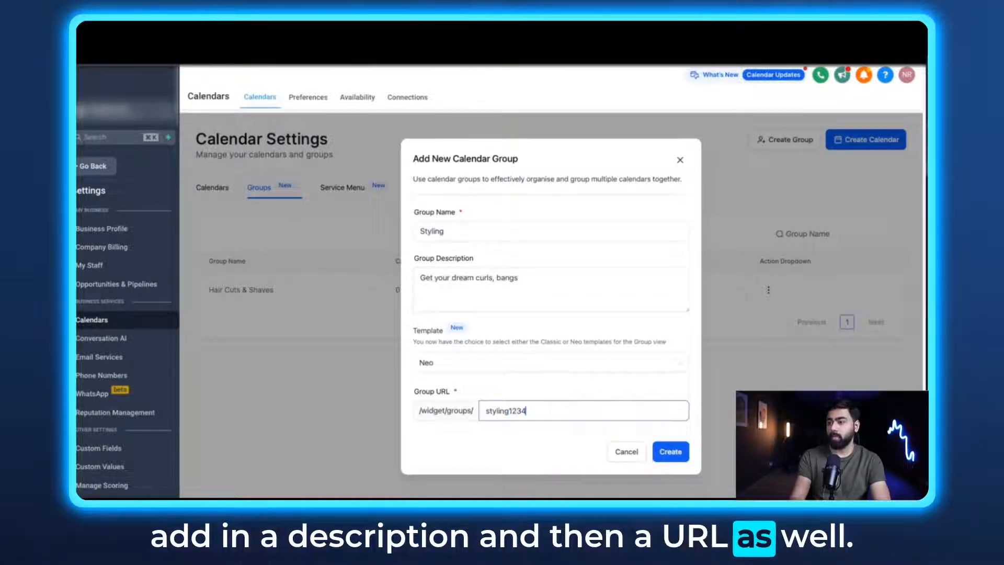
click(662, 448)
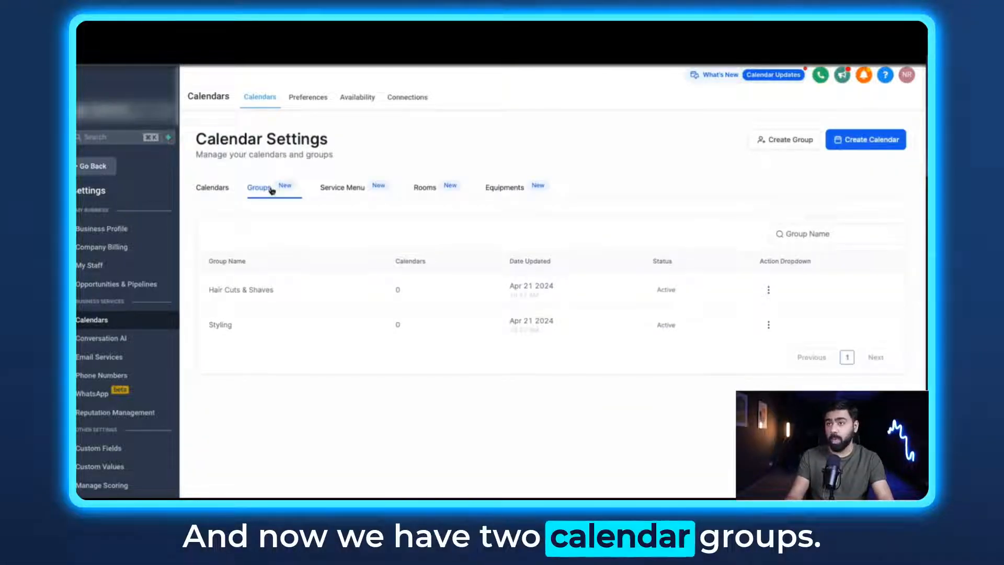
Move the Hair Cut calendar to the Hair Cuts & Shaves group, accepting the legacy link notice.
click(229, 193)
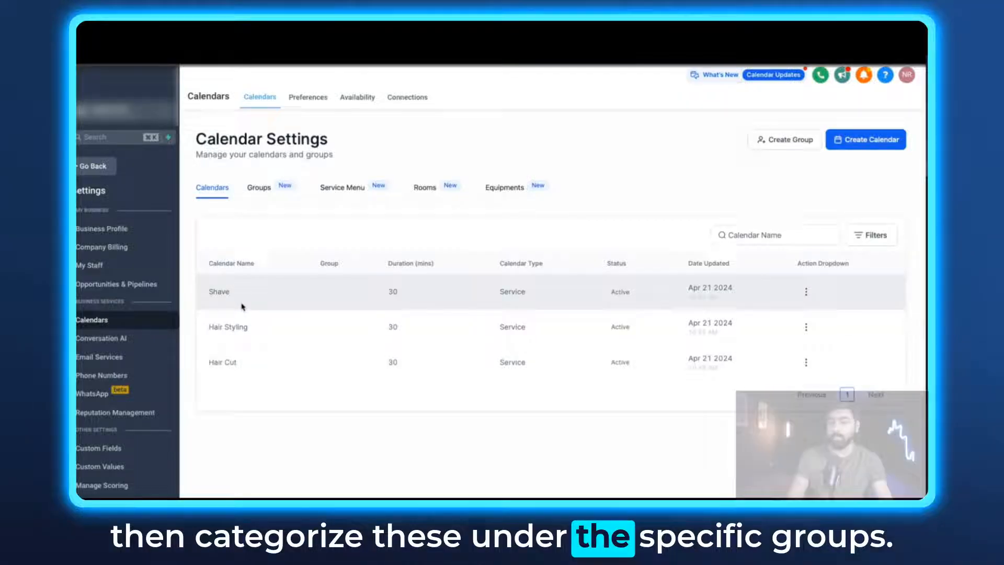
click(806, 362)
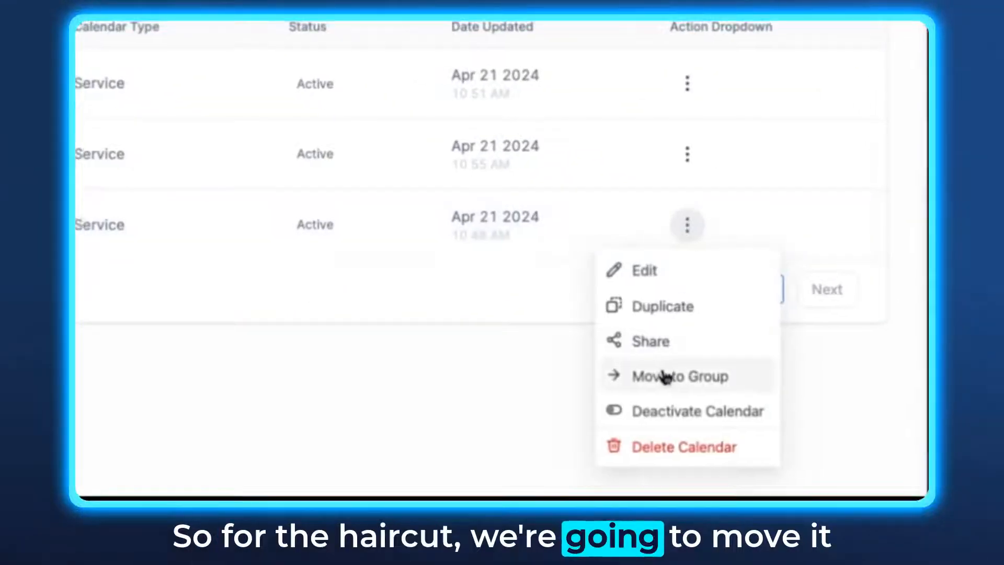
click(669, 374)
click(413, 218)
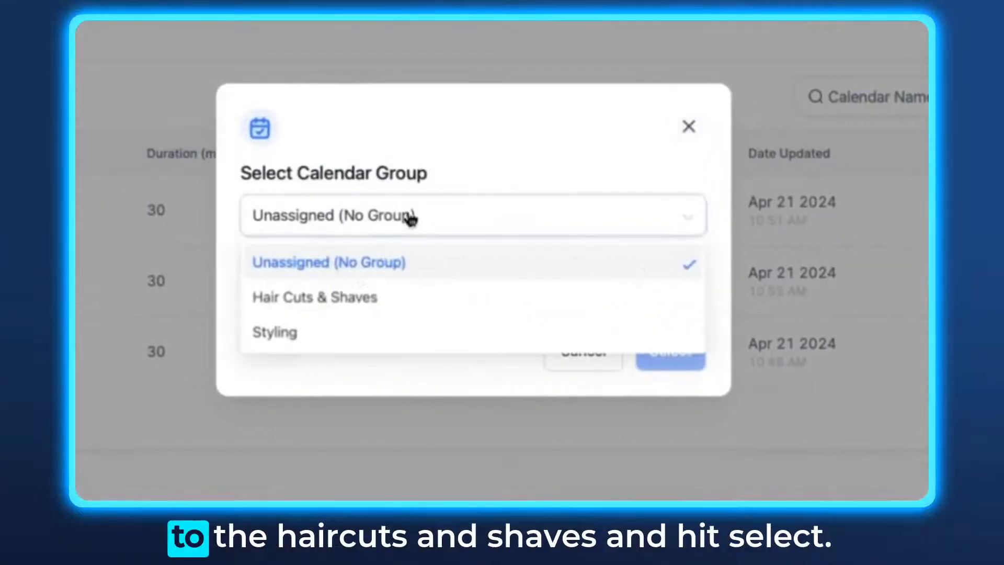
click(309, 308)
click(385, 269)
click(672, 366)
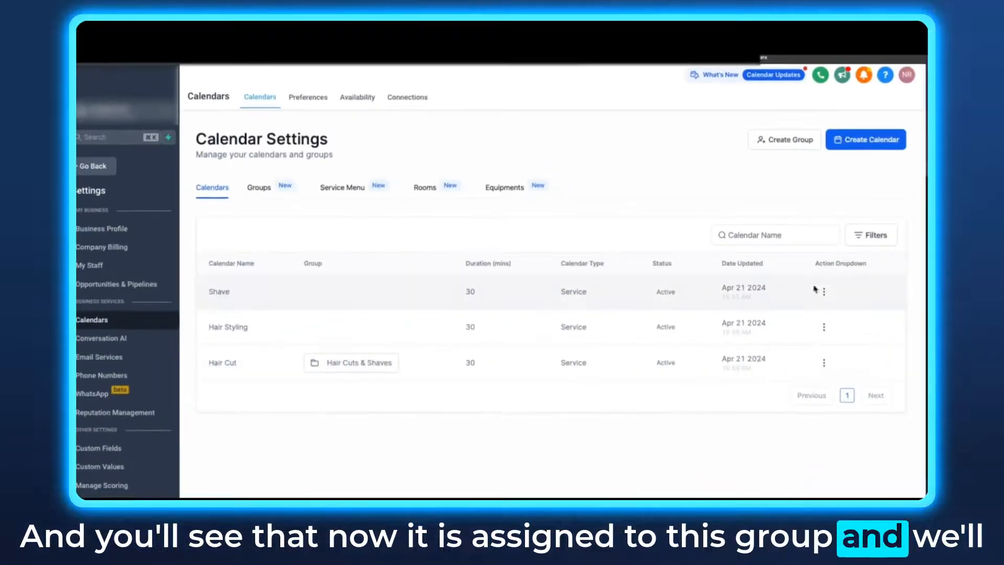
Move the Shave calendar to the Hair Cuts & Shaves group, accepting the legacy link notice.
click(823, 291)
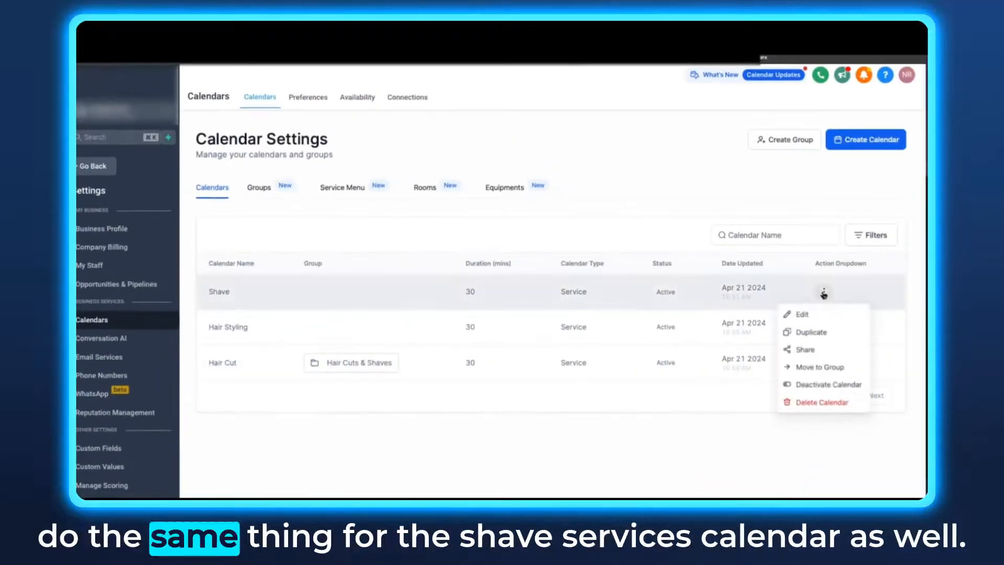
click(816, 367)
click(543, 295)
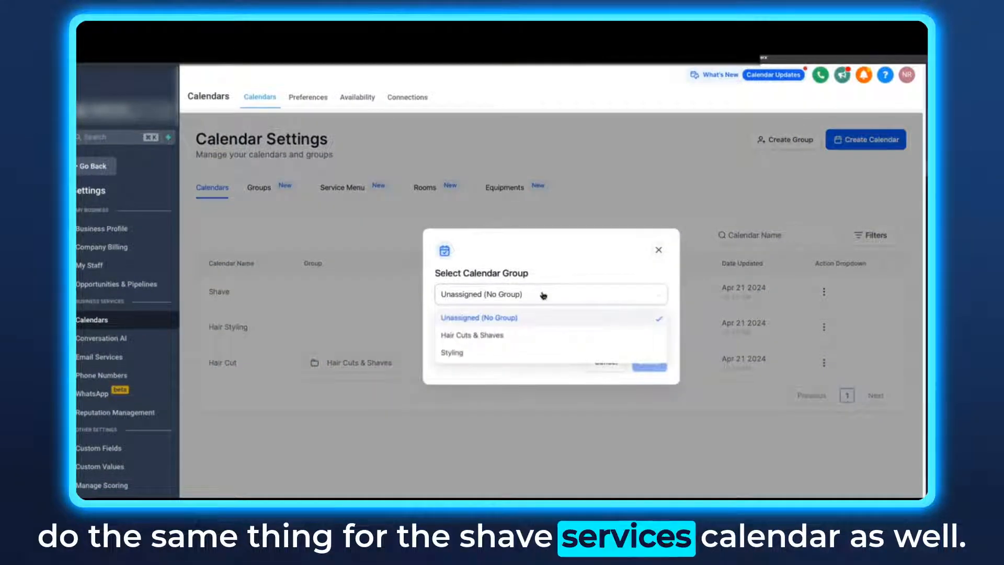
click(484, 337)
click(497, 320)
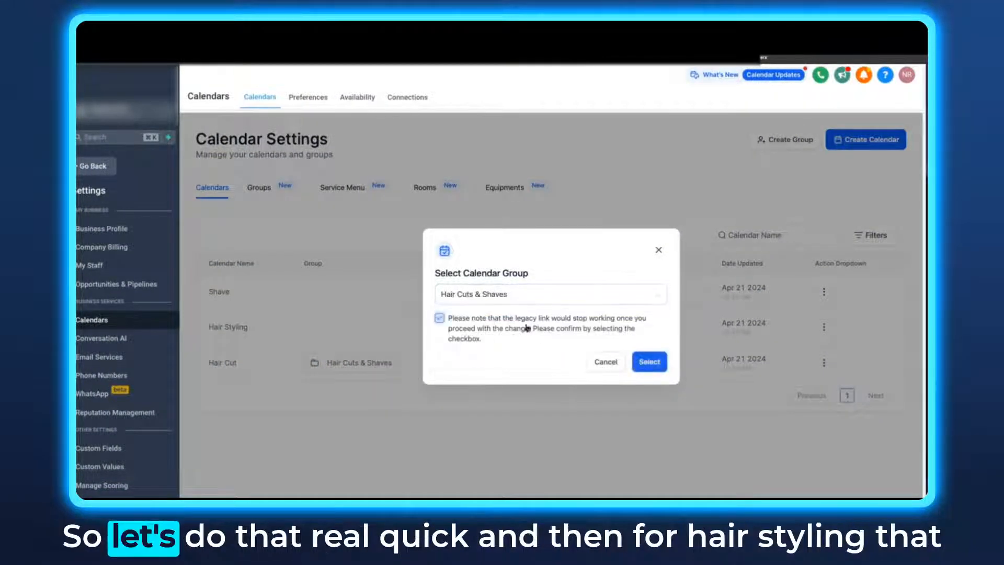
click(647, 362)
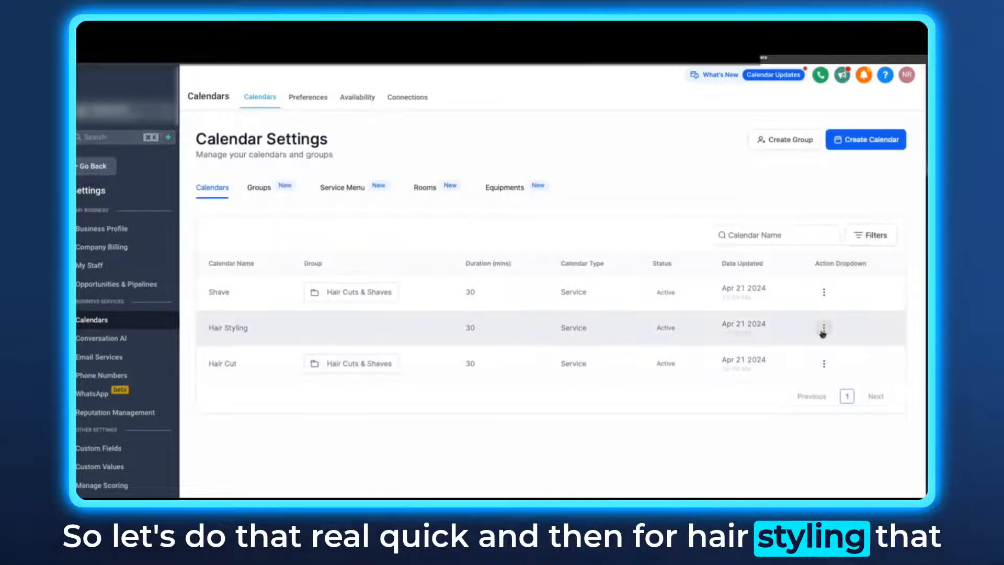
Move the Hair Styling calendar to the Styling group, accepting the legacy link notice.
click(823, 327)
click(808, 404)
click(570, 298)
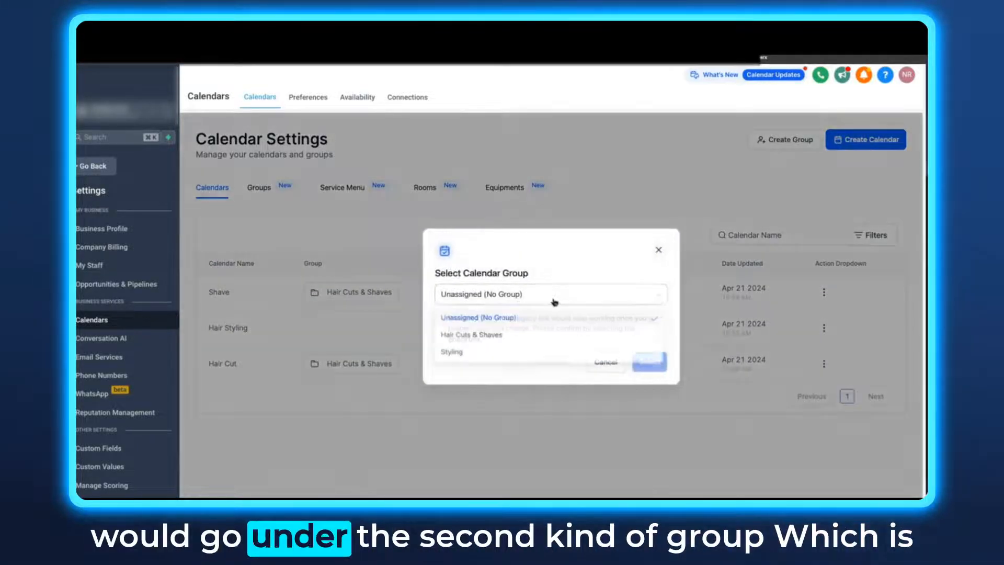
click(494, 353)
click(439, 318)
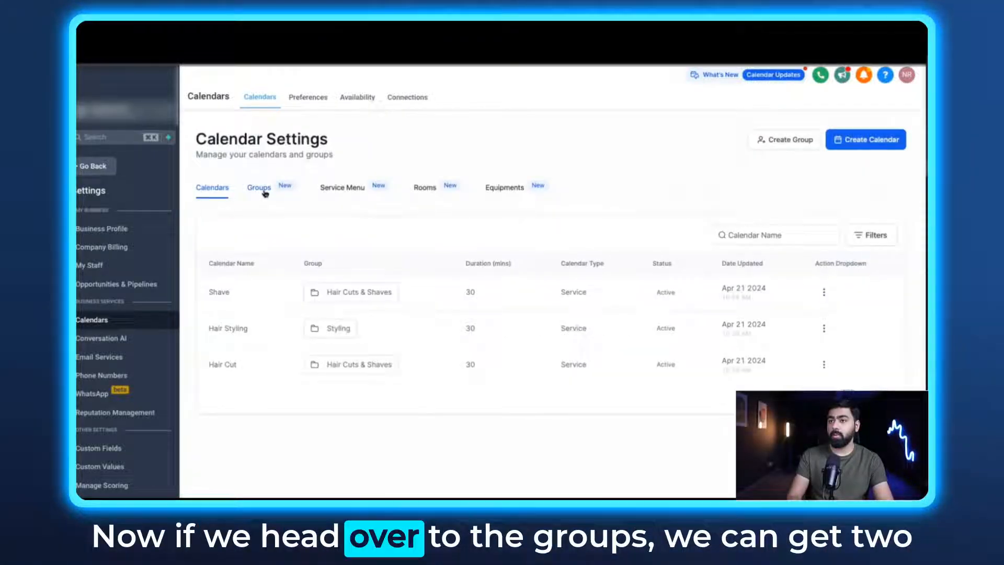
Copy the scheduling link of the Hair Cuts & Shaves group and preview its booking page.
click(264, 191)
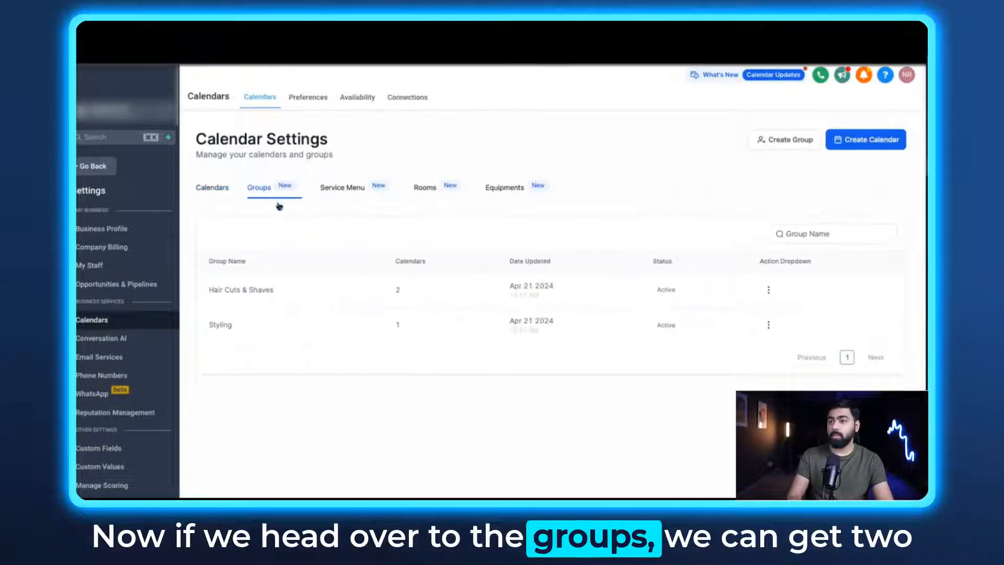
click(768, 290)
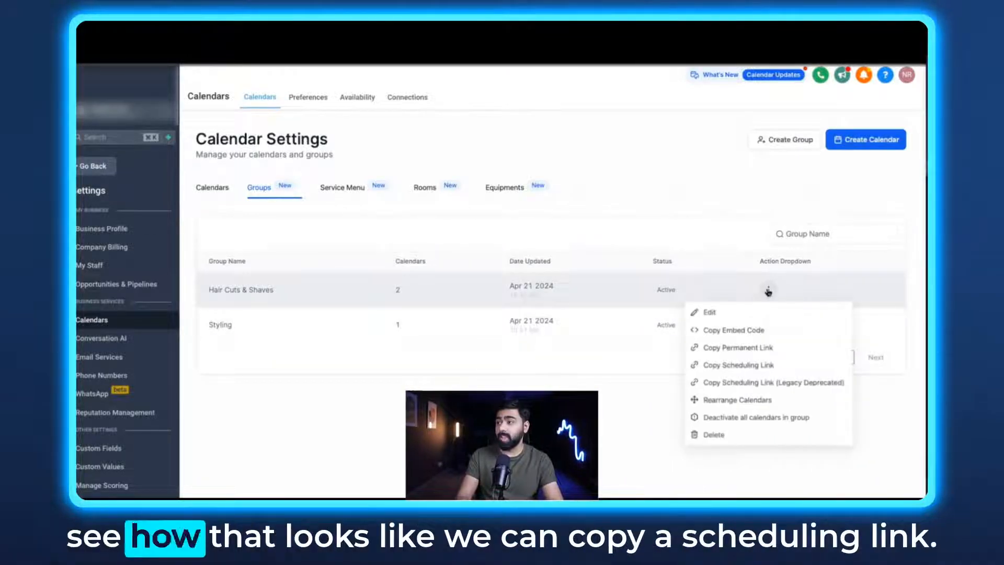
click(724, 366)
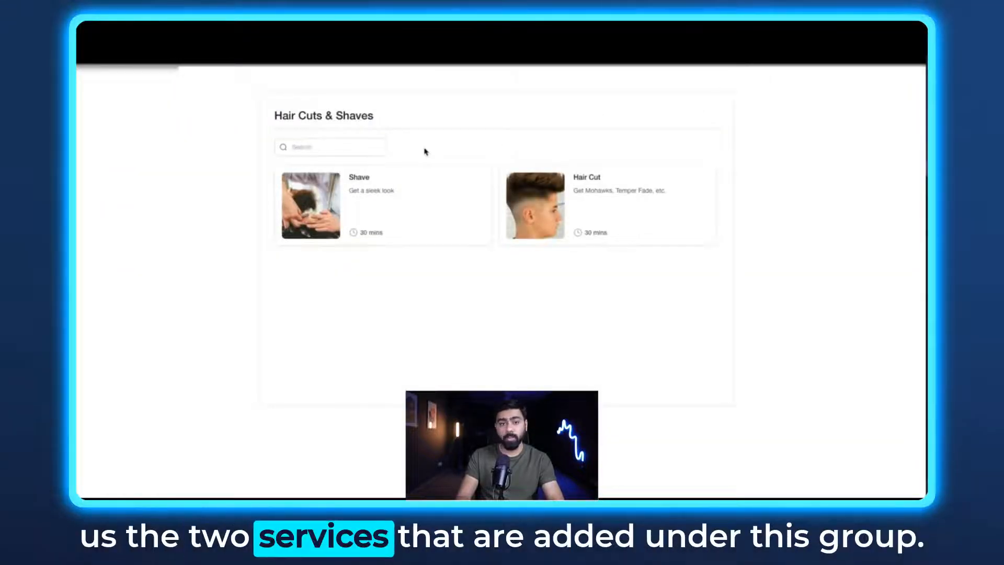
drag(273, 114, 394, 112)
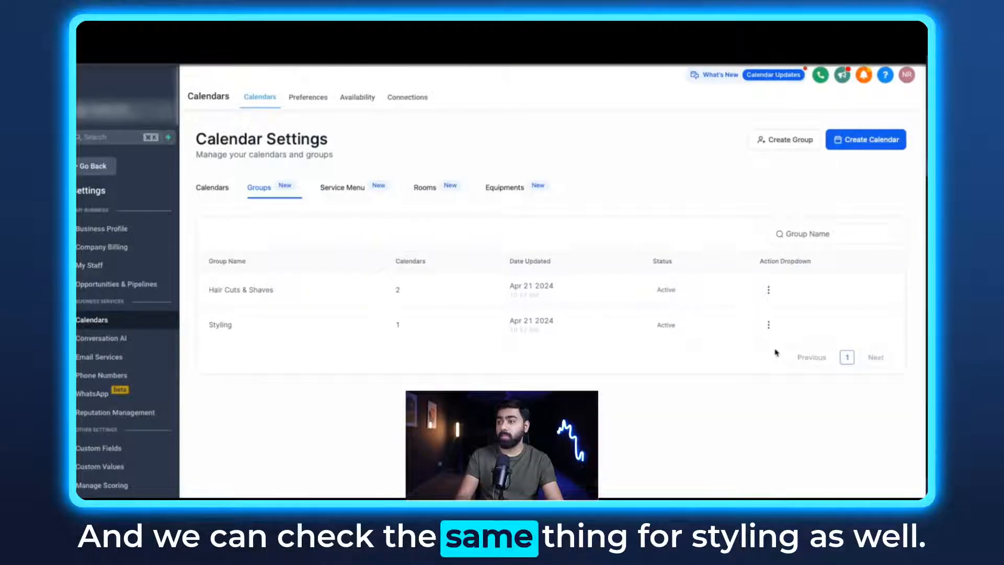
Copy the scheduling link of the Styling group and load it in place of the open booking page.
click(768, 324)
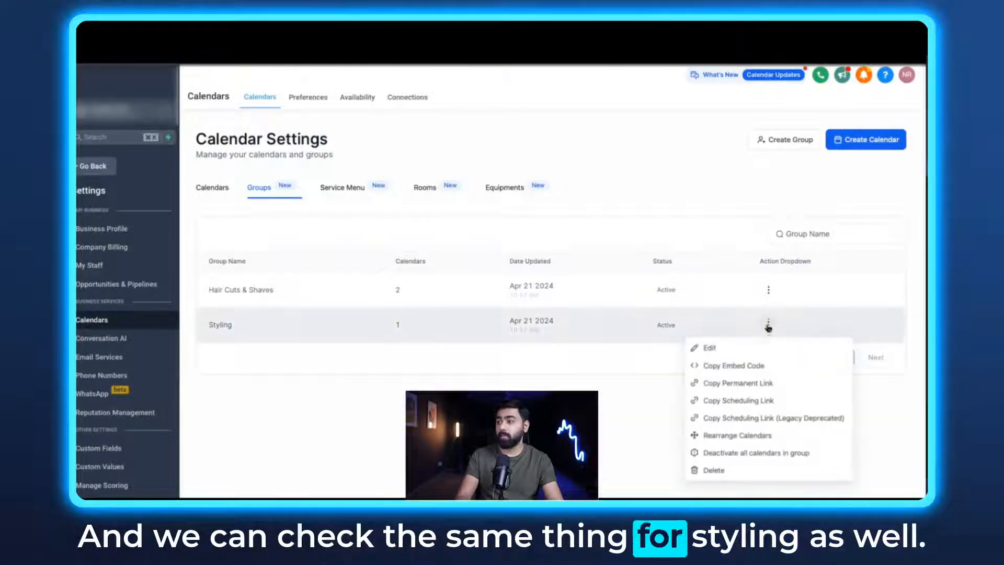
click(740, 399)
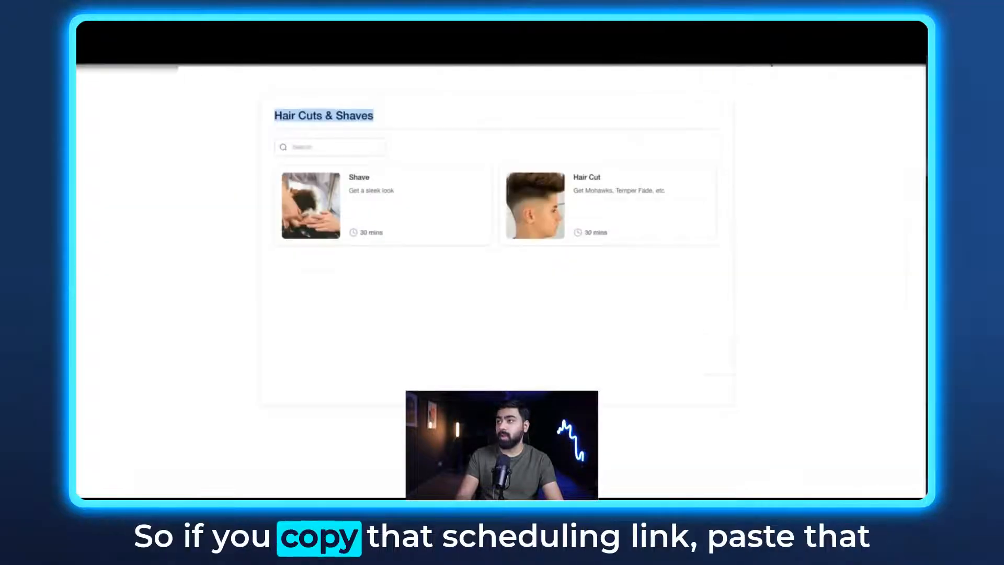
click(771, 58)
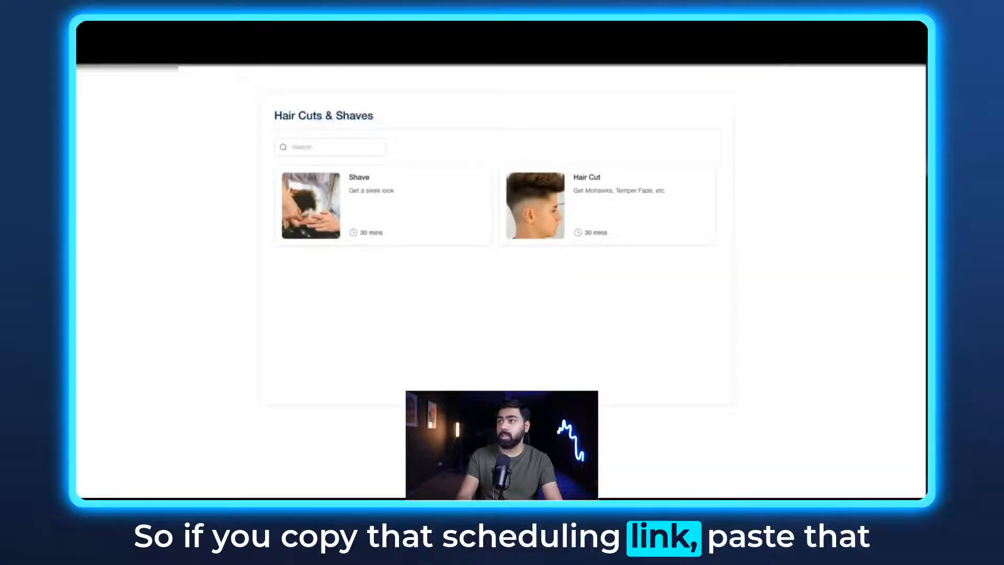
key(Return)
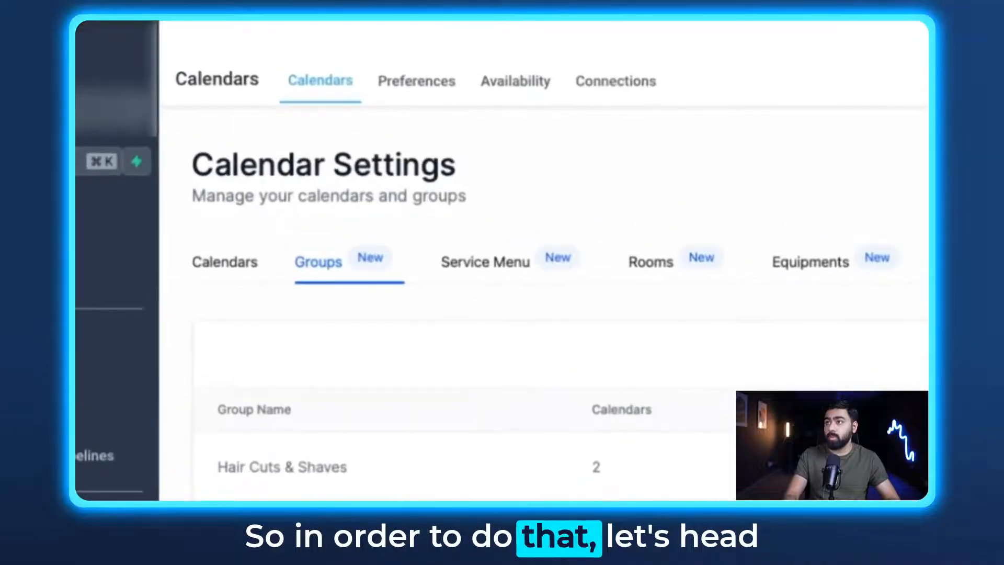
Start a service menu named Dave Barbers Special with the description "The best in town" and the service URL dave-12.
click(484, 265)
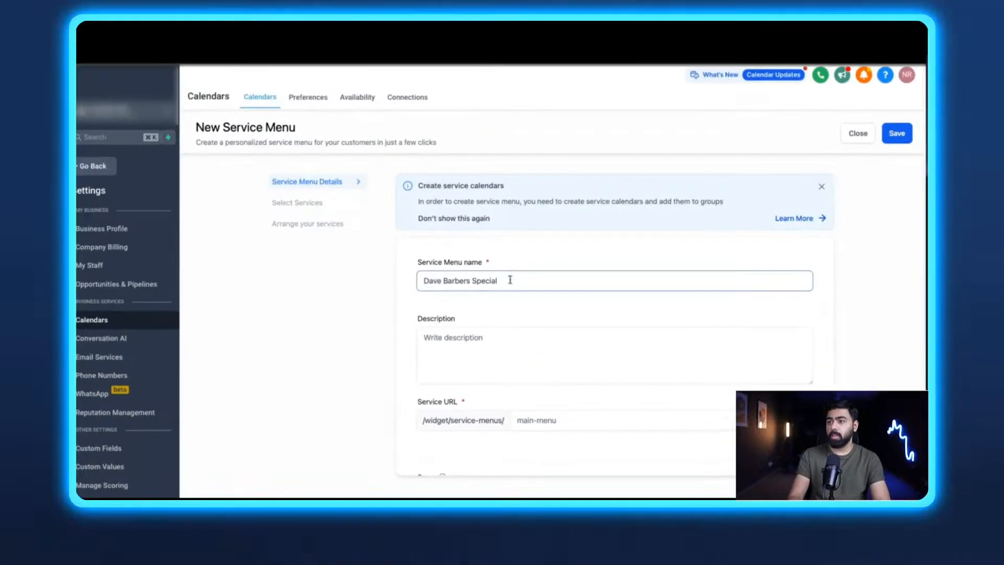
drag(510, 280, 423, 280)
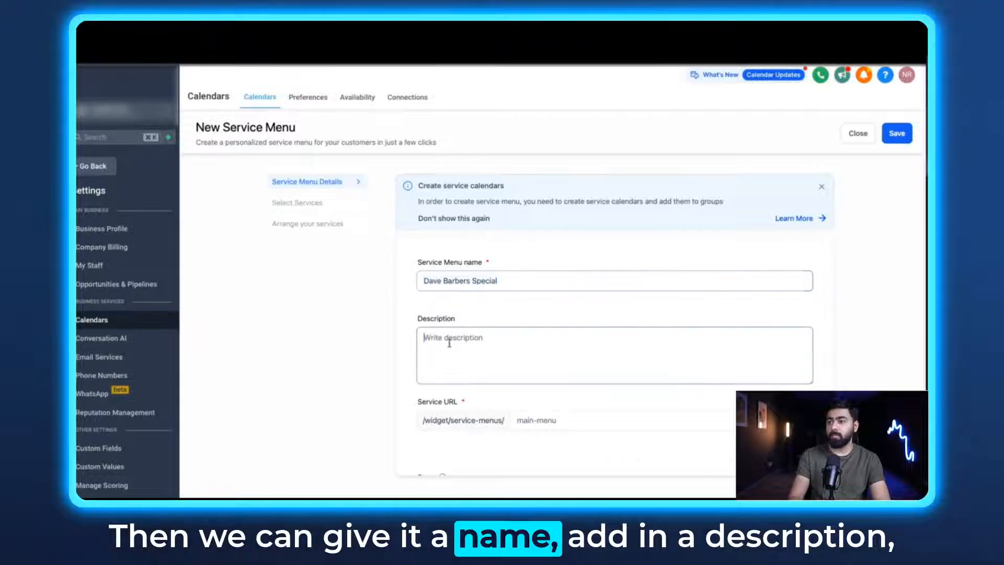
text(The best in town)
key(Tab)
text(dave-12)
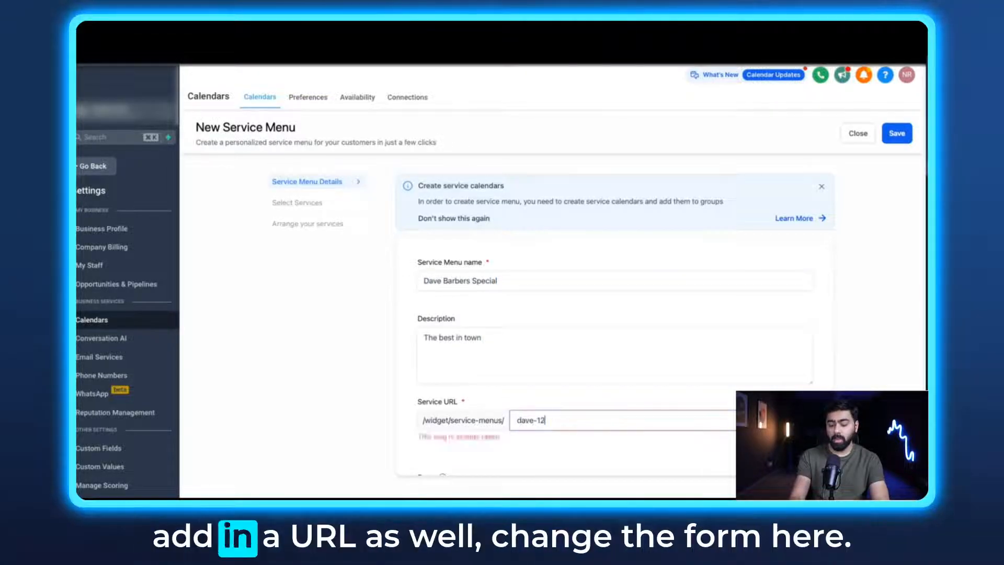
scroll(461, 347, down, 10)
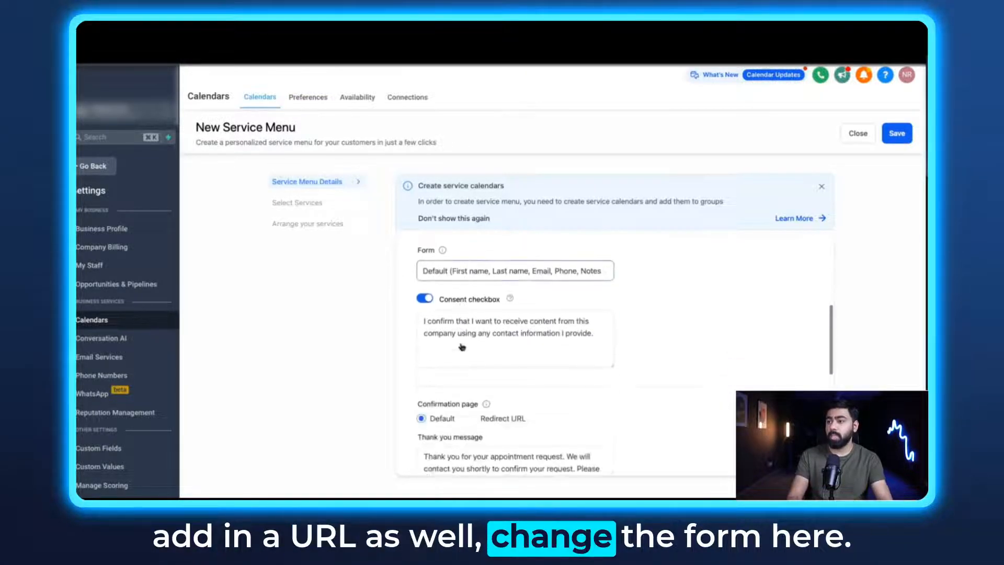
scroll(461, 347, down, 2)
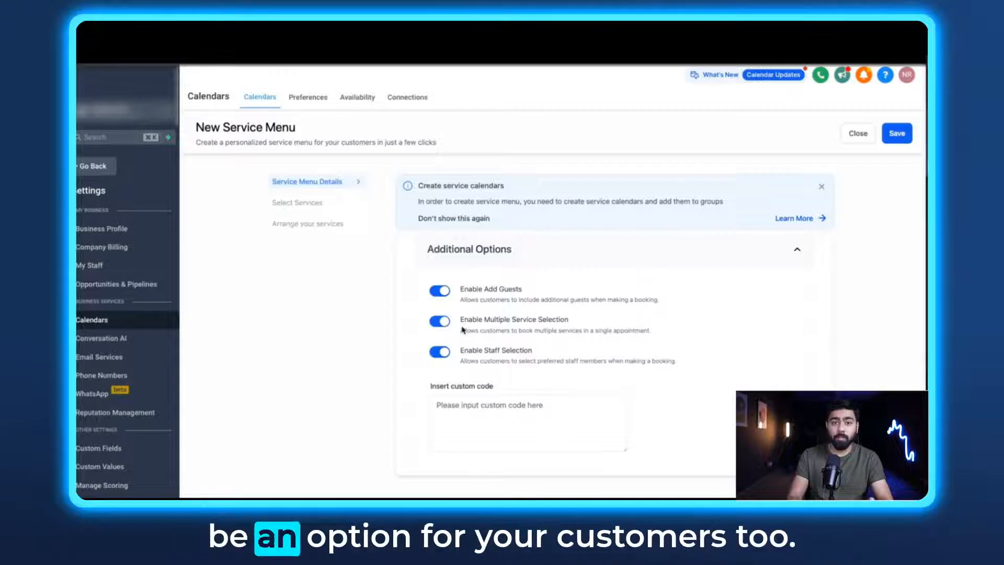
scroll(462, 330, down, 1)
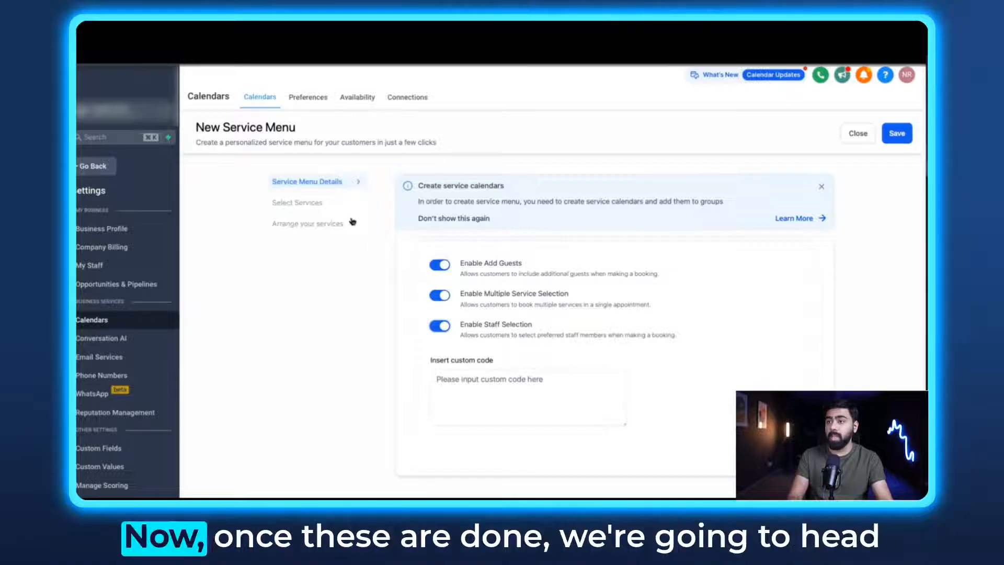
Add all services of the Hair Cuts & Shaves and Styling groups to the service menu, check their order and save the menu.
click(314, 205)
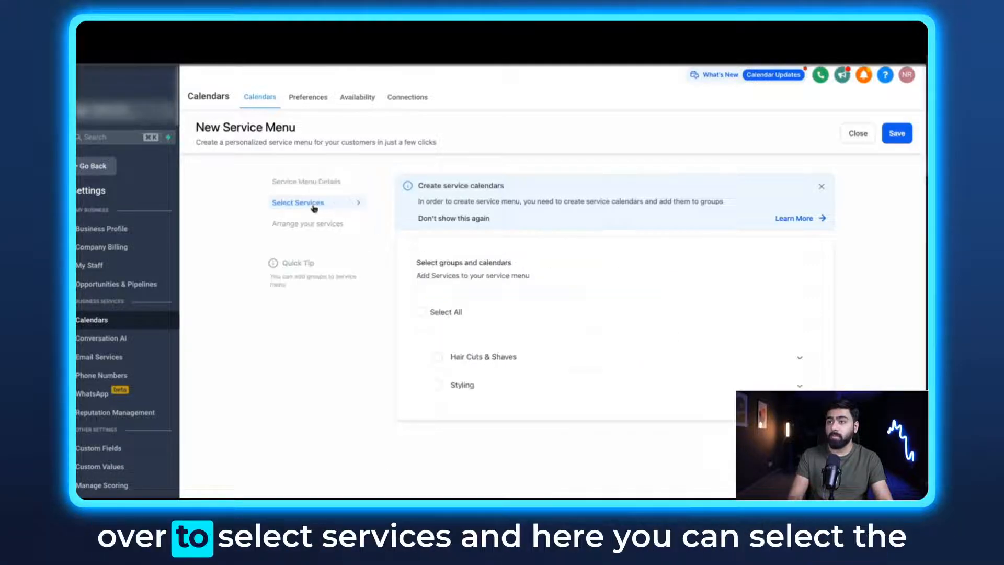
click(422, 312)
click(481, 356)
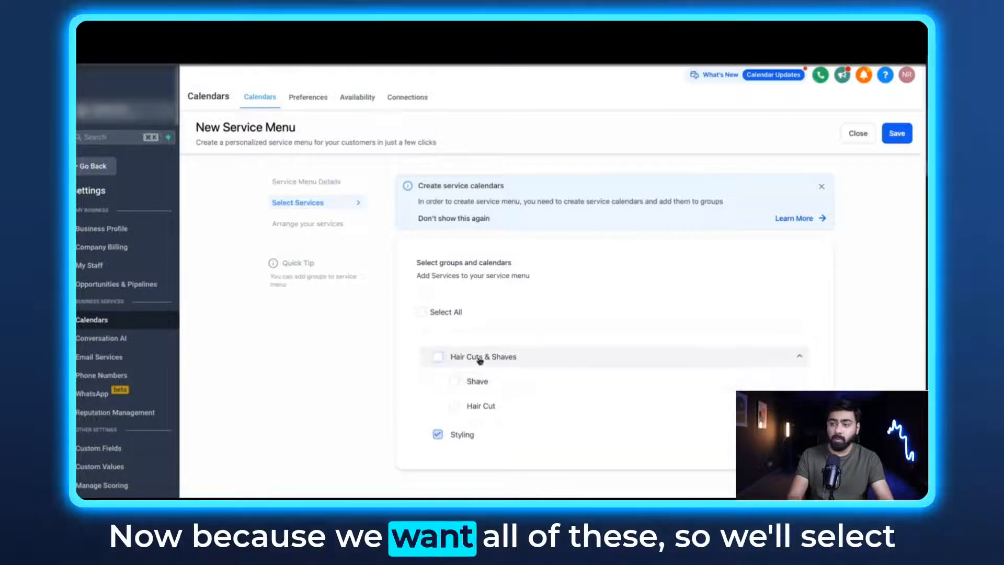
click(422, 312)
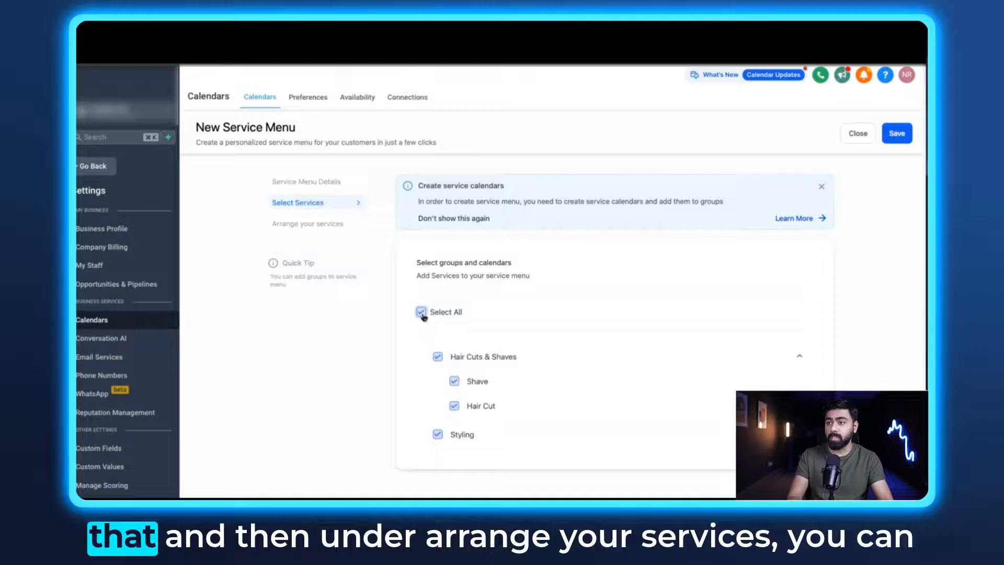
click(309, 225)
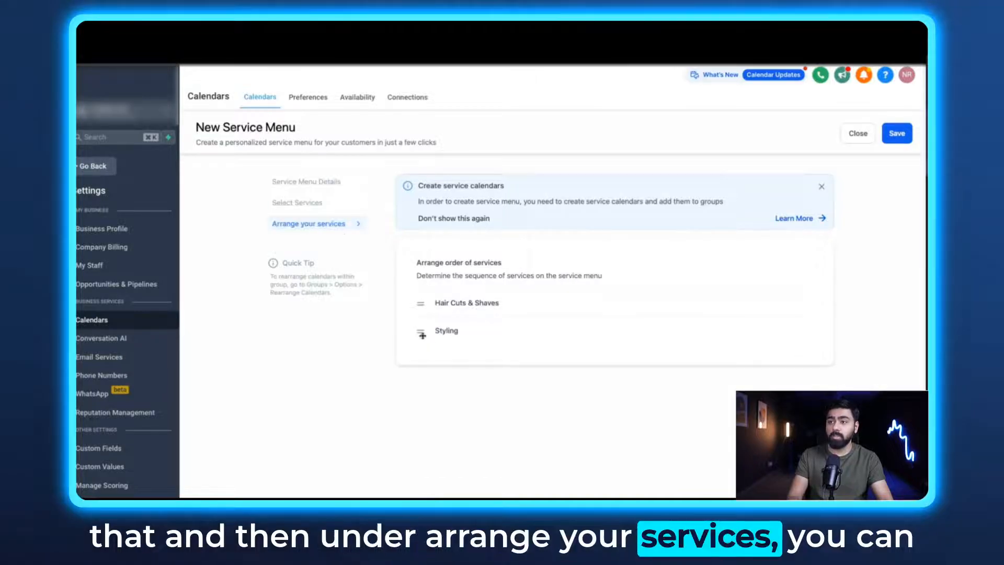
mouse_move(422, 335)
mouse_down()
mouse_move(422, 302)
mouse_move(423, 350)
mouse_up()
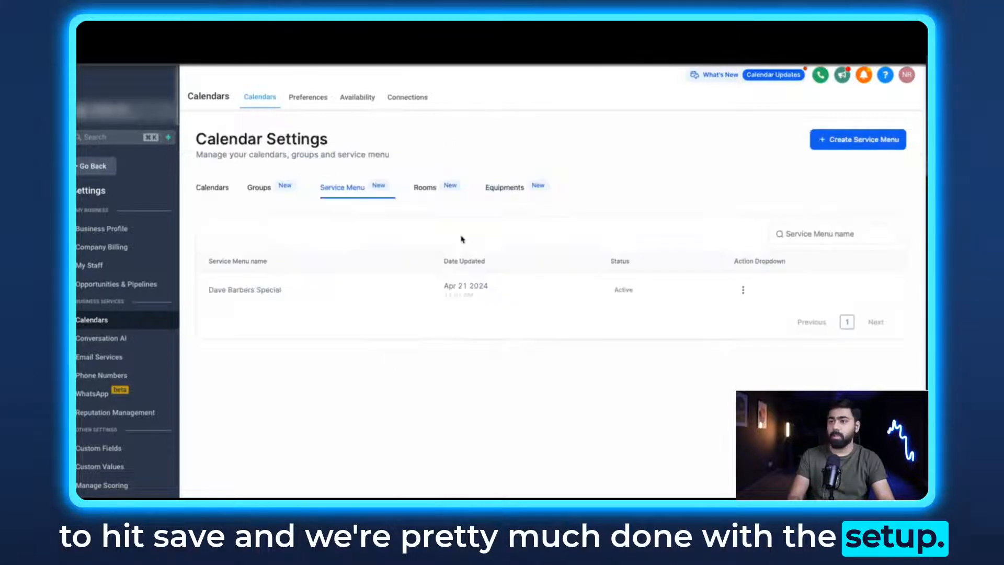
Copy the permanent link of the Dave Barbers Special service menu and examine its public booking page.
click(741, 291)
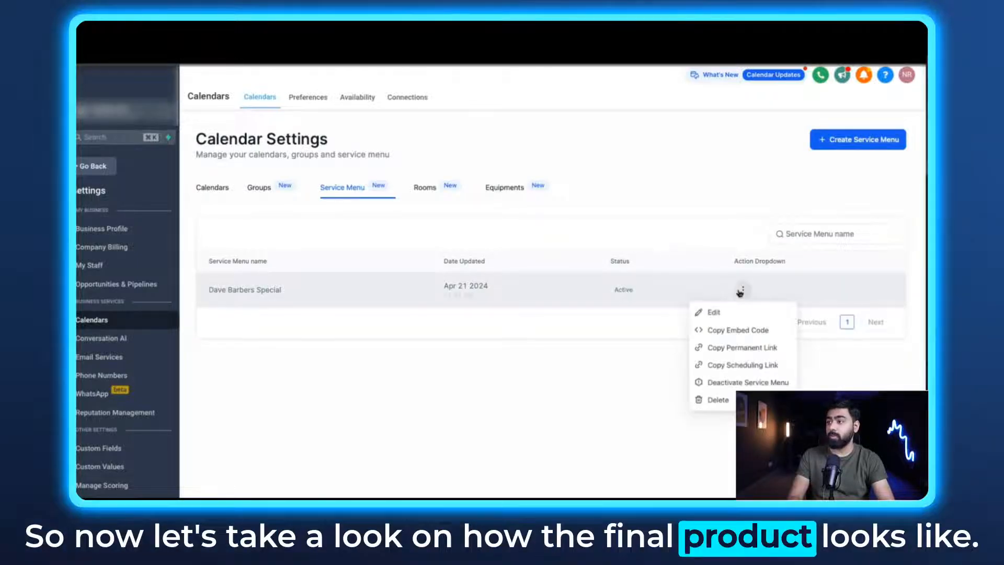
click(738, 353)
click(759, 67)
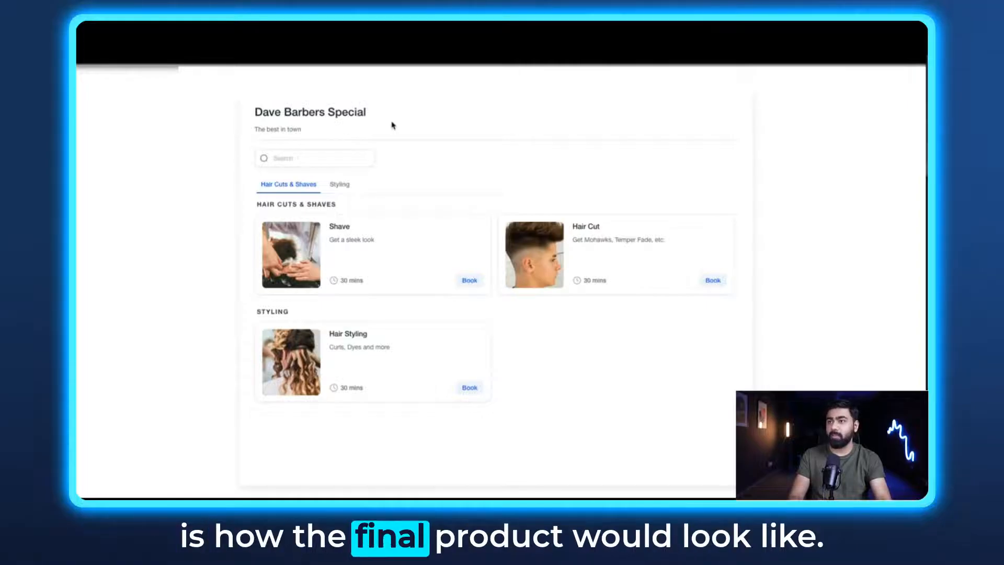
drag(252, 112, 369, 112)
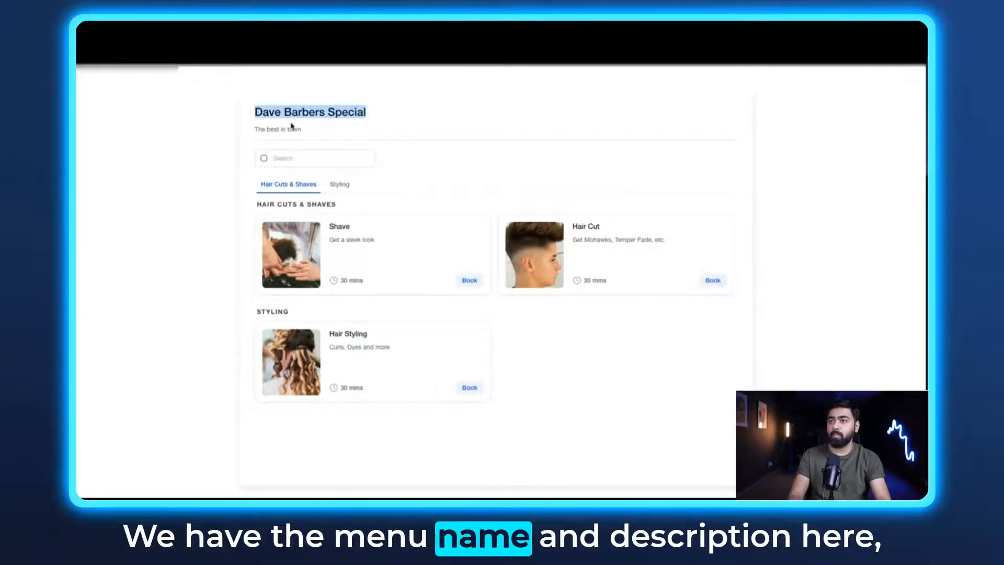
click(303, 187)
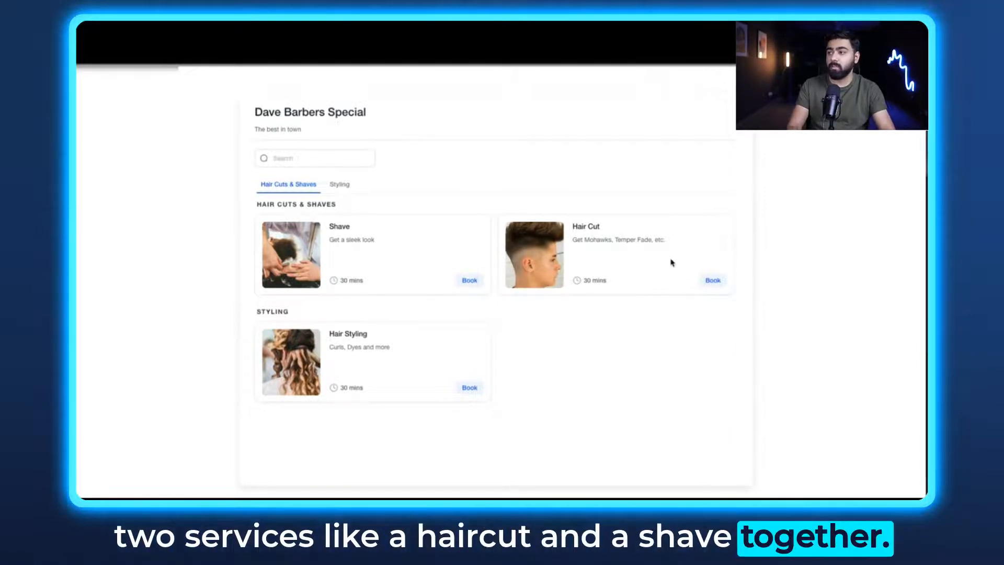
Book a Hair Cut for just one person, add the Shave service to the same appointment and continue to staff selection.
click(711, 283)
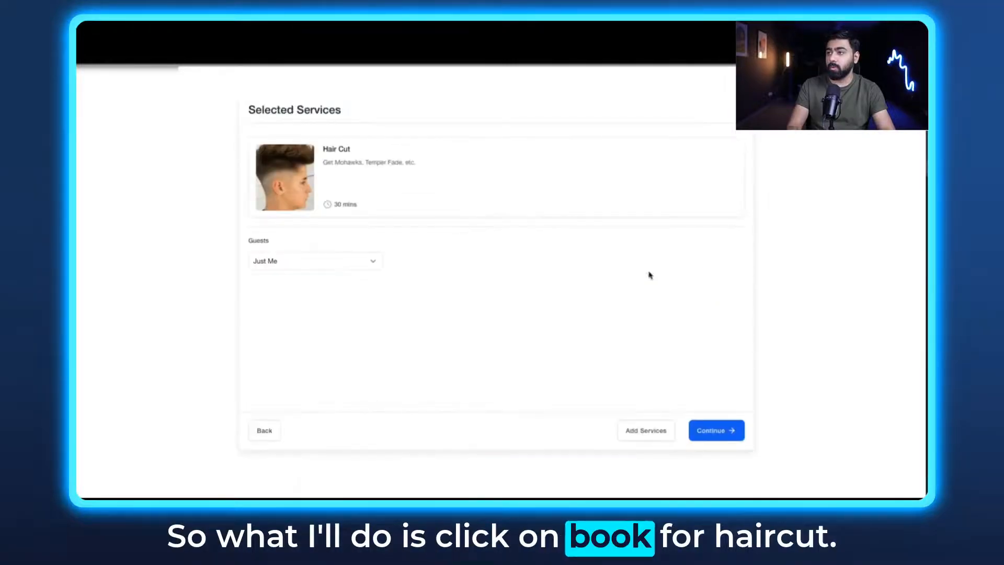
click(332, 262)
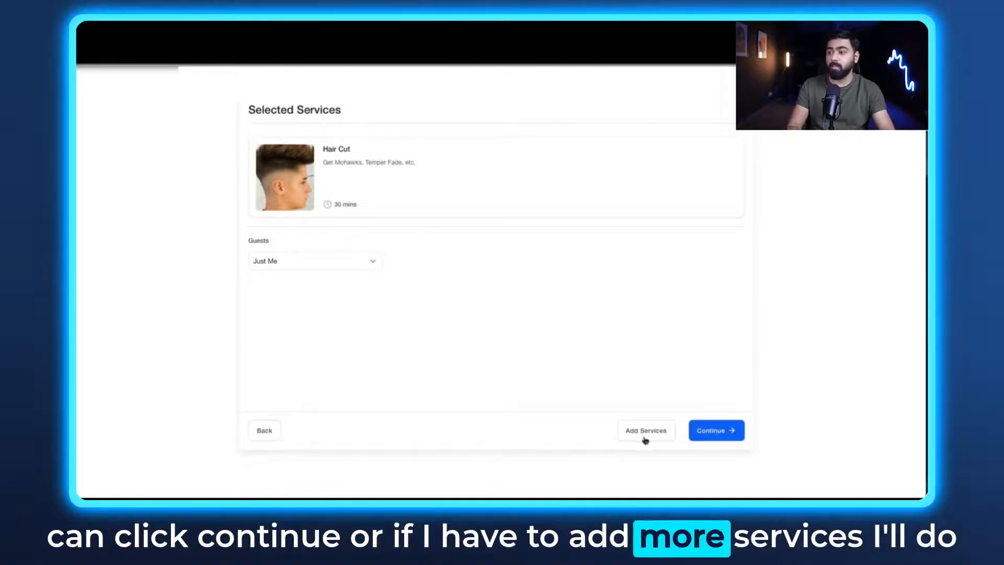
click(645, 435)
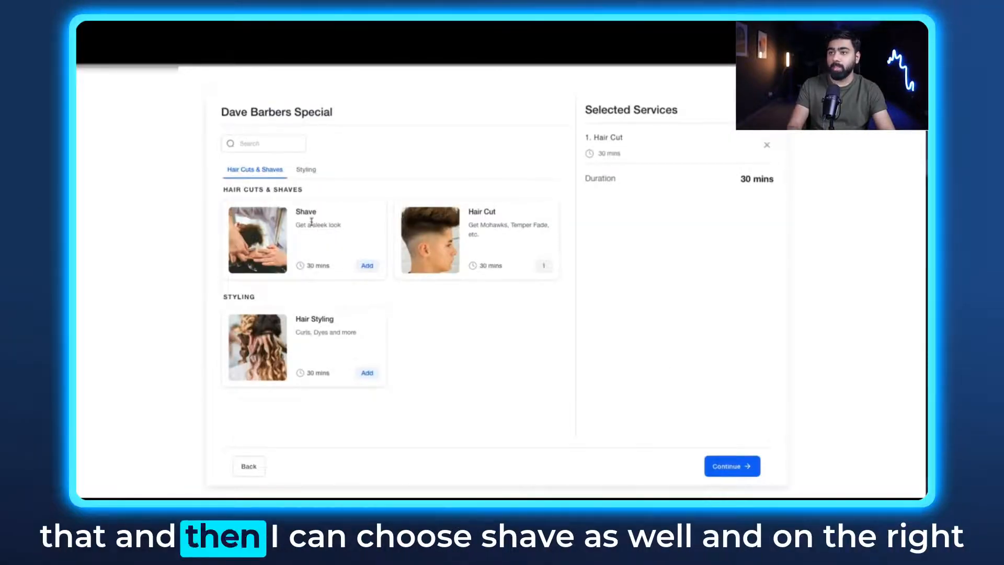
click(367, 266)
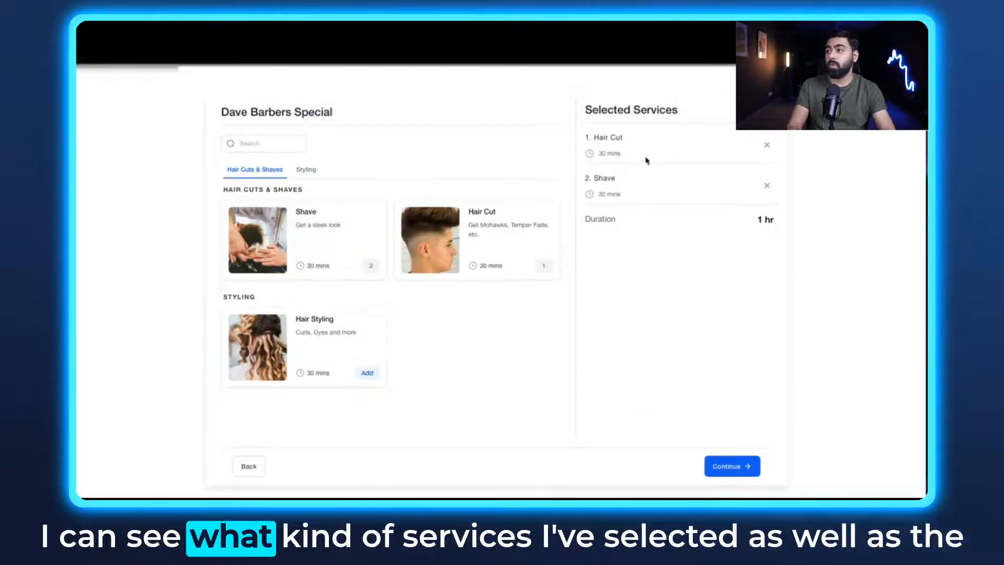
drag(753, 224, 795, 221)
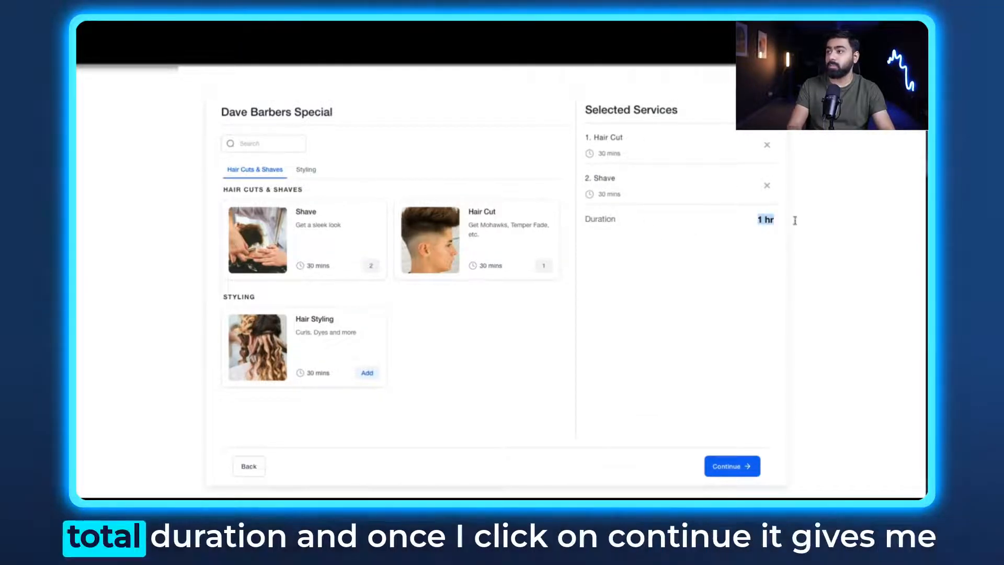
click(753, 467)
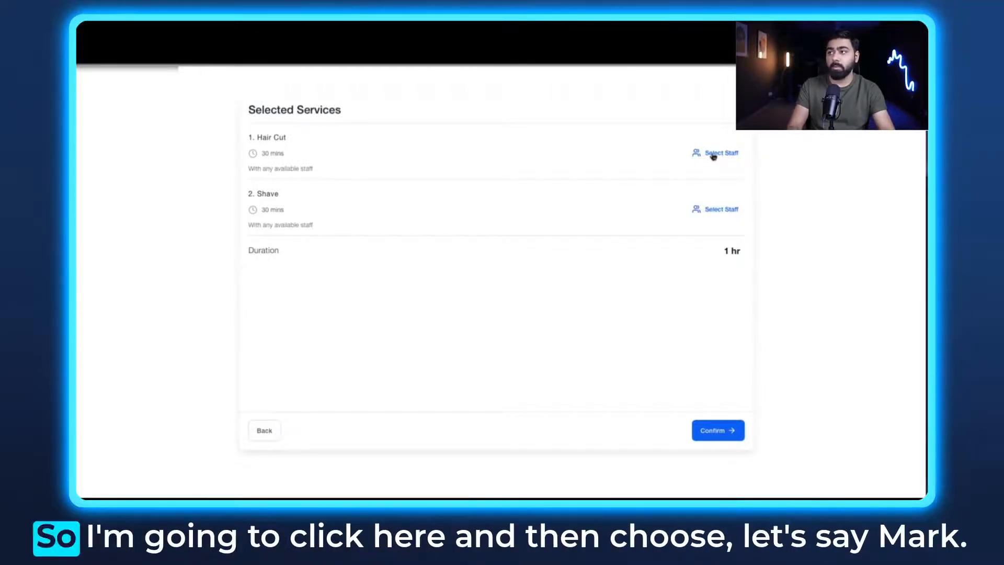
Assign the first listed staff member to both the Hair Cut and the Shave, and confirm the selected services.
click(713, 154)
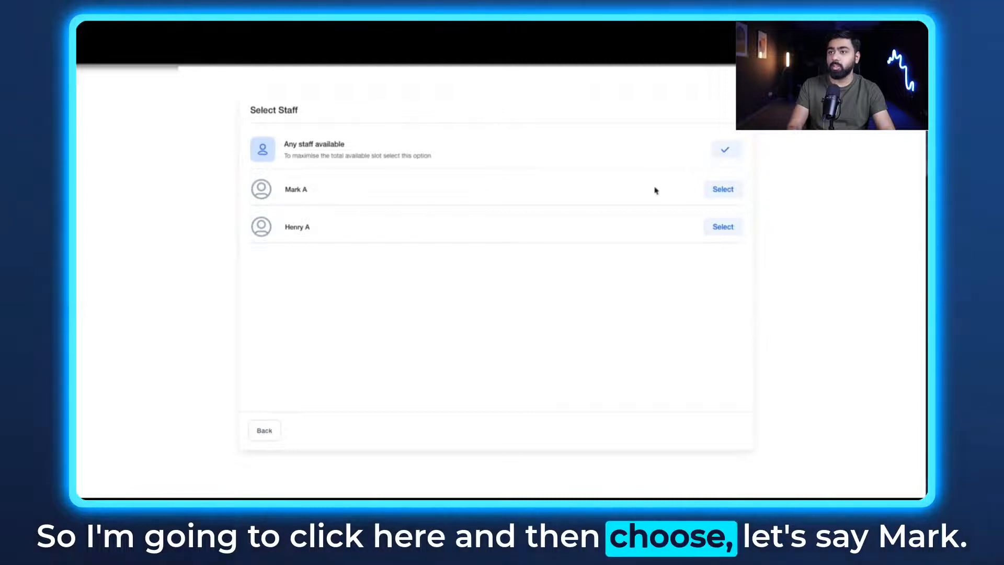
click(723, 190)
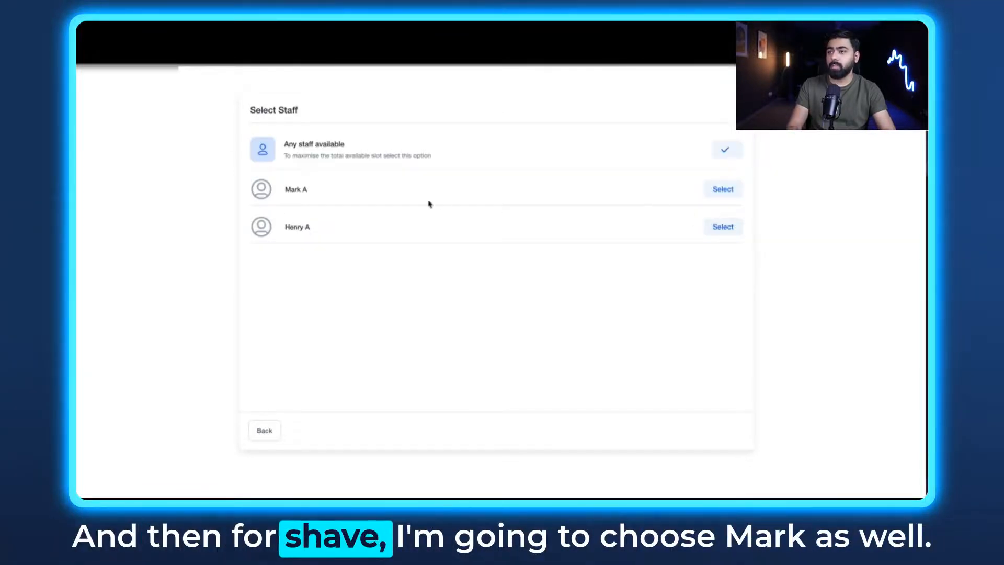
click(723, 190)
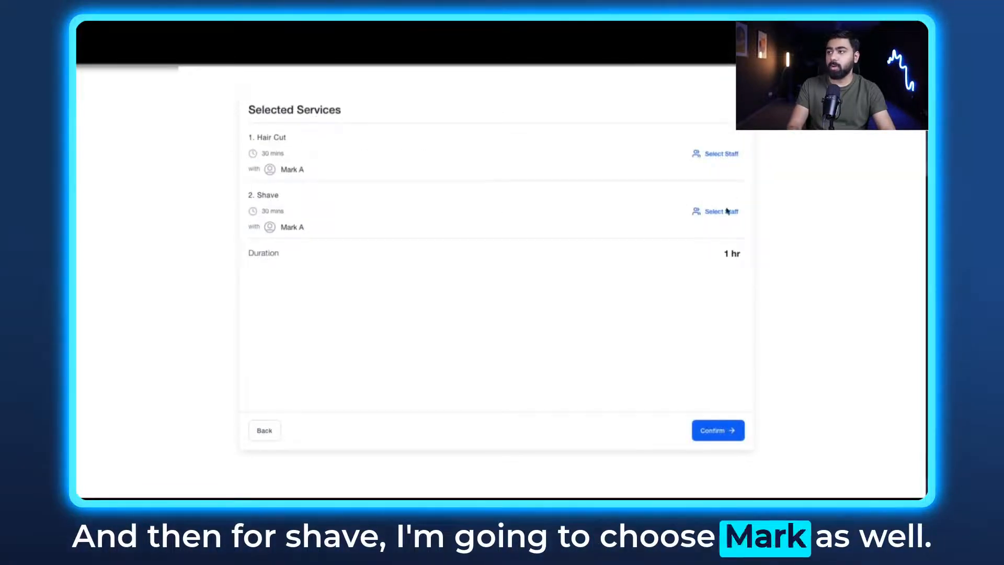
click(715, 430)
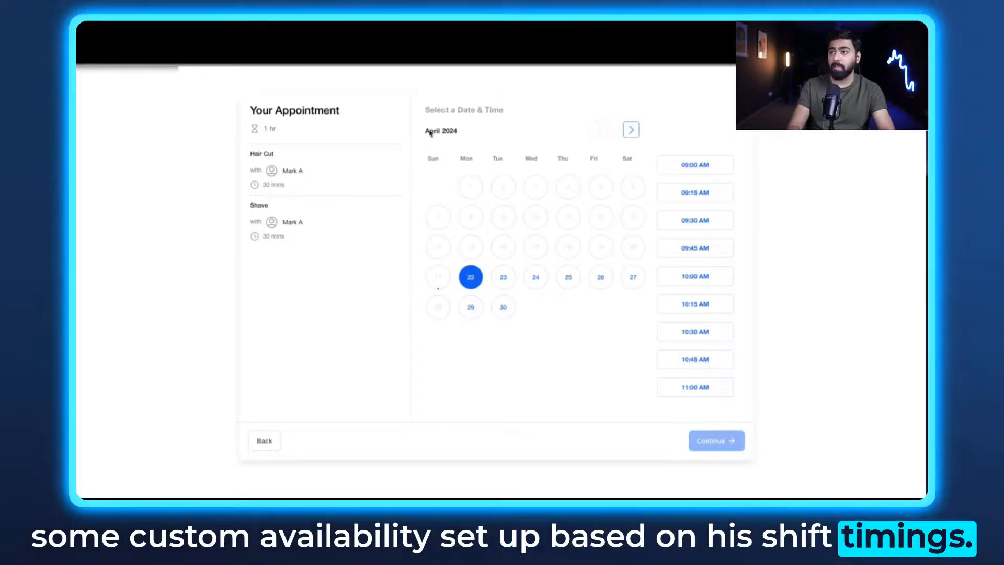
Return to the staff settings and expand the user availability of the staff member chosen for the booking.
click(587, 37)
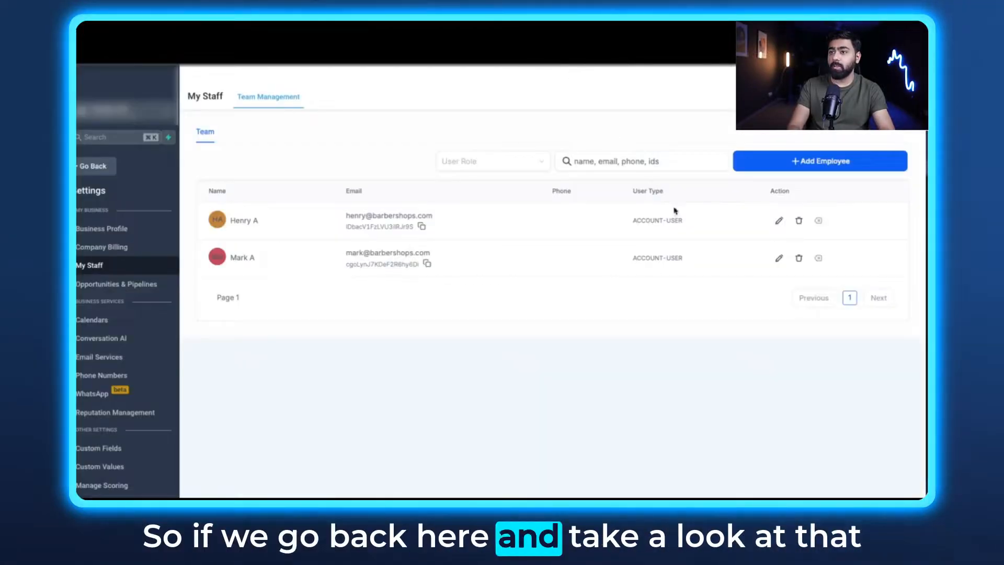
click(778, 258)
scroll(523, 314, down, 10)
click(428, 382)
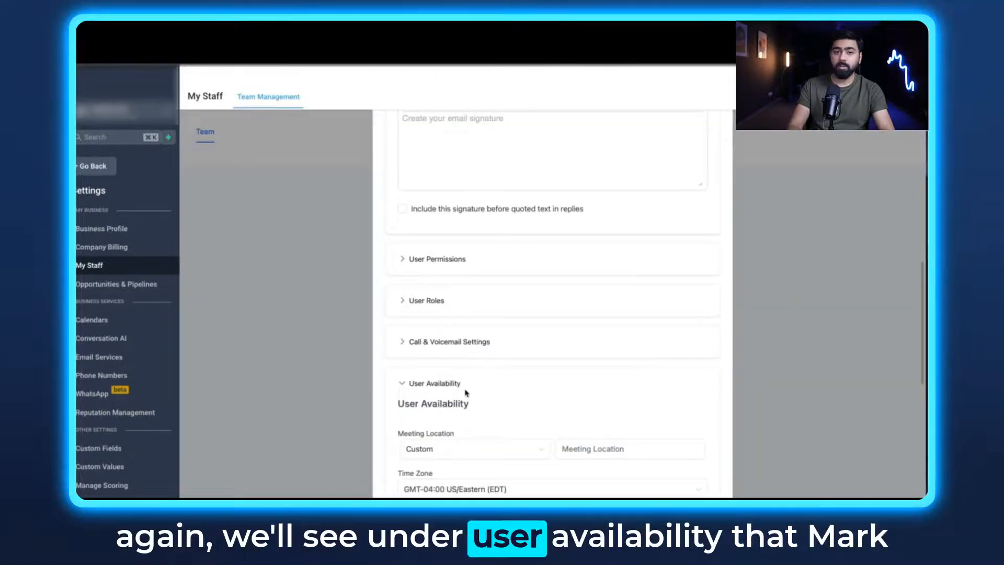
Review the staff member's user availability and compare the bookable time slots on April 22, 23 and 25 in the booking calendar.
scroll(466, 393, down, 5)
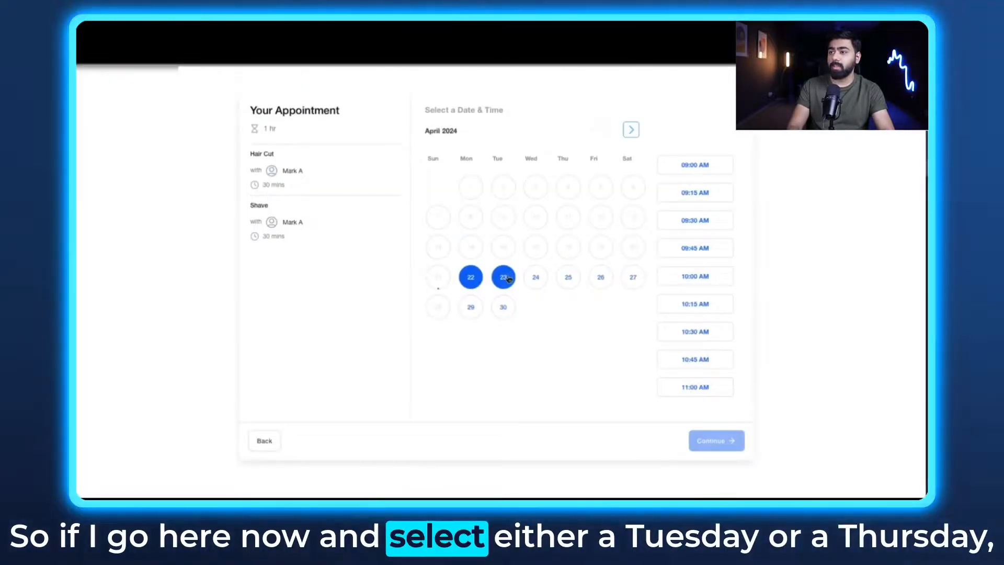
click(508, 275)
click(575, 279)
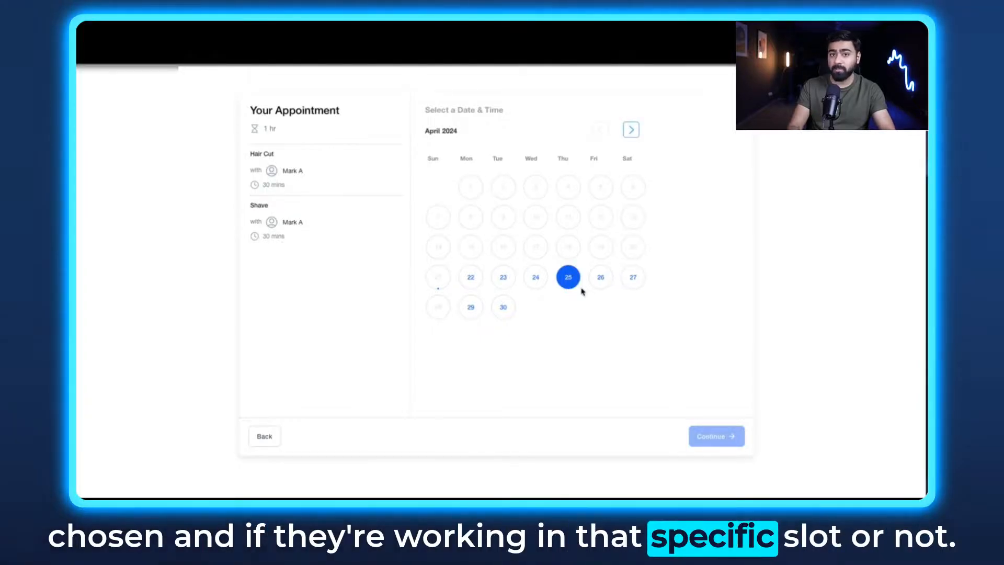
click(470, 277)
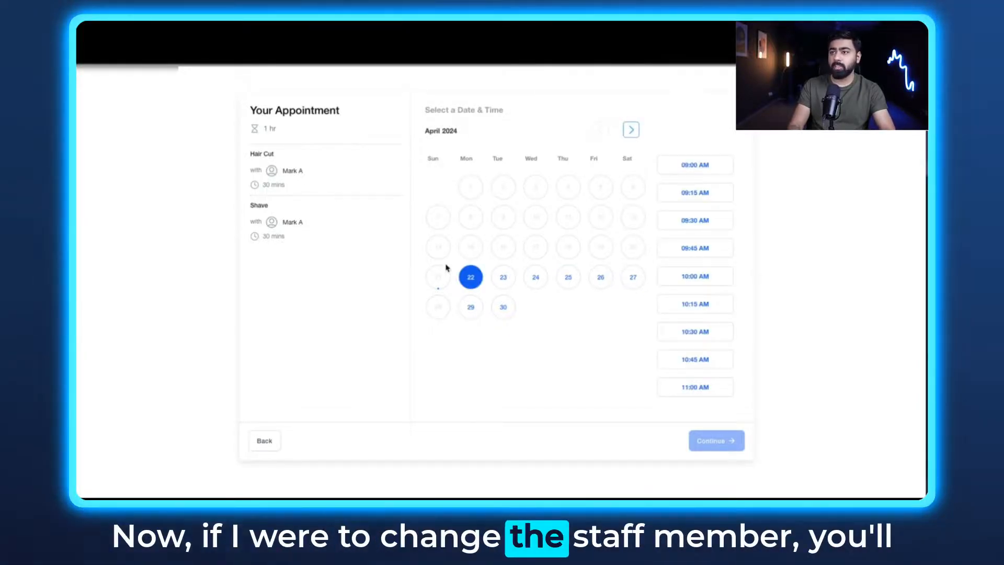
click(503, 277)
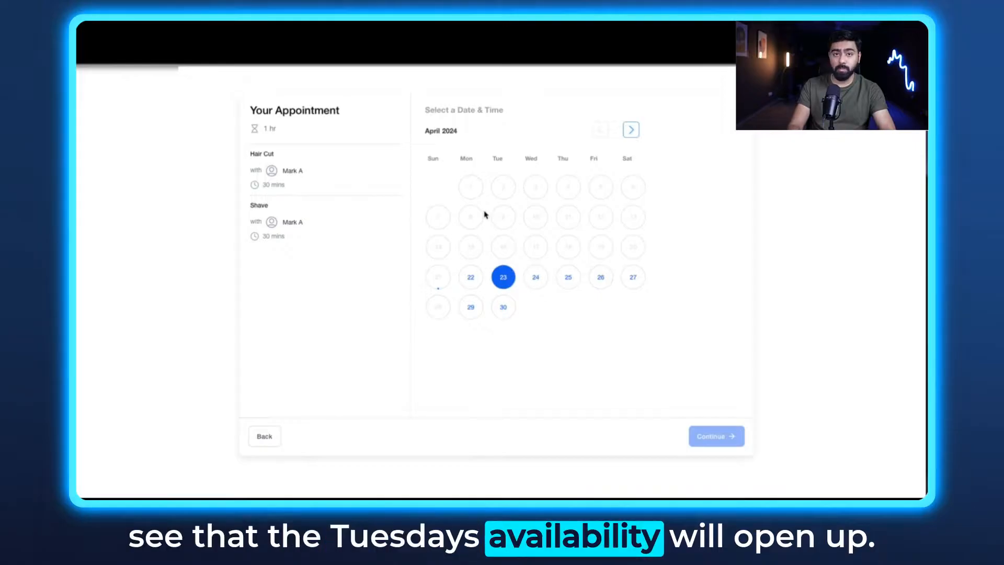
Go back to the selected services, assign the second listed staff member to both the Hair Cut and the Shave, and confirm.
click(265, 437)
click(727, 154)
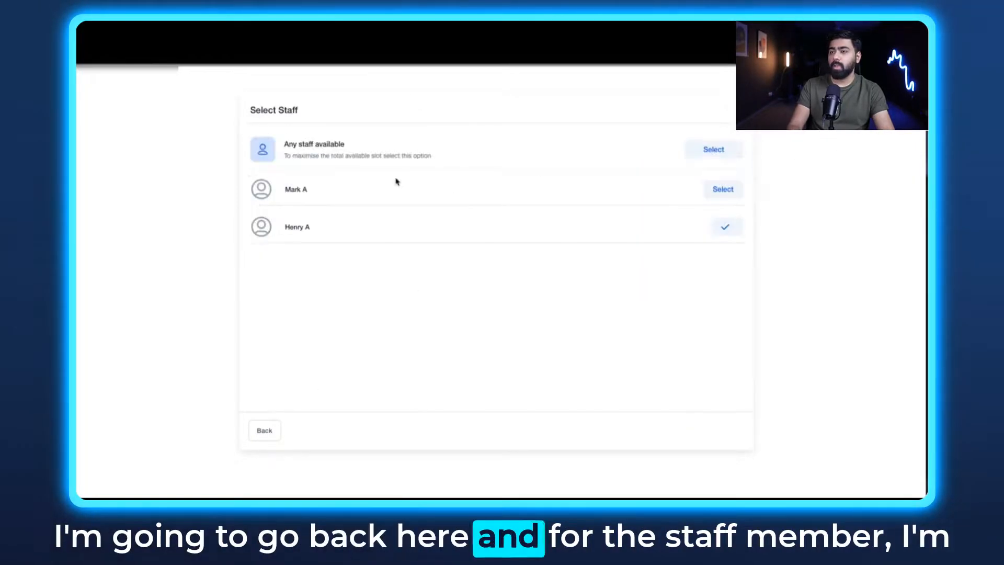
click(725, 230)
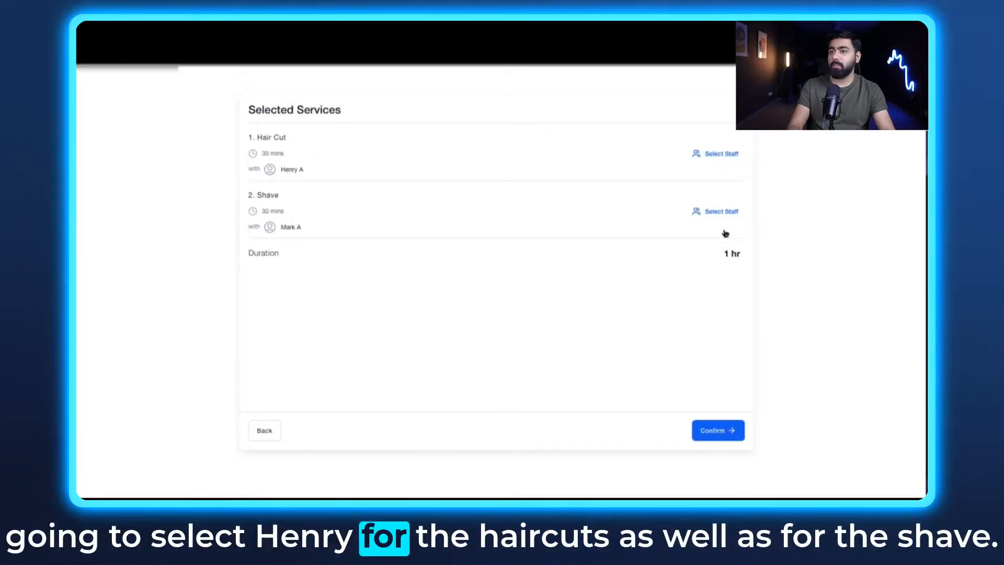
click(726, 212)
click(724, 227)
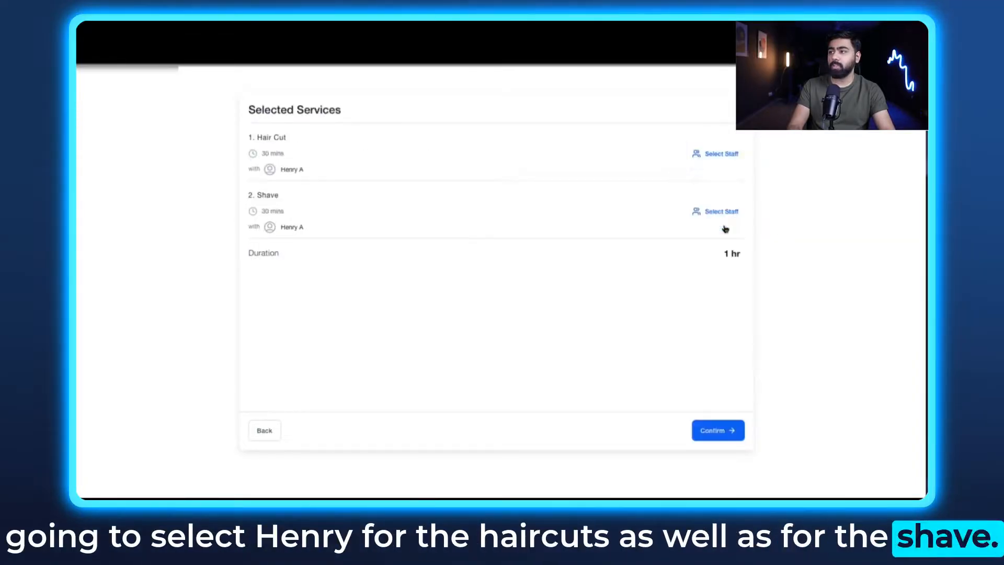
click(719, 431)
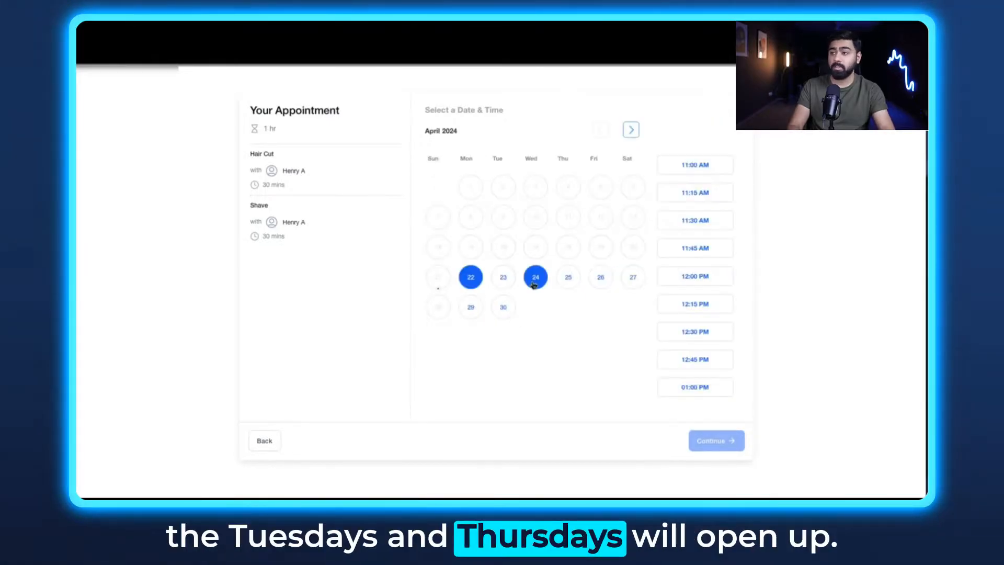
Check the newly assigned staff member's time slots on April 23, 25 and 30.
click(503, 282)
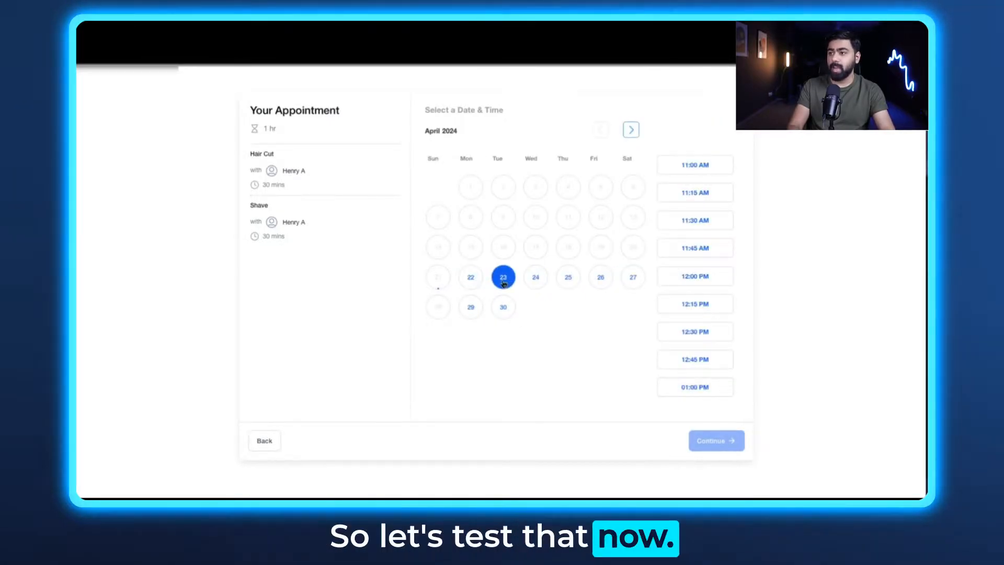
scroll(688, 247, down, 5)
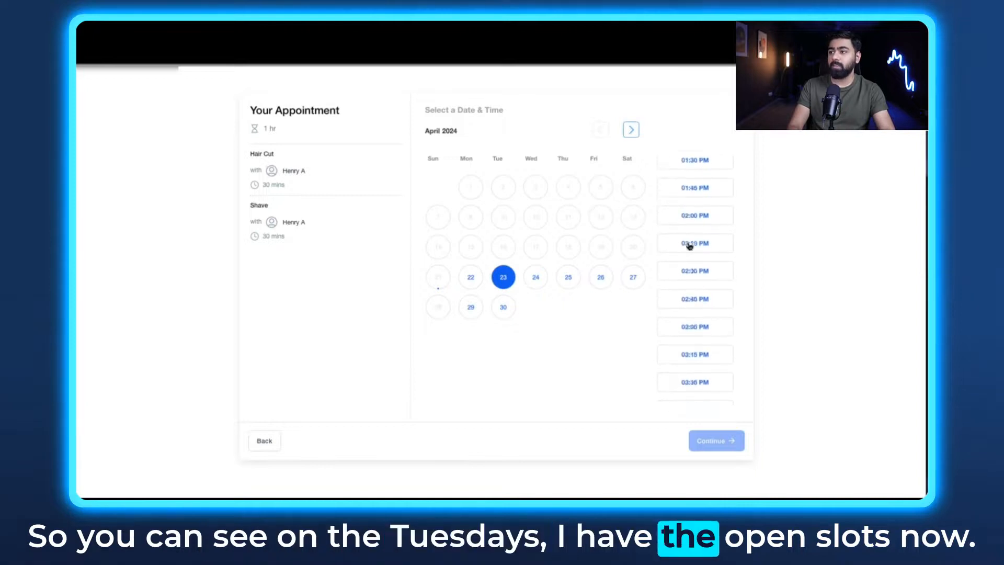
click(566, 280)
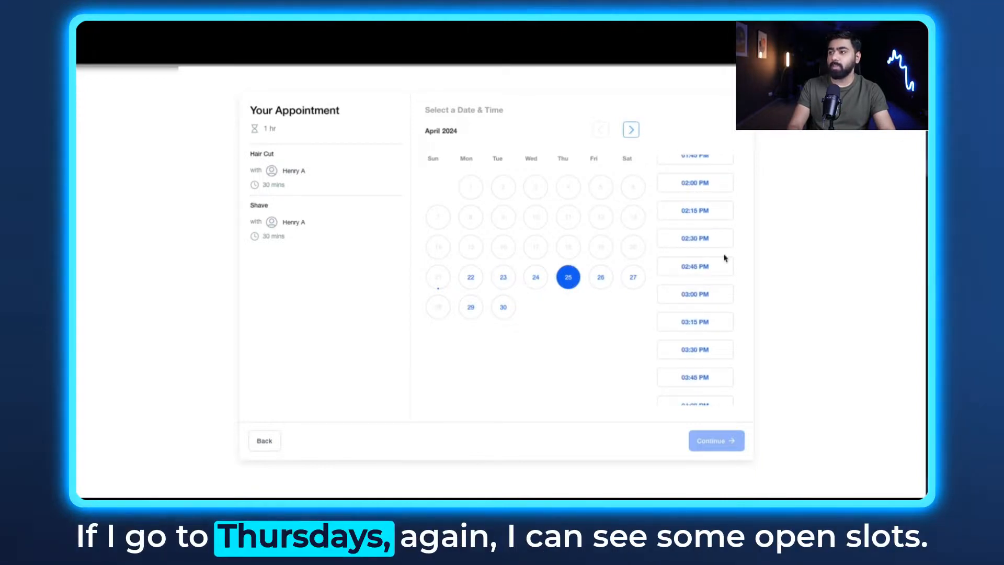
scroll(713, 230, down, 1)
click(503, 307)
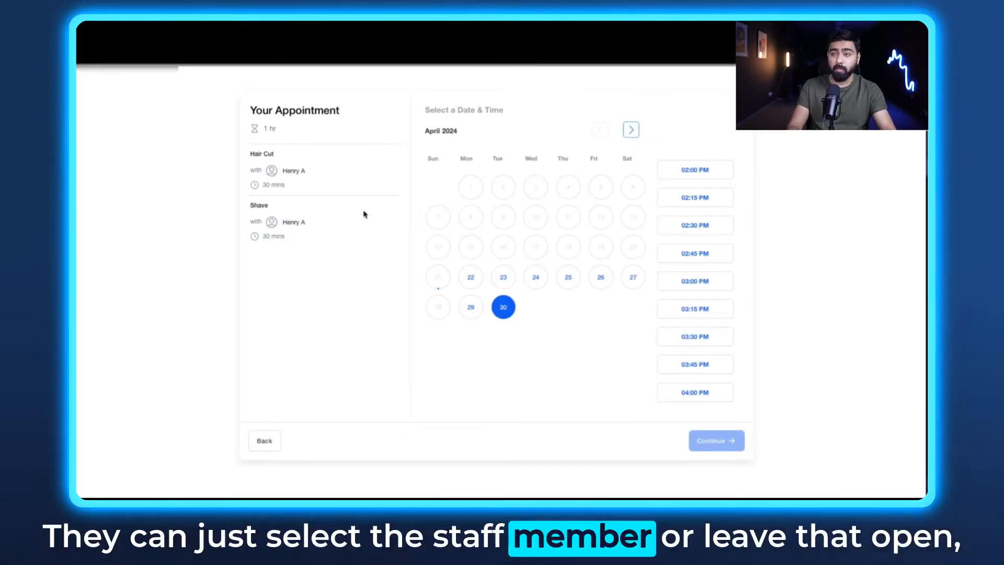
Choose Tuesday, April 23, 2024 at 12:00 PM, continue to the customer information, and schedule the appointment.
click(503, 277)
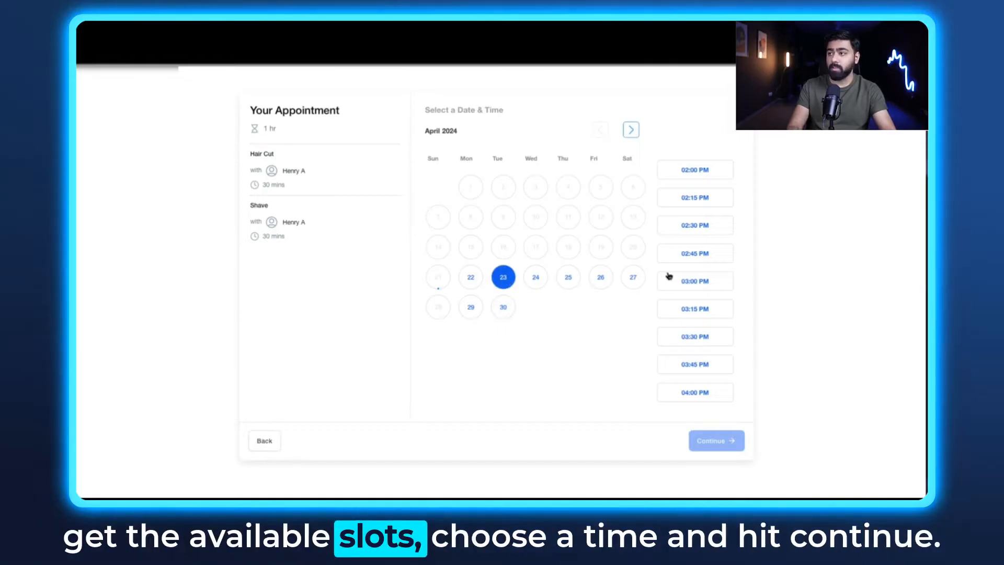
click(718, 277)
click(709, 439)
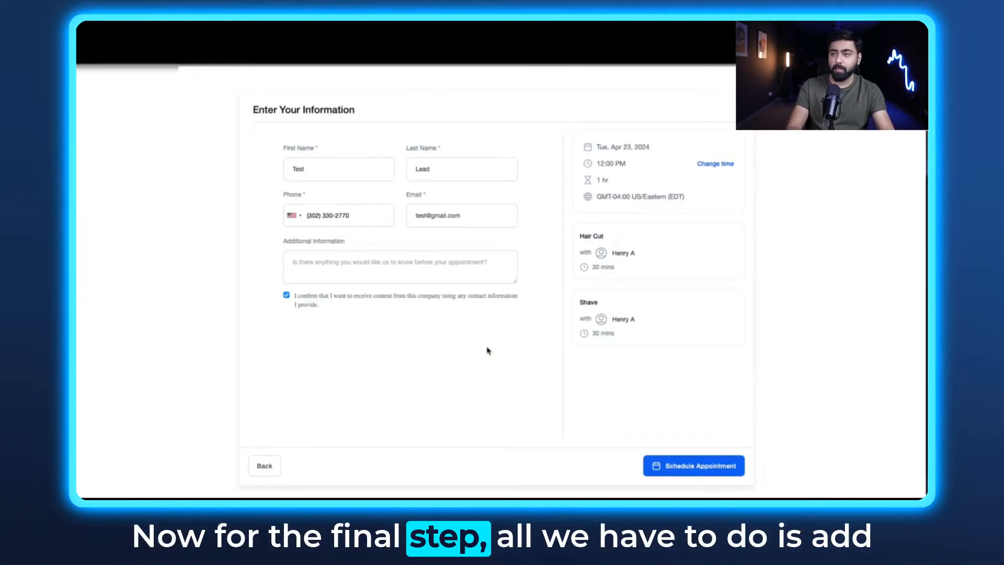
click(701, 465)
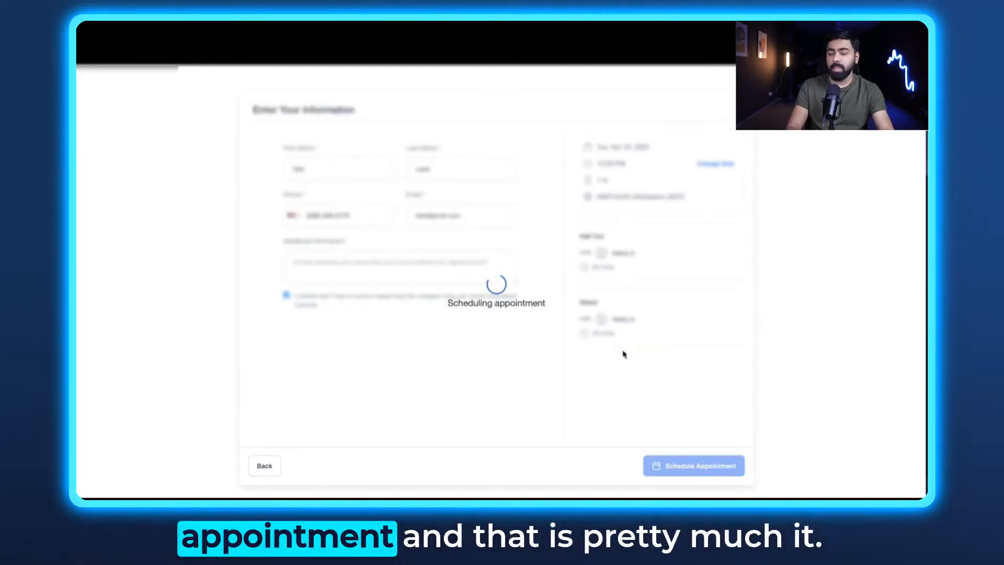